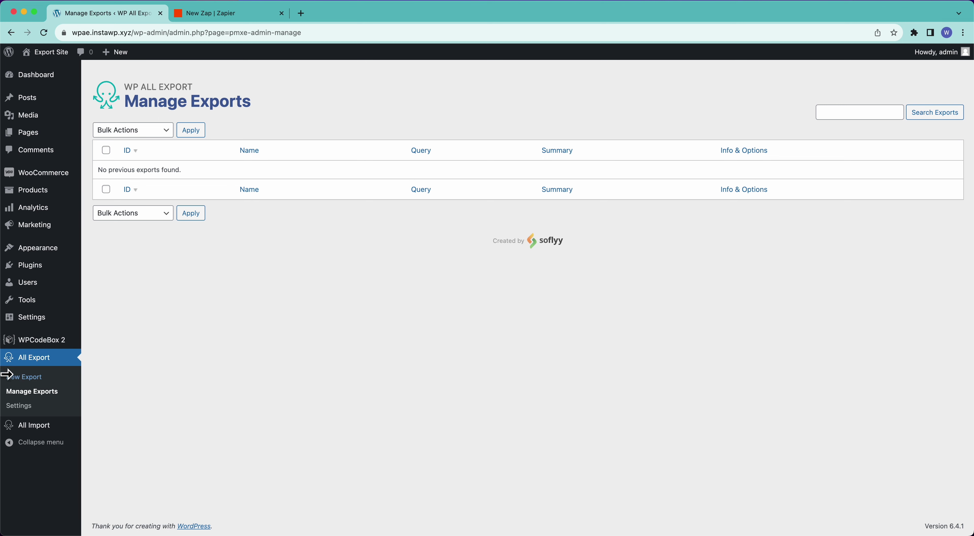
- Start a new export and choose WooCommerce Orders as the specific post type to export
click(27, 382)
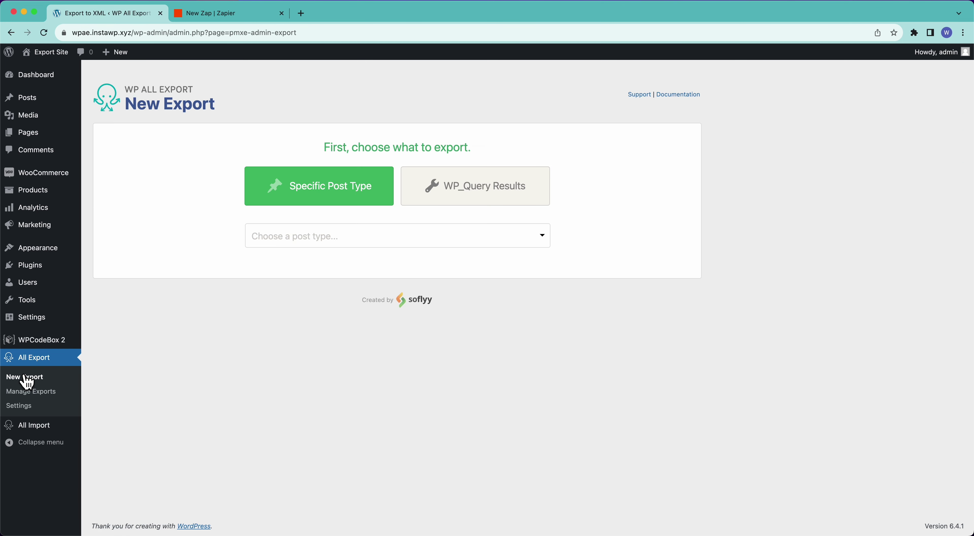
click(305, 241)
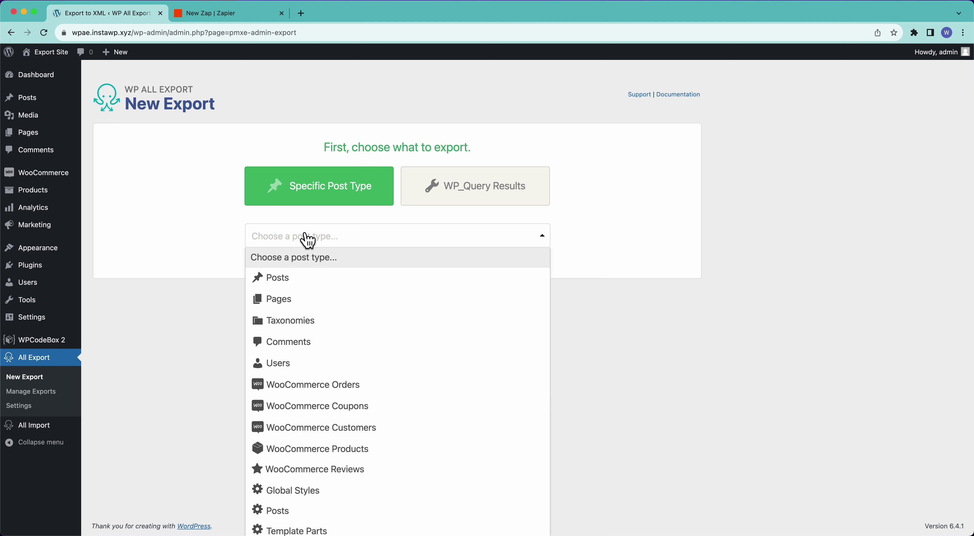
click(313, 390)
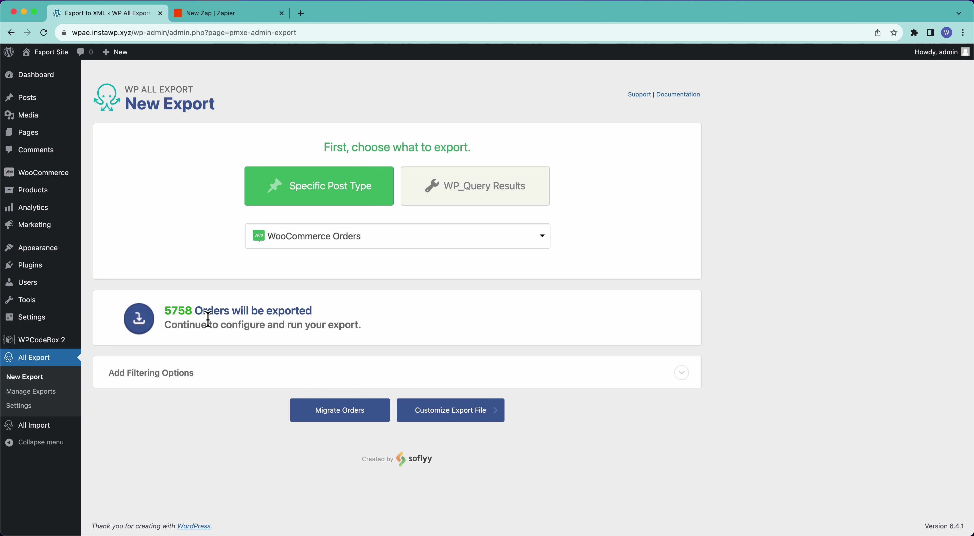
- Add a filtering rule that limits the export to orders whose Billing State equals "CA"
click(193, 376)
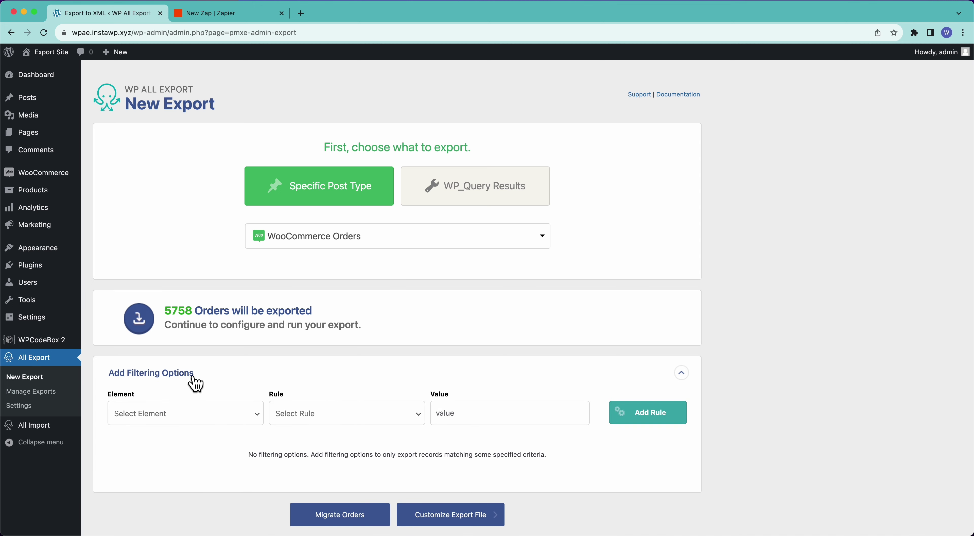
click(191, 422)
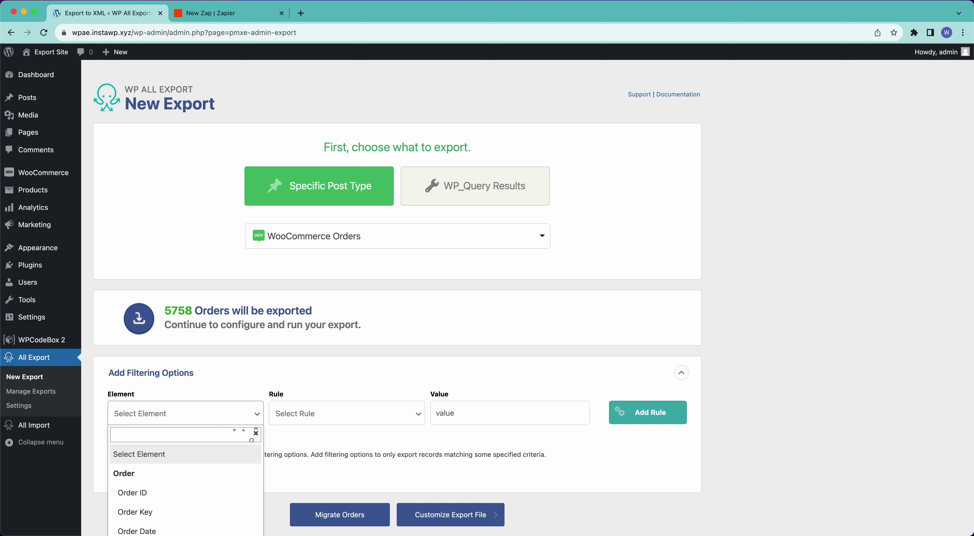
text(state)
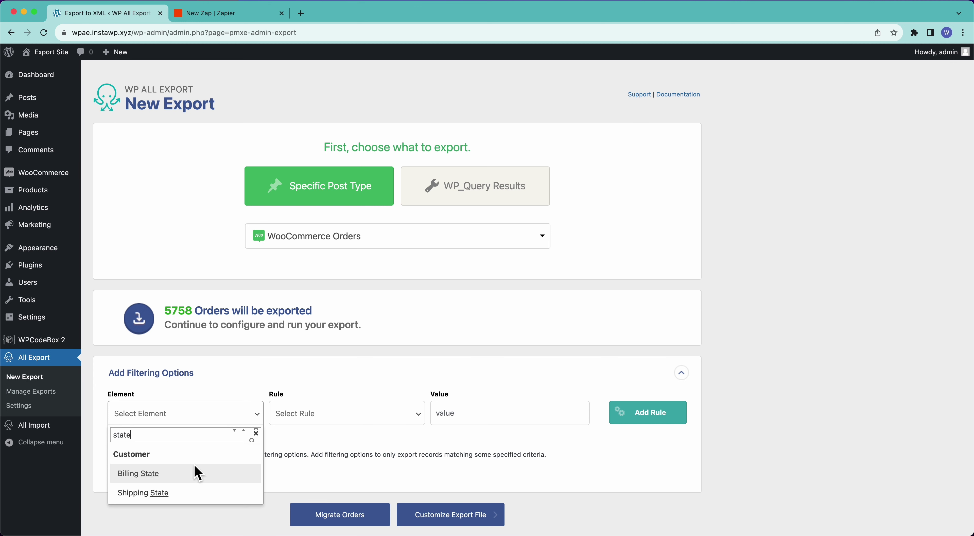
click(191, 477)
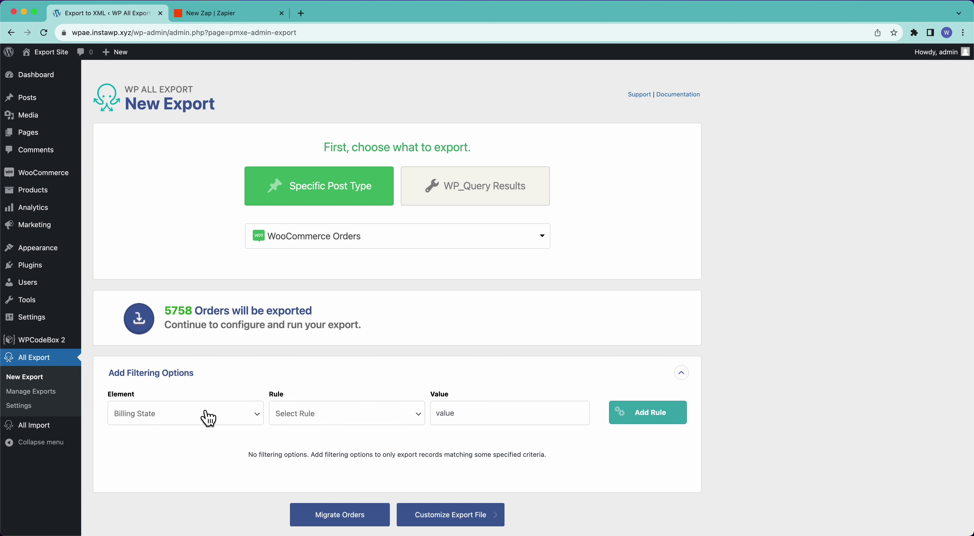
click(308, 418)
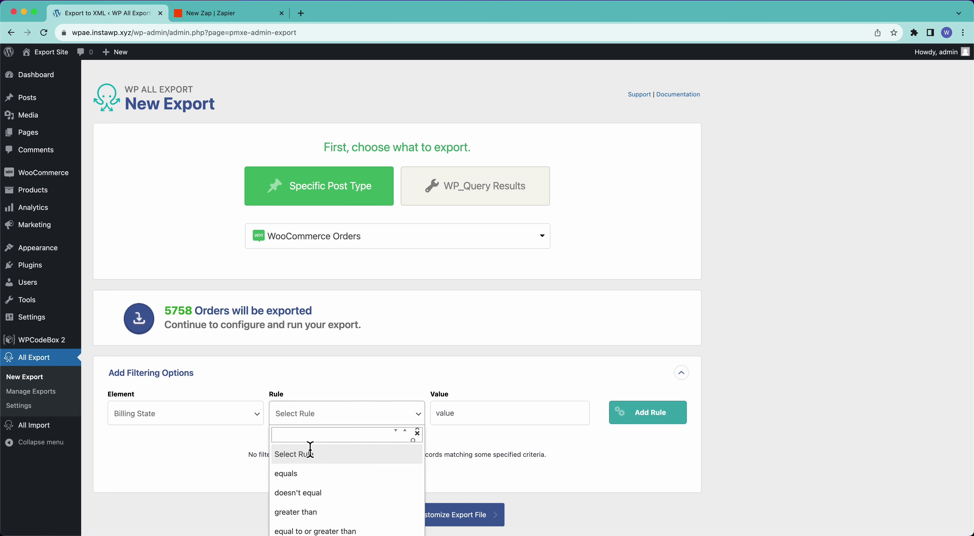
click(308, 475)
click(474, 421)
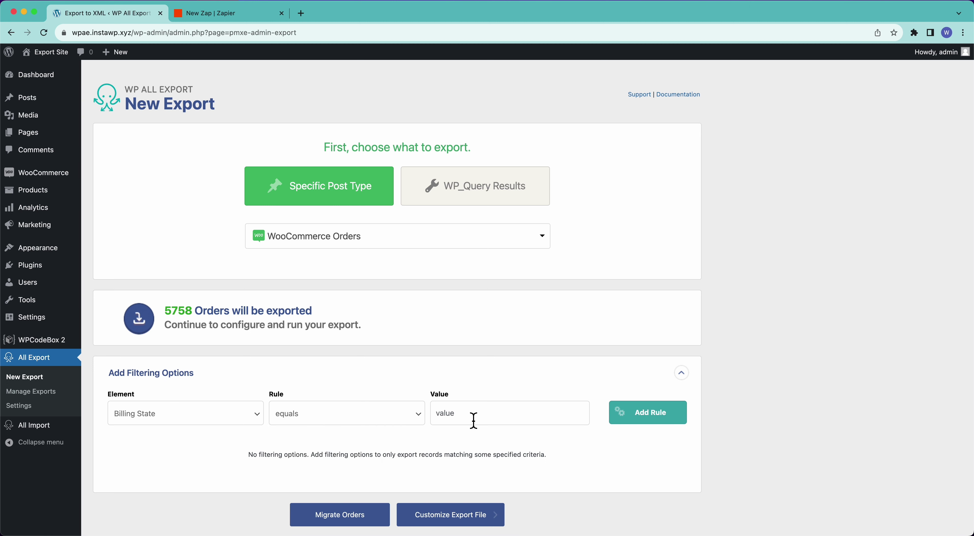
text(CA)
click(637, 416)
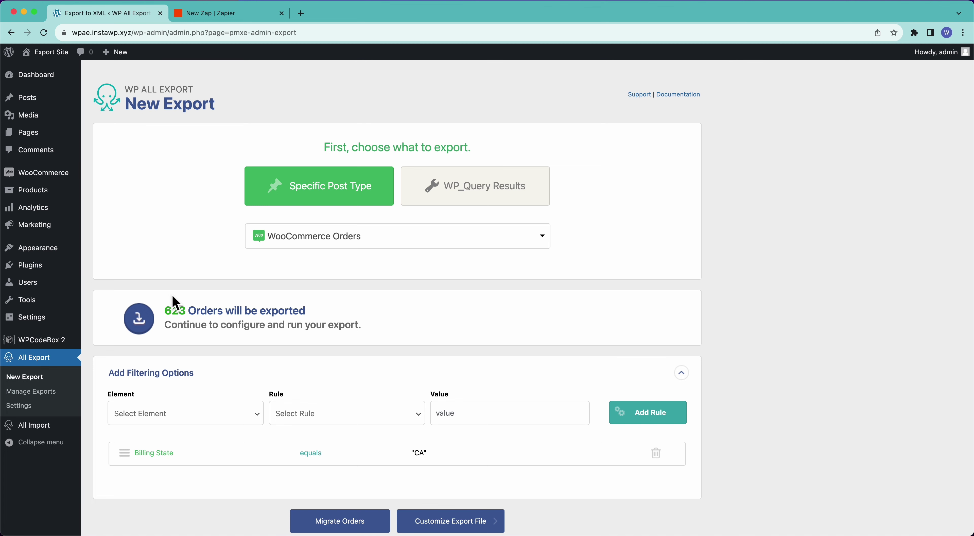
- Replace the Billing State filter with a rule that exports only orders whose item SKU contains "MILIN"
scroll(175, 303, down, 3)
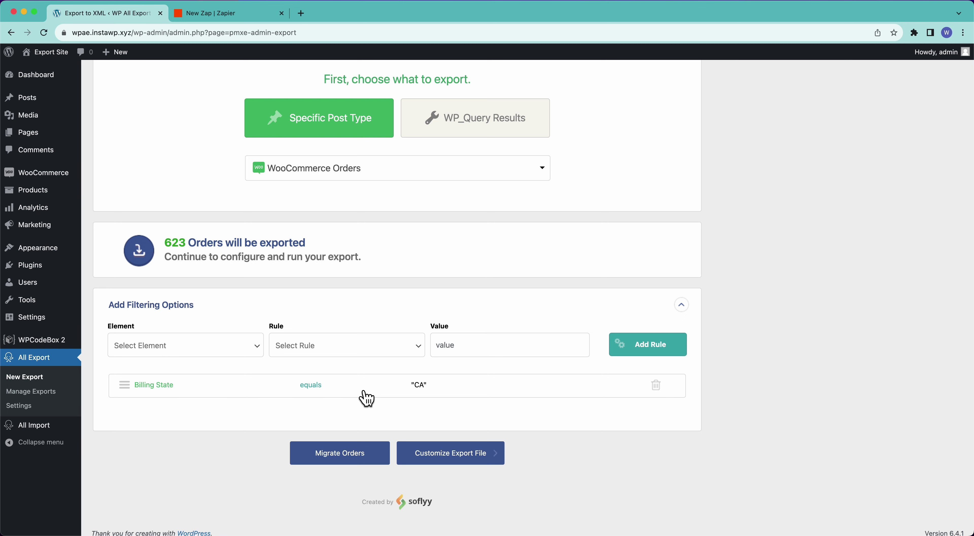
click(658, 386)
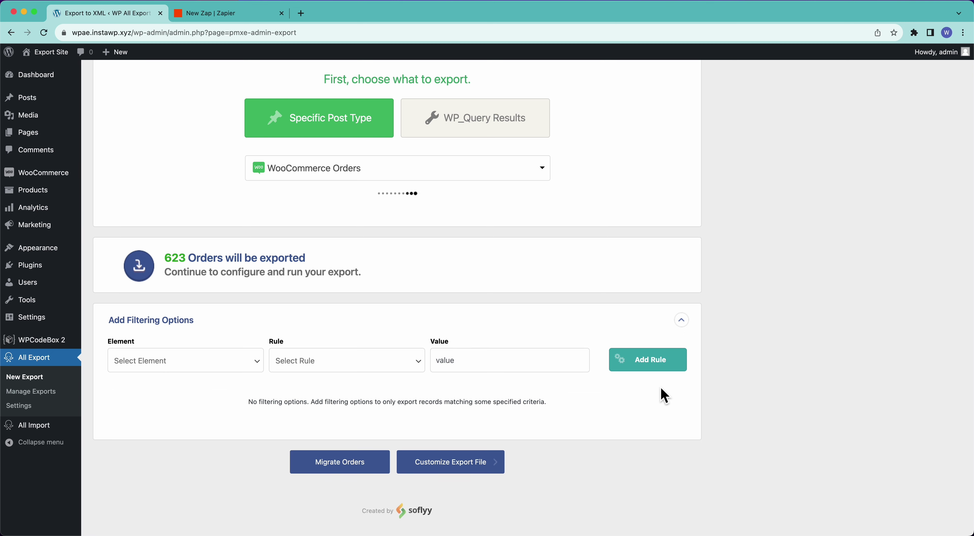
click(180, 364)
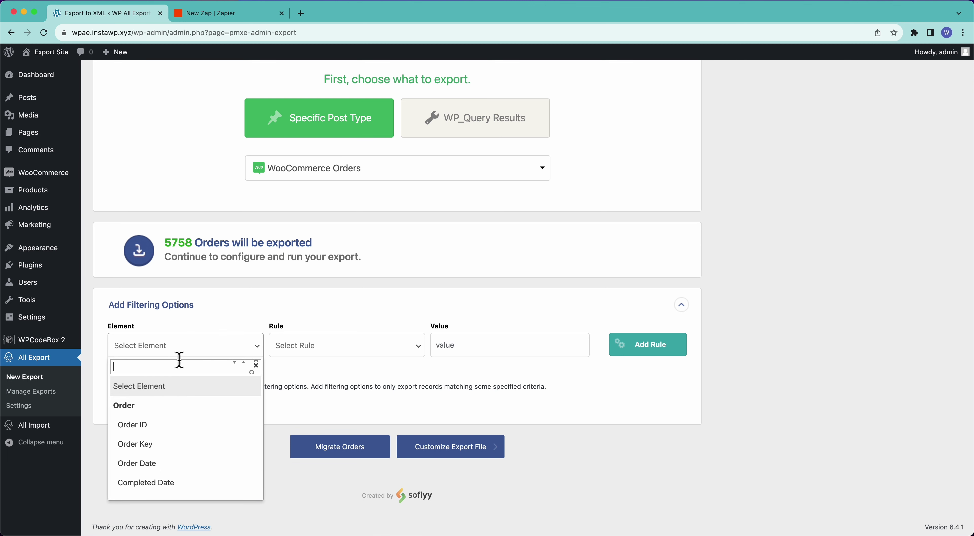
scroll(164, 437, down, 10)
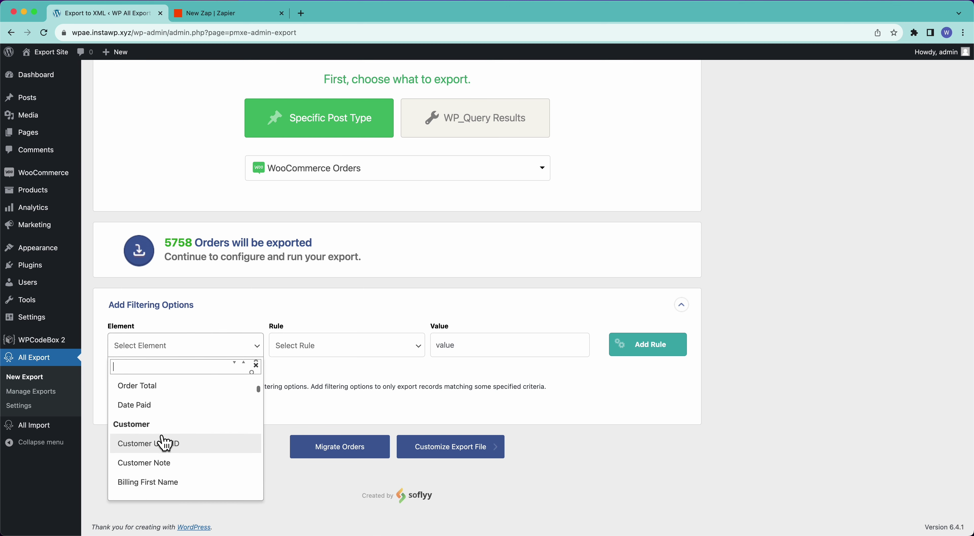
scroll(164, 443, down, 12)
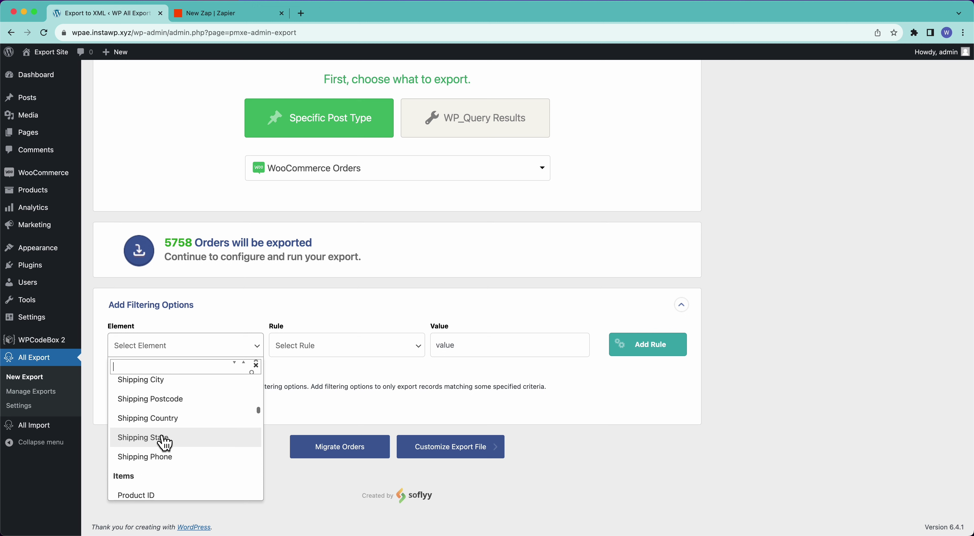
scroll(163, 444, down, 6)
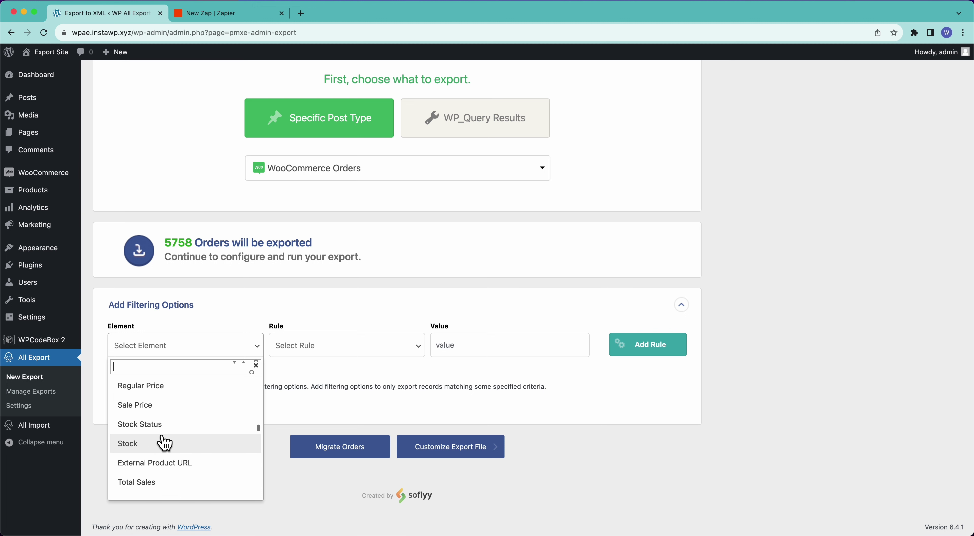
scroll(164, 443, up, 4)
scroll(164, 443, up, 1)
text(sku)
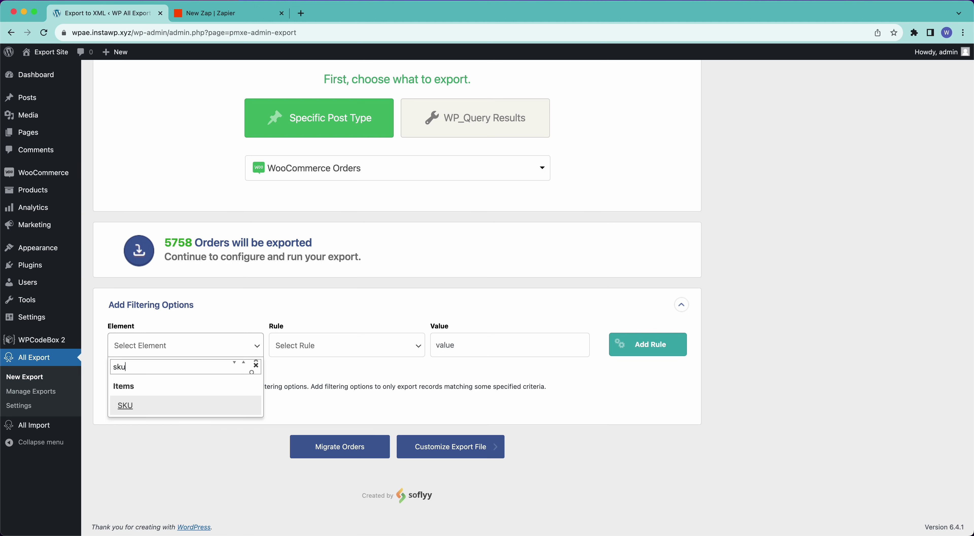
click(145, 408)
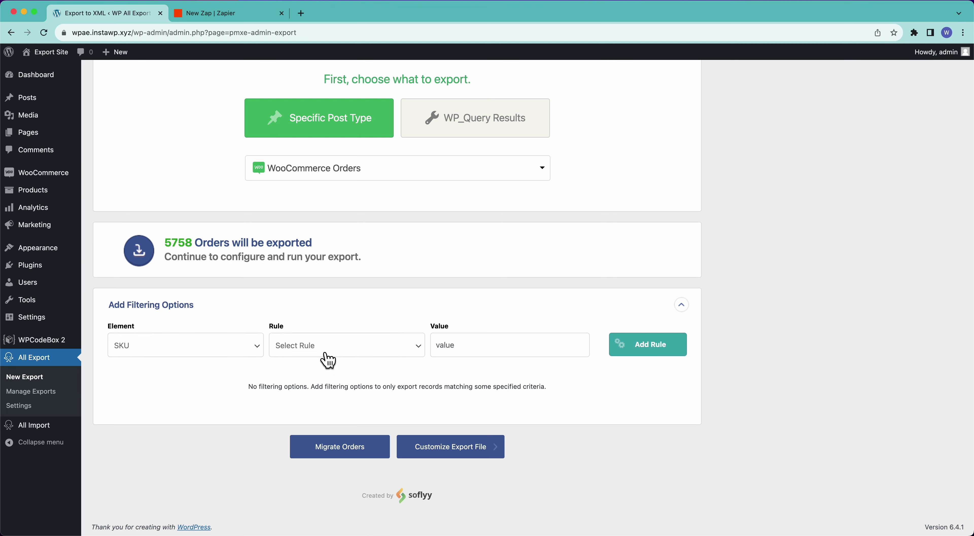
click(327, 361)
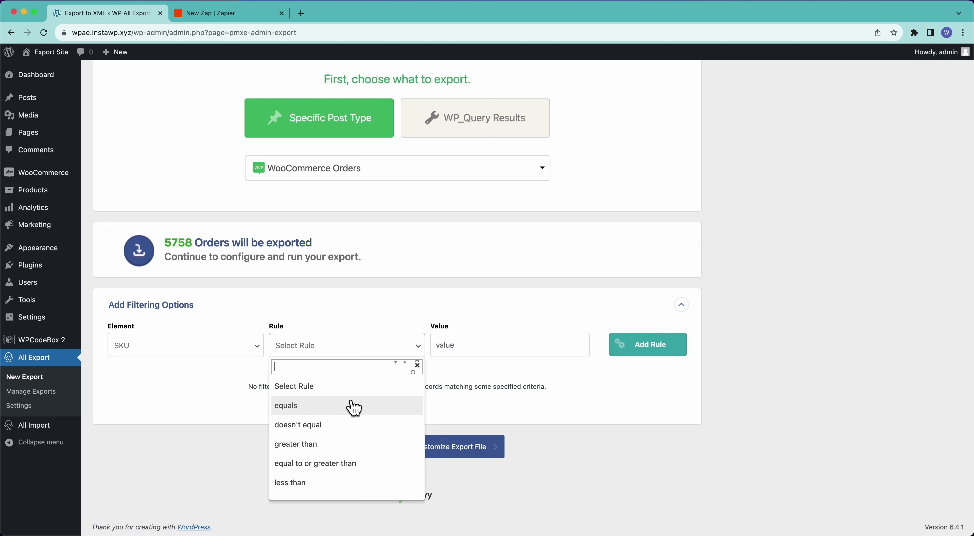
scroll(345, 458, down, 3)
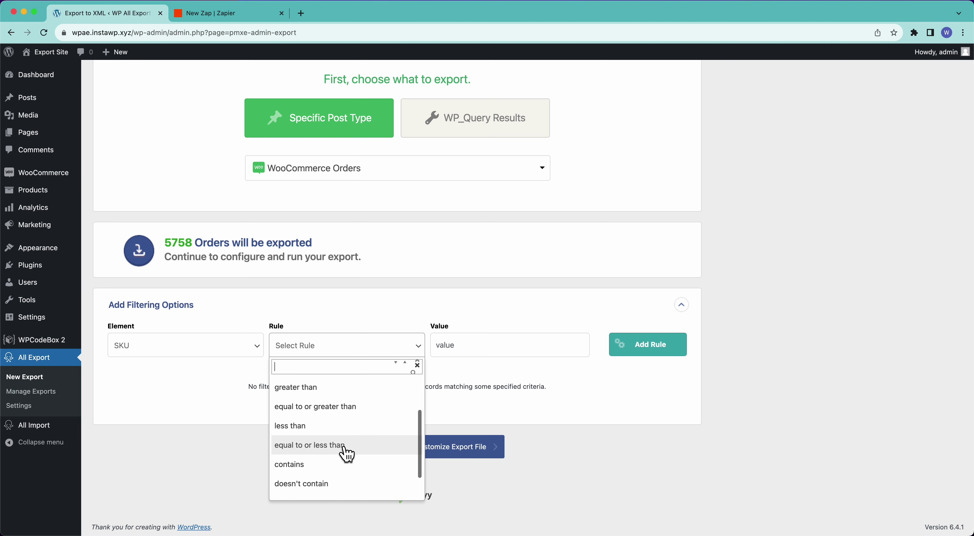
click(345, 458)
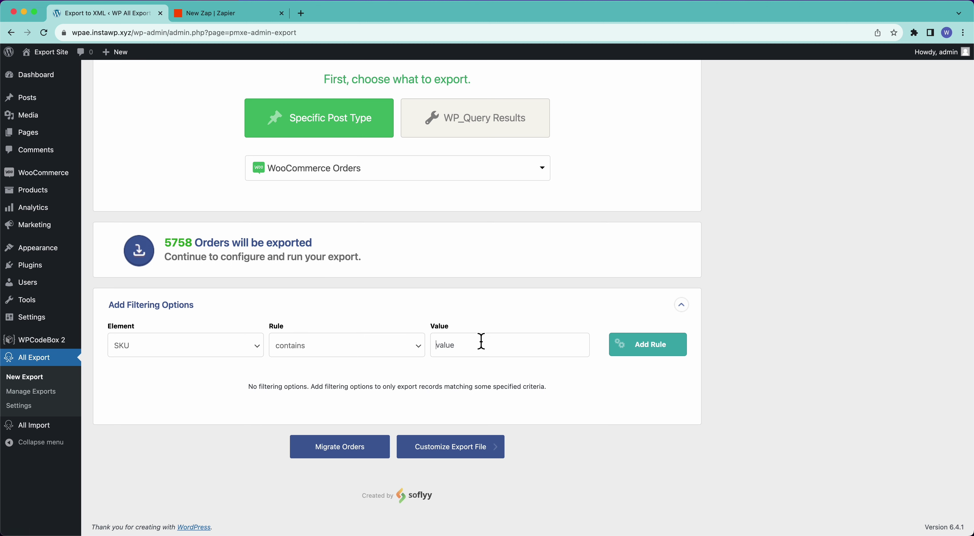
text(MILIN)
click(648, 353)
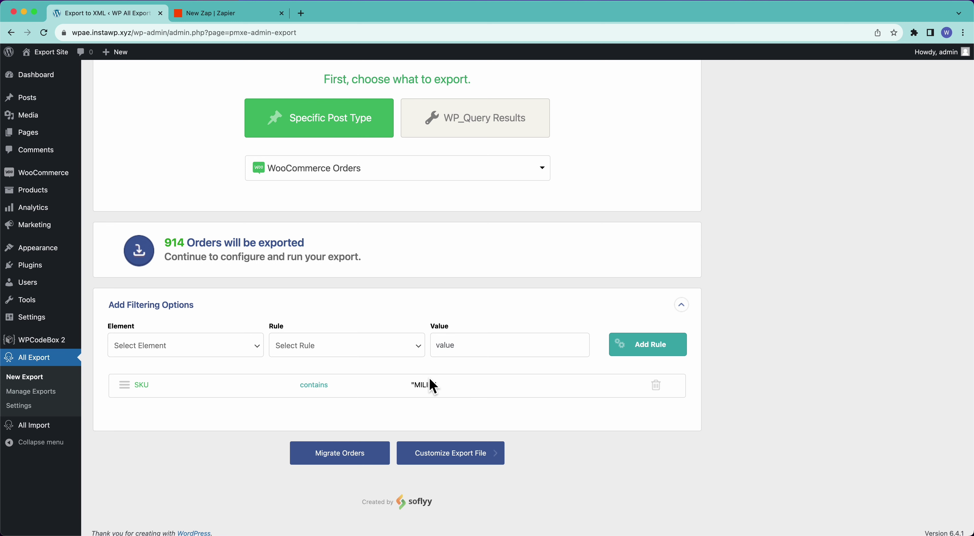
click(239, 347)
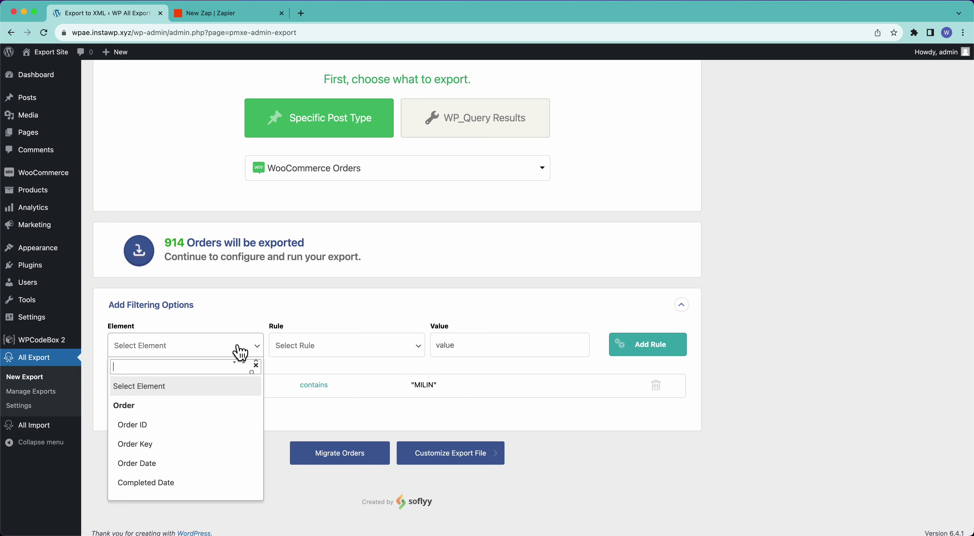
scroll(213, 430, down, 3)
scroll(196, 417, up, 1)
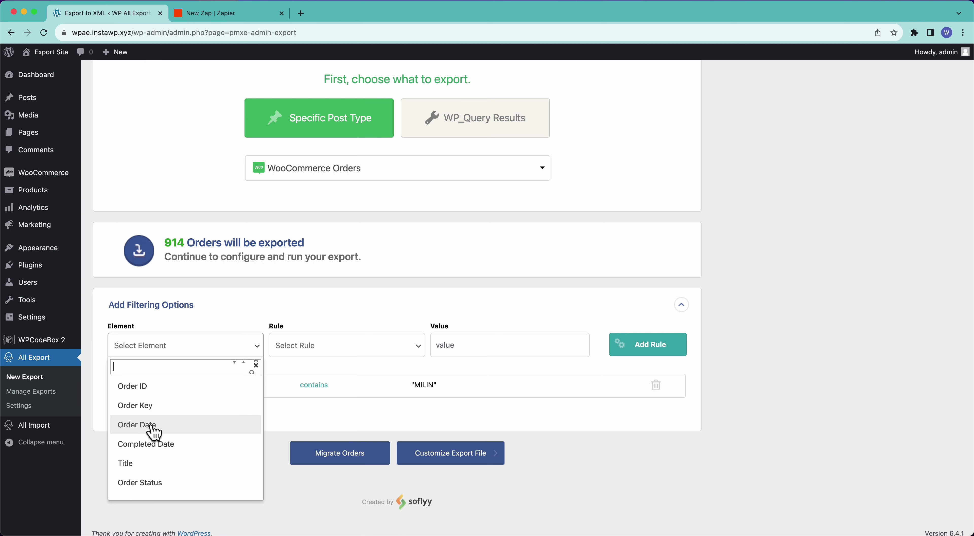
click(370, 429)
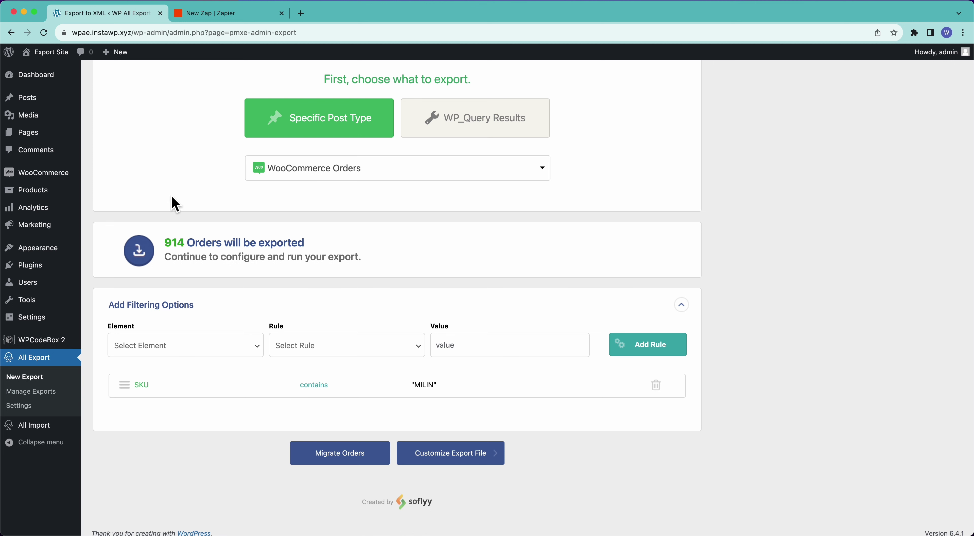
- Delete the SKU filtering rule from the order export
click(656, 385)
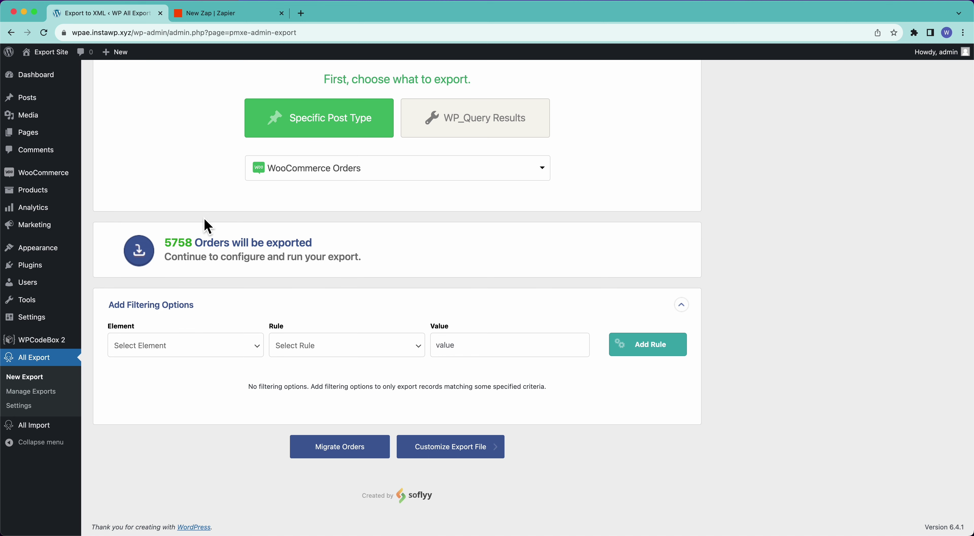
- Proceed to customizing the export file and add the Order Date field from the Order data
click(411, 457)
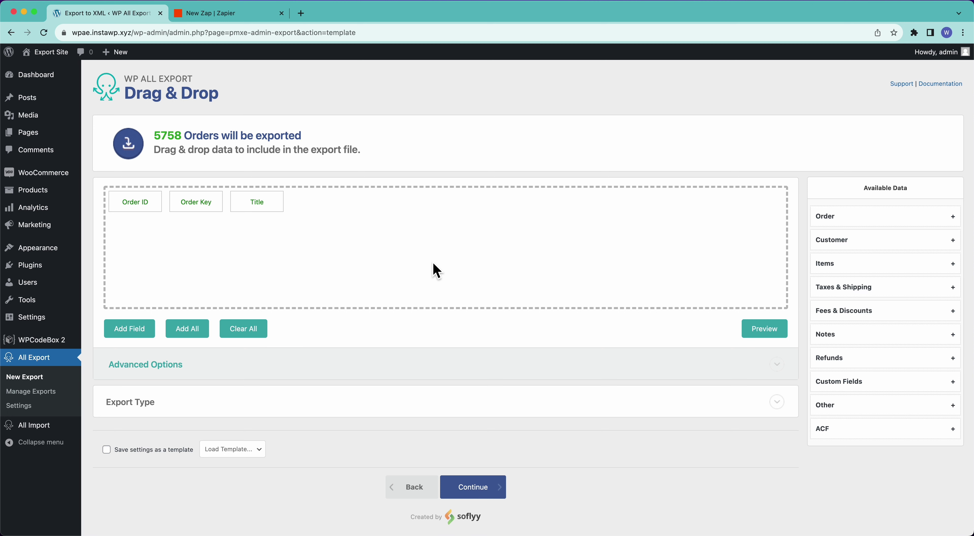
click(846, 219)
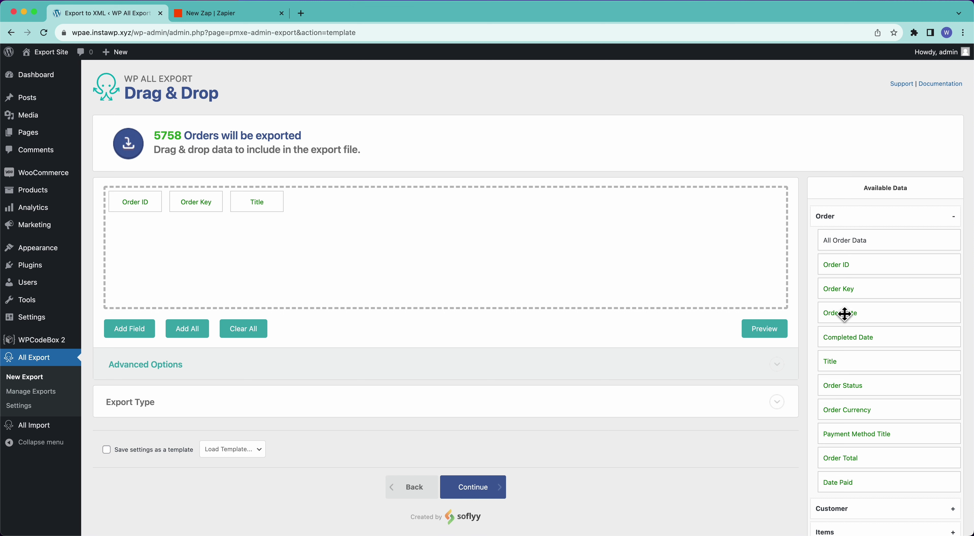
drag(845, 314, 533, 237)
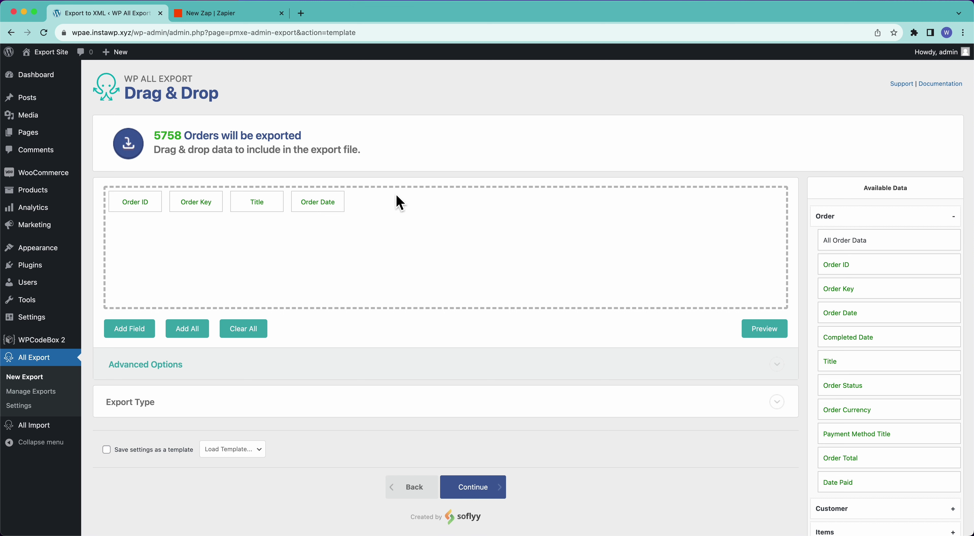
- Move the Order Key column after Order Date and remove the Title column from the export
drag(208, 202, 345, 204)
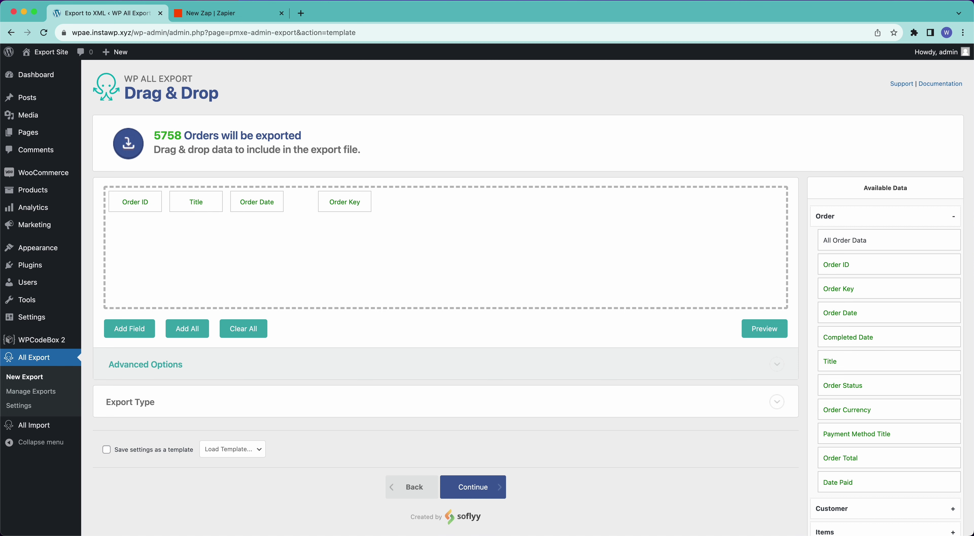
scroll(204, 211, down, 2)
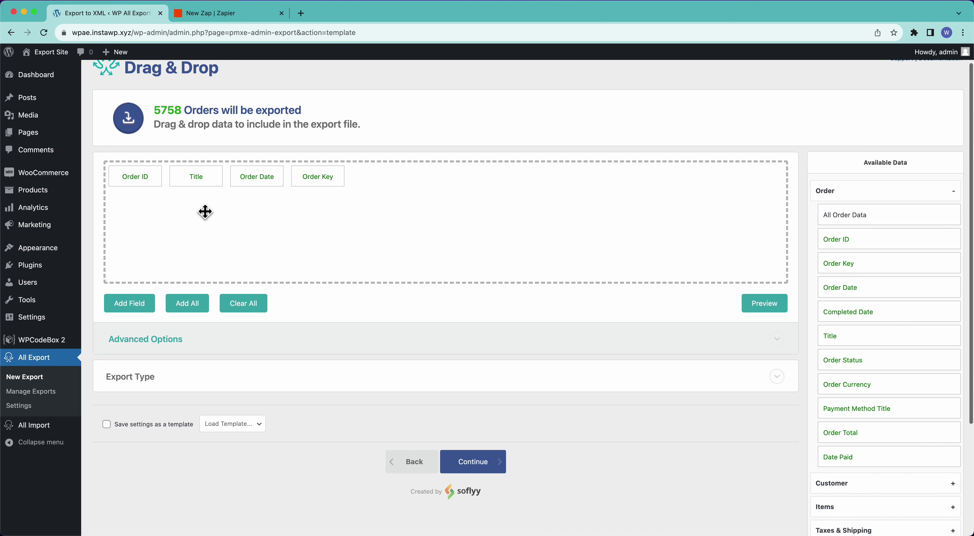
drag(200, 174, 181, 150)
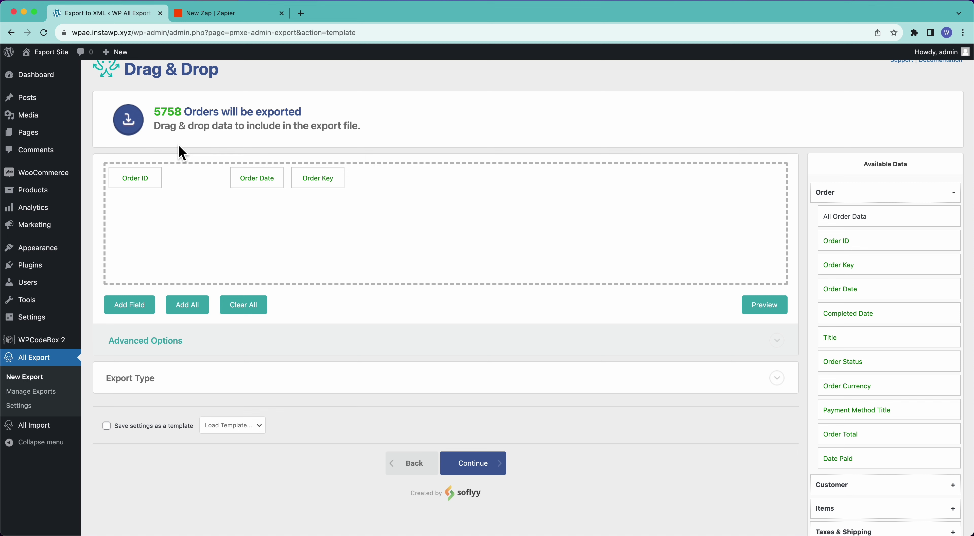
- Preview the exported orders with the chosen columns and dismiss the preview
click(751, 309)
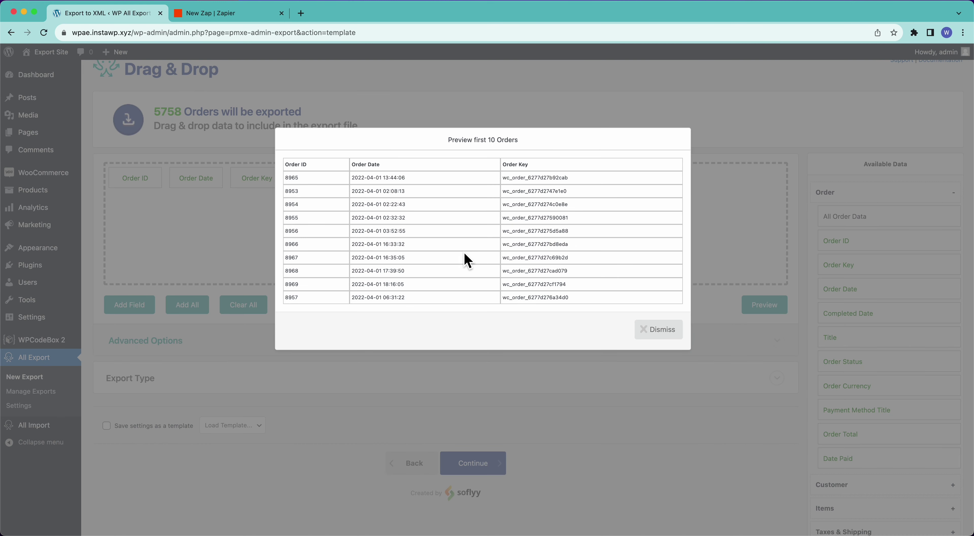
click(639, 335)
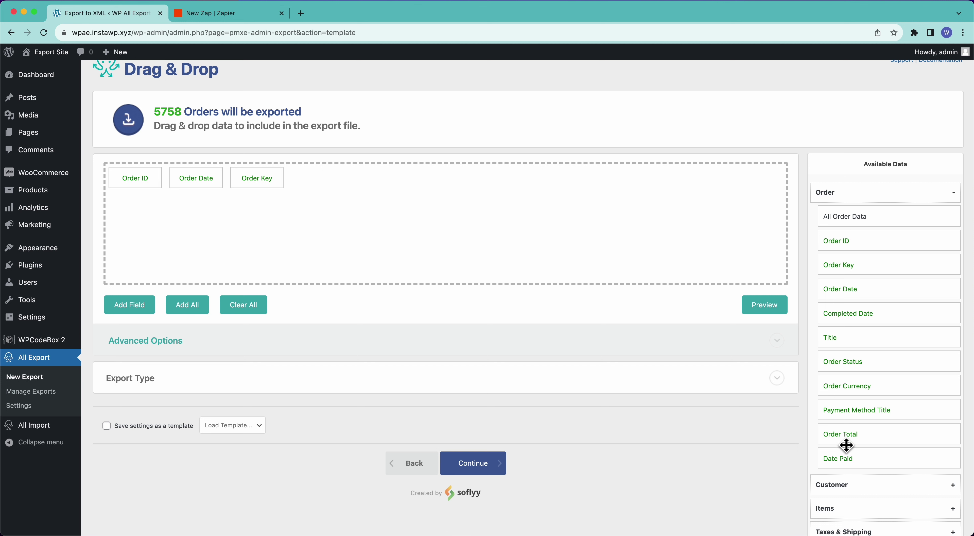
- Add the Order Total field from the Order data to the export columns
drag(848, 446, 609, 234)
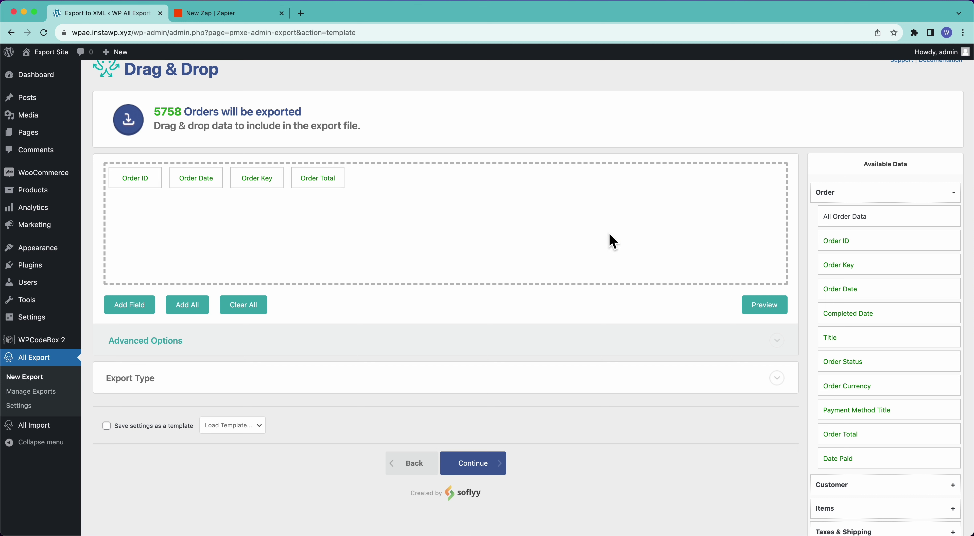
- Remove the Order Key column and add Billing First Name to the export as a new field
mouse_move(239, 180)
mouse_down()
mouse_move(252, 187)
mouse_move(246, 163)
mouse_up()
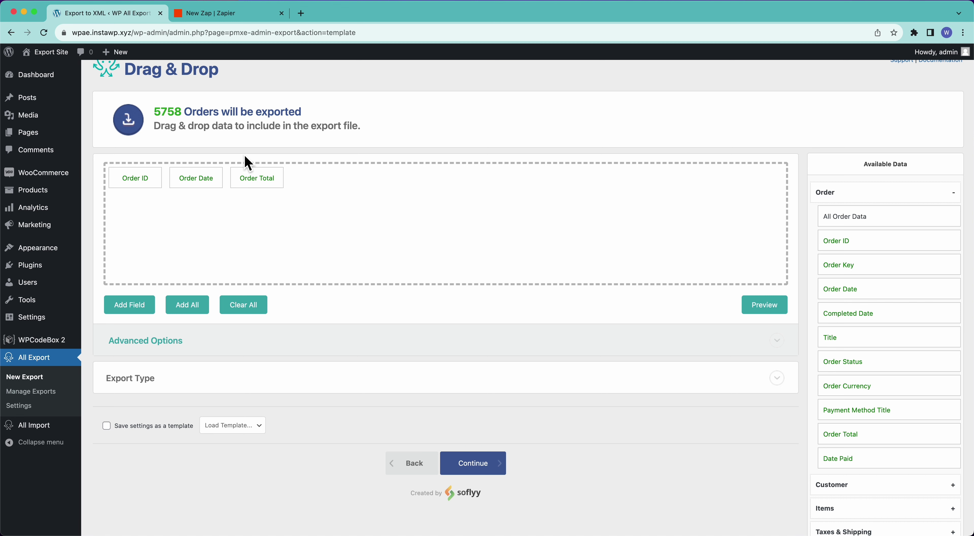
click(131, 307)
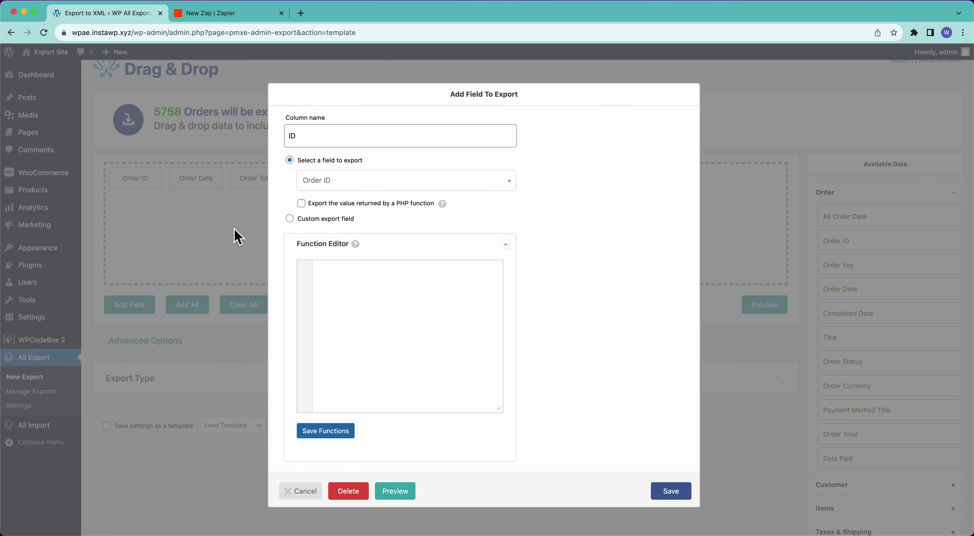
click(331, 185)
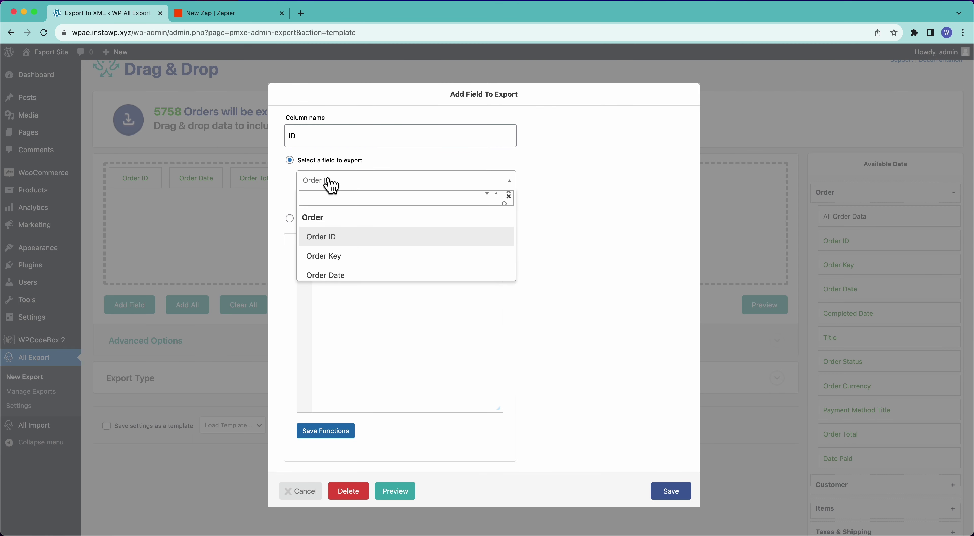
text(Name)
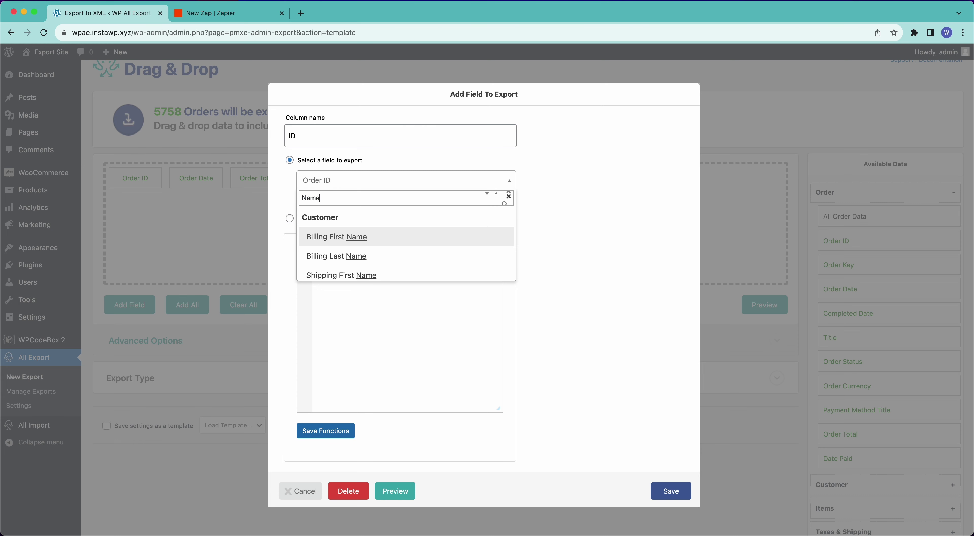
click(329, 238)
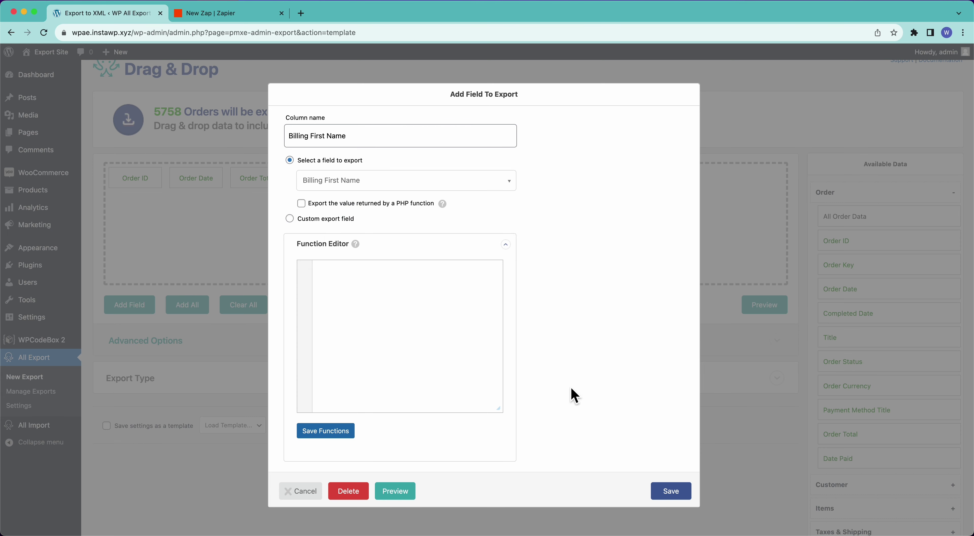
click(671, 493)
- Add the Billing Last Name field from the Customer data, then preview the exported orders and dismiss the preview
scroll(841, 418, down, 3)
click(841, 415)
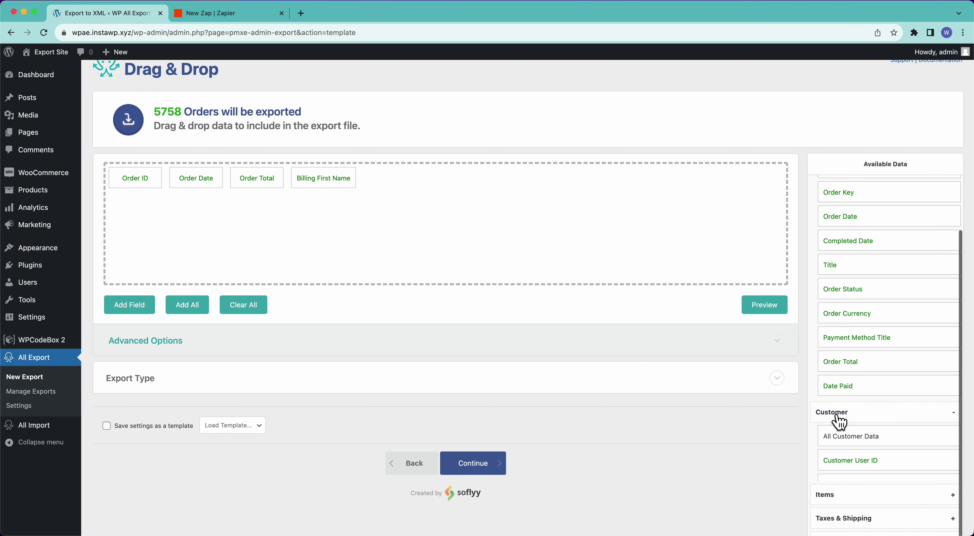
scroll(840, 420, down, 5)
drag(857, 366, 552, 204)
click(757, 304)
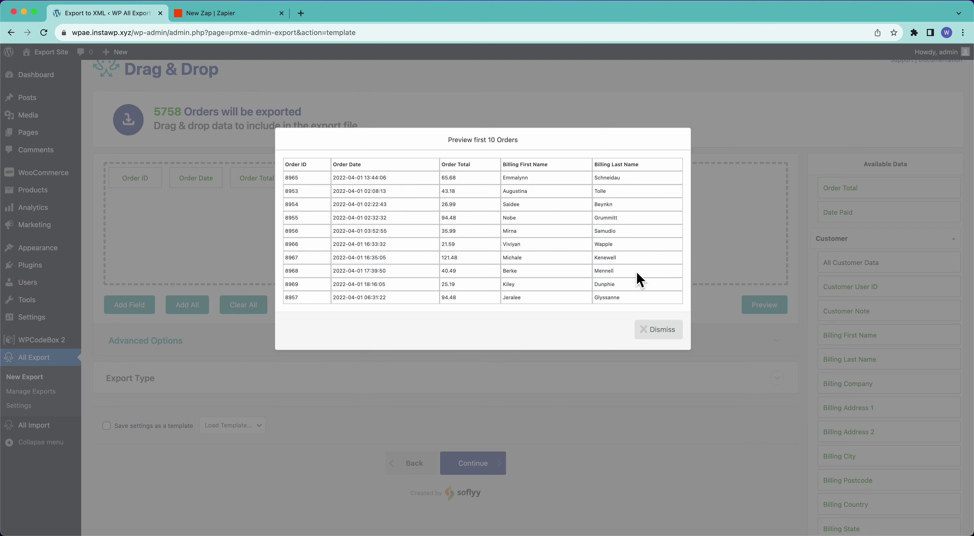
click(662, 330)
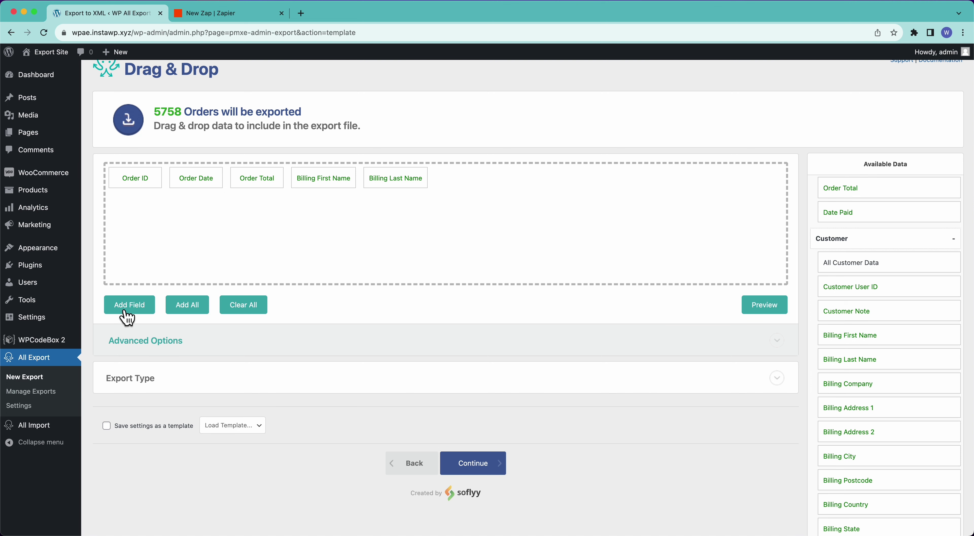
- Add a custom export field called Name that combines {Billing First Name} and {Billing Last Name}, separated by a space
click(115, 314)
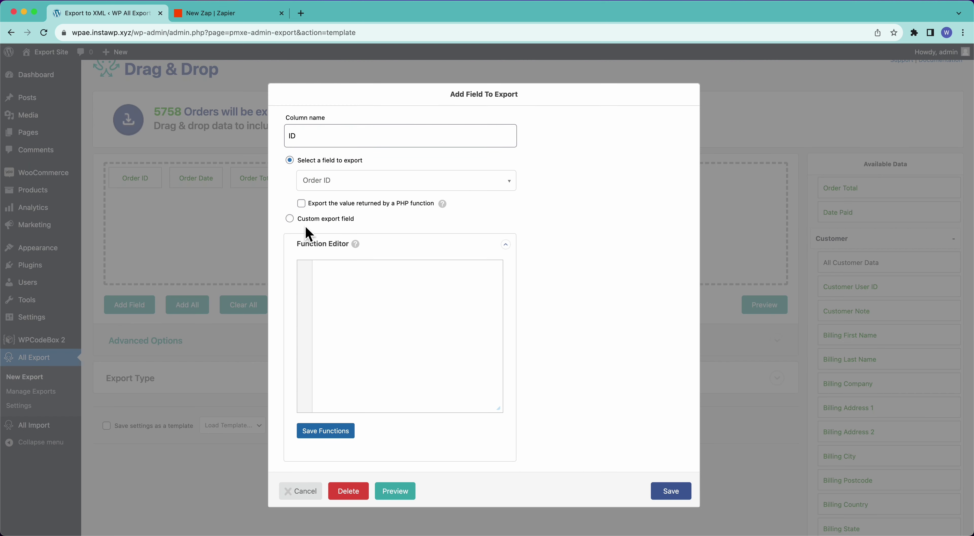
click(309, 220)
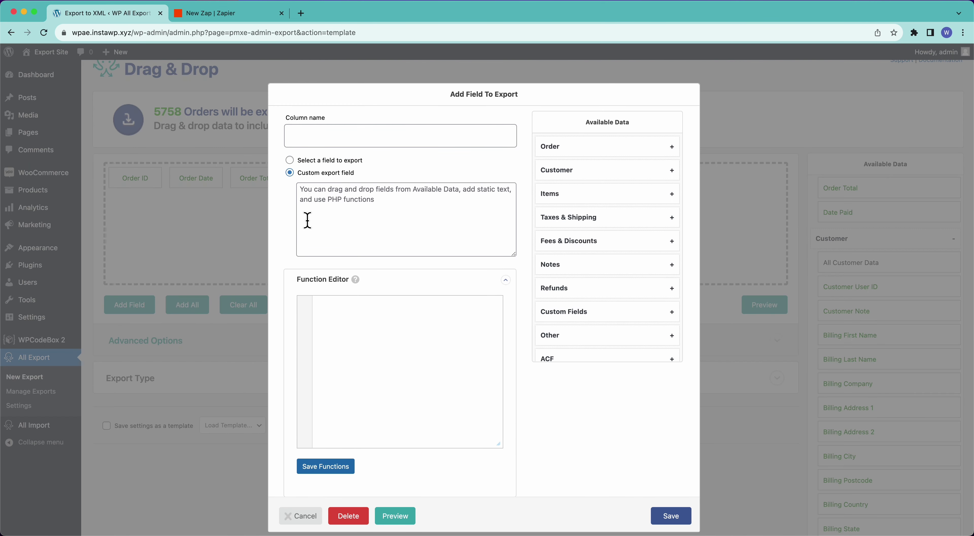
click(324, 137)
text(Nam)
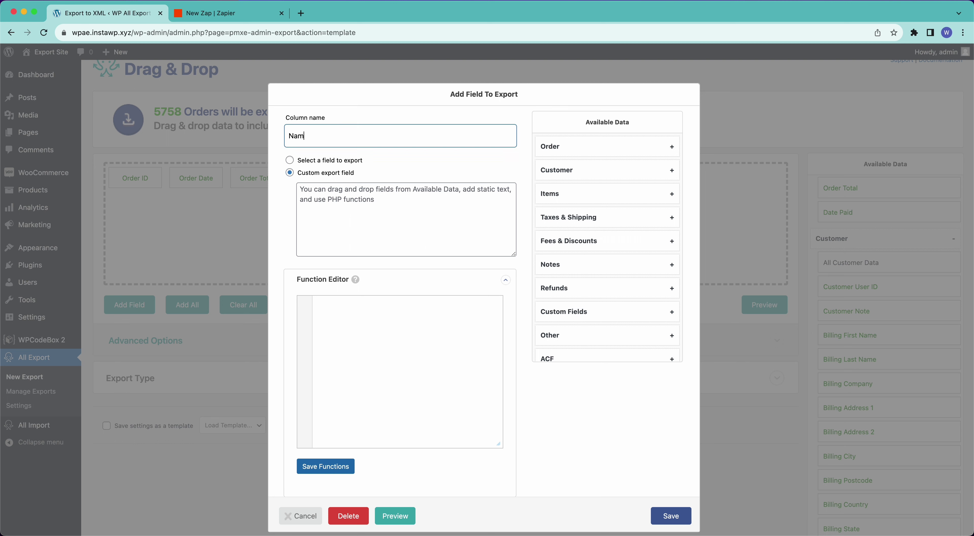
text(e)
click(550, 173)
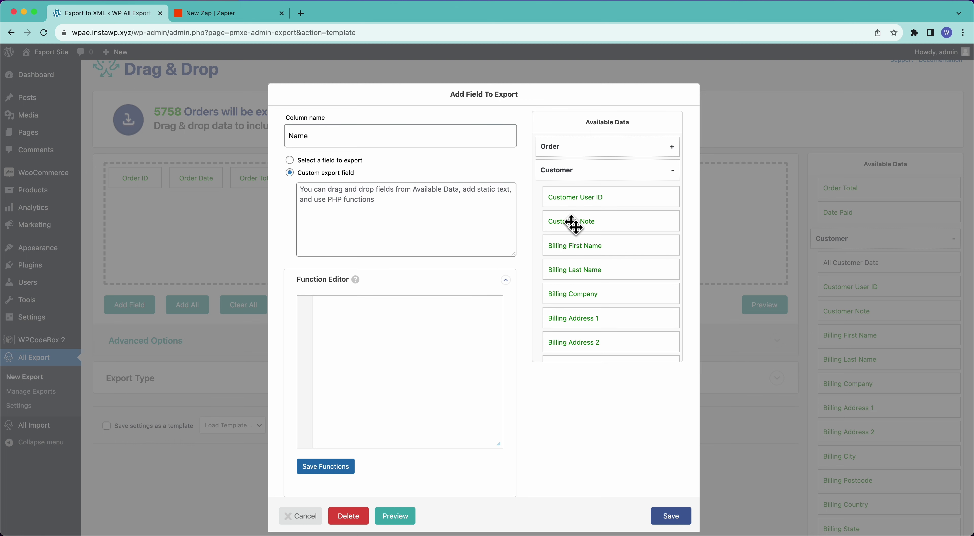
drag(576, 248, 414, 211)
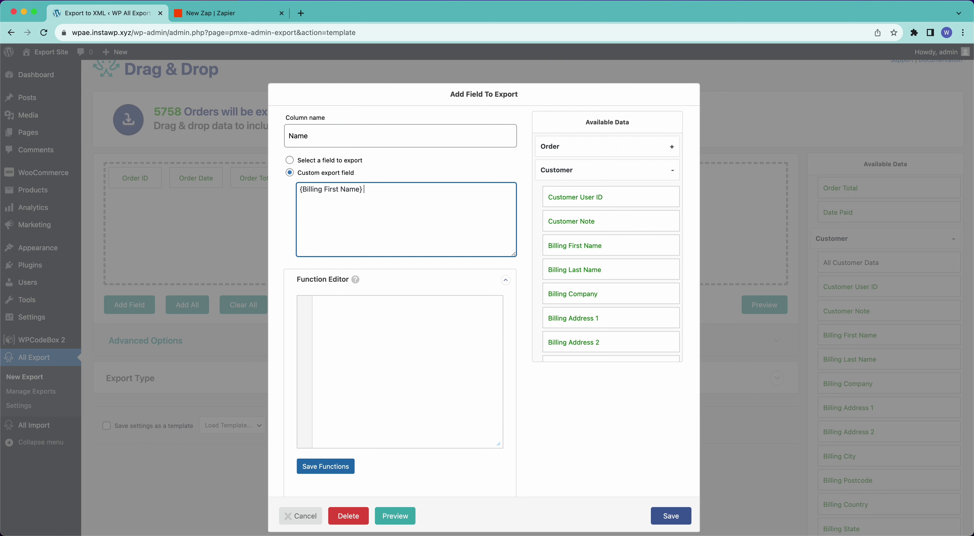
drag(580, 277, 441, 221)
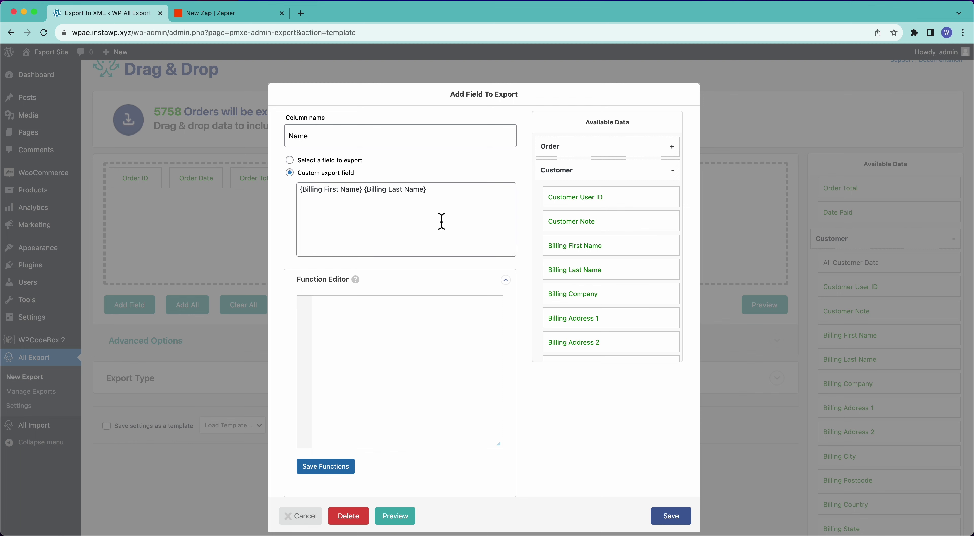
click(665, 516)
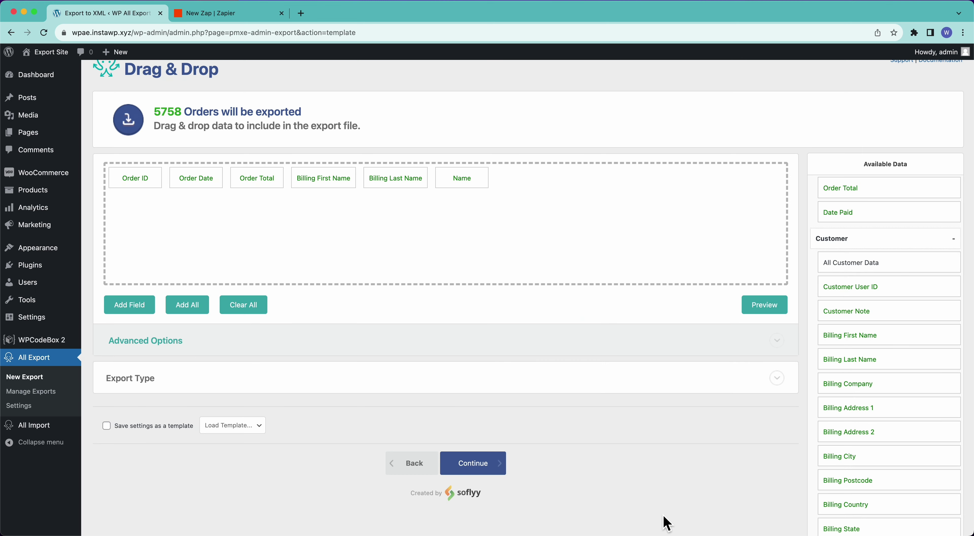
- Preview the orders with the combined Name column, then remove the separate Billing First Name and Billing Last Name columns
click(764, 309)
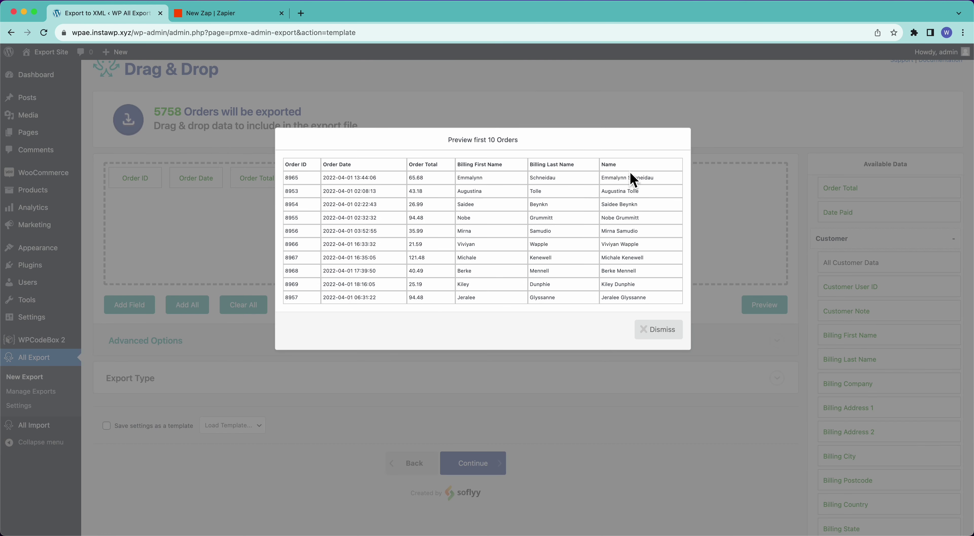
click(656, 336)
drag(343, 185, 337, 158)
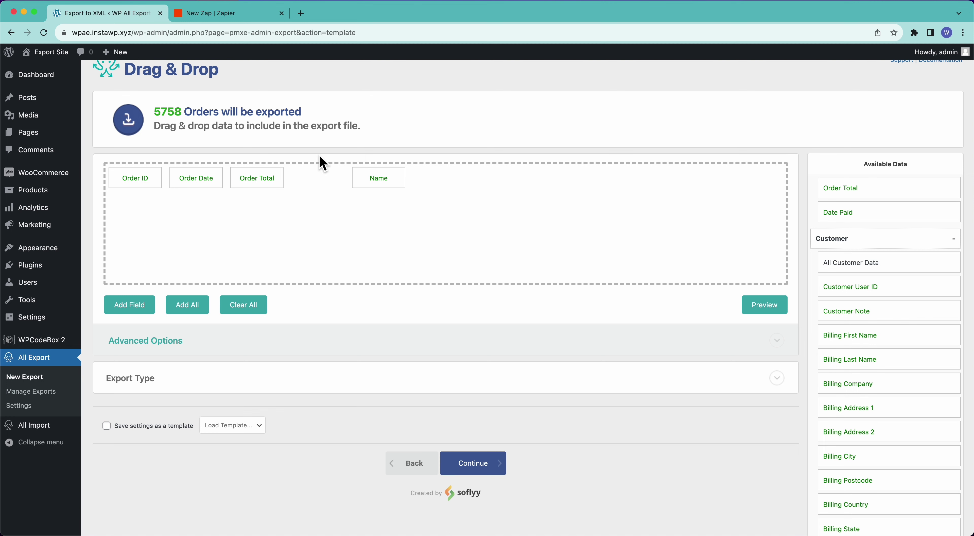
- Add a custom export field called Total with the value ${Order Total}
click(143, 304)
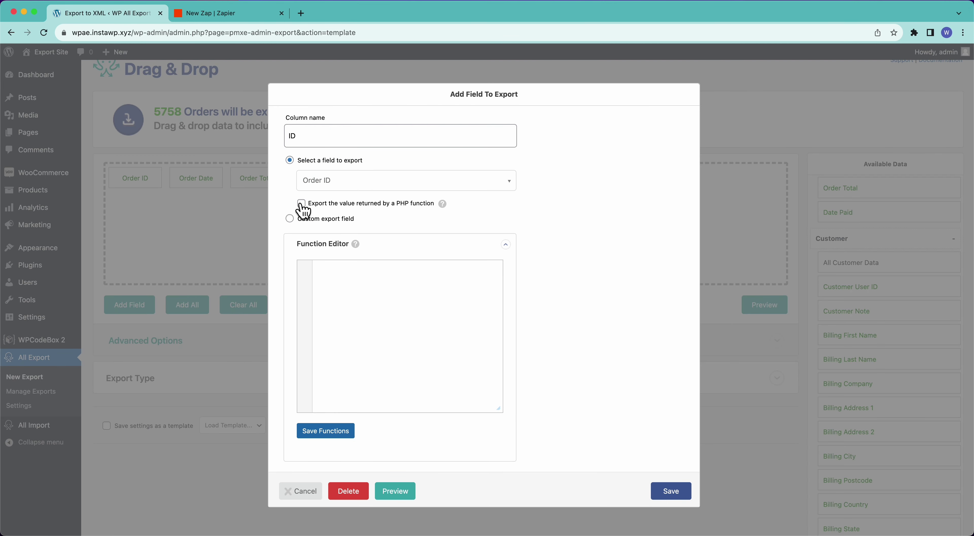
click(301, 220)
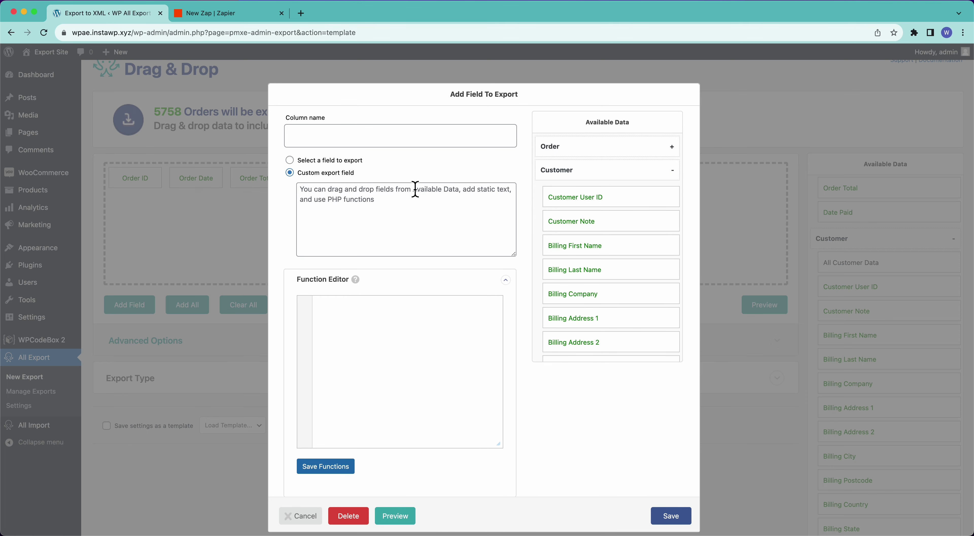
click(444, 209)
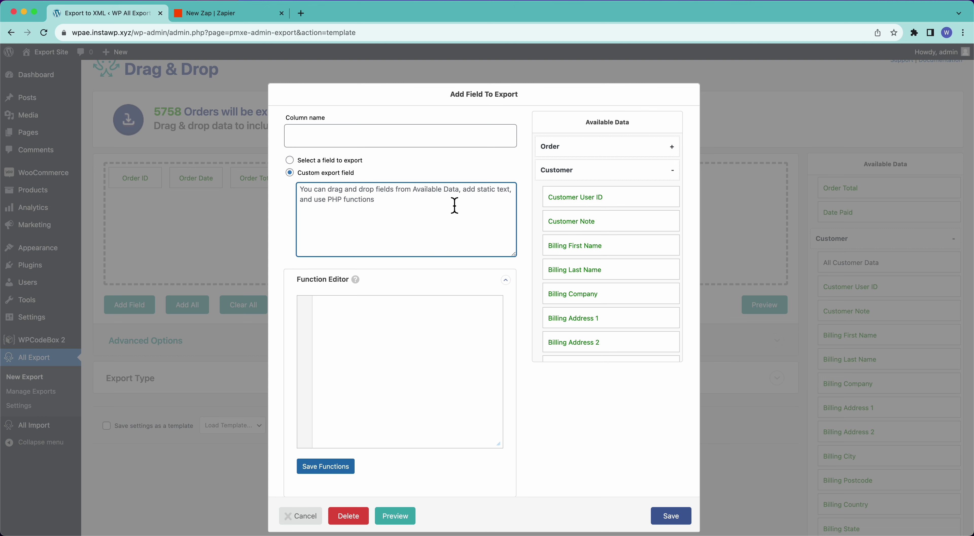
text($)
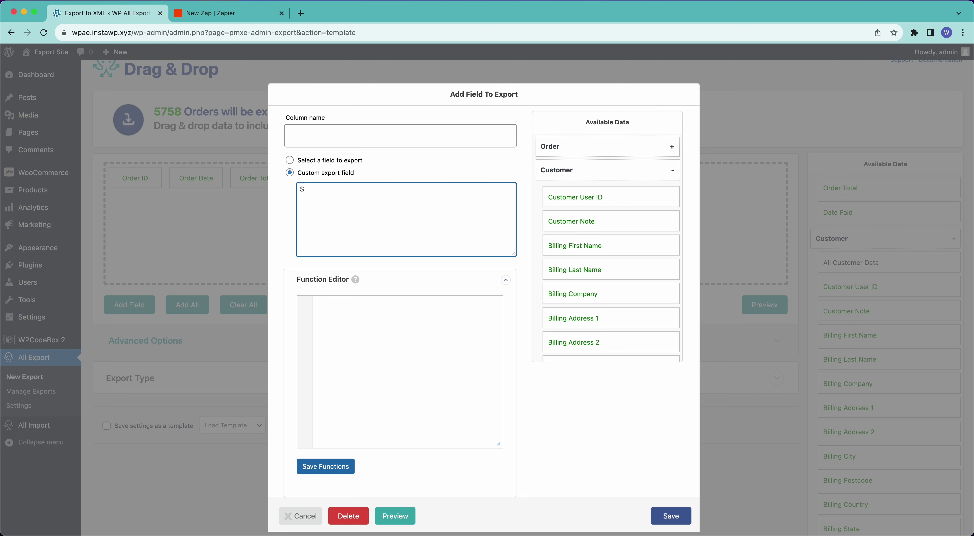
click(556, 148)
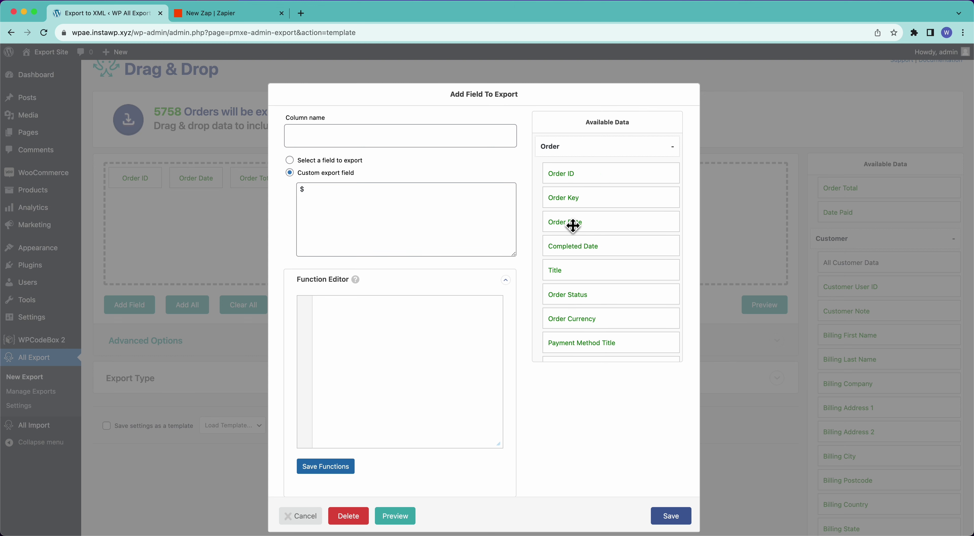
mouse_move(590, 227)
mouse_down()
mouse_move(412, 218)
mouse_move(587, 218)
mouse_up()
scroll(587, 272, down, 3)
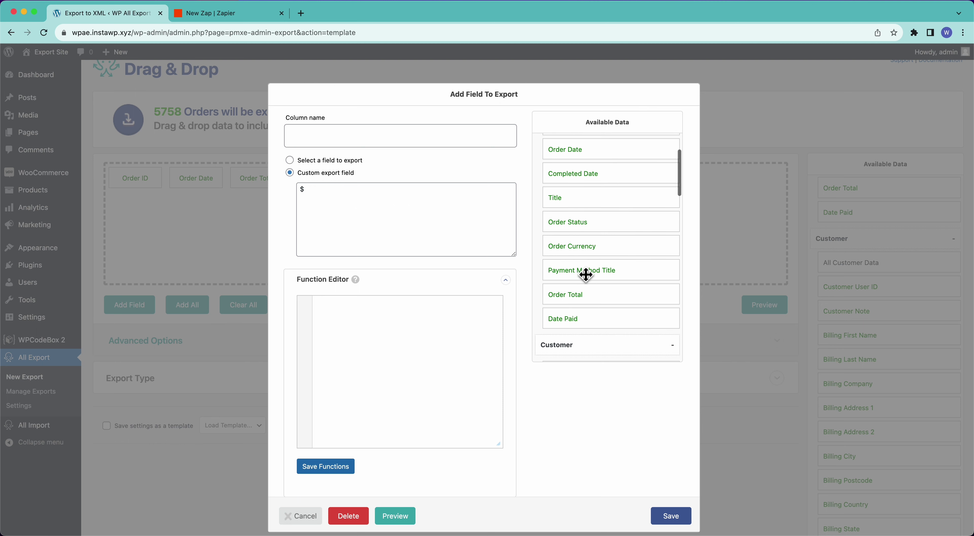
drag(585, 295, 419, 229)
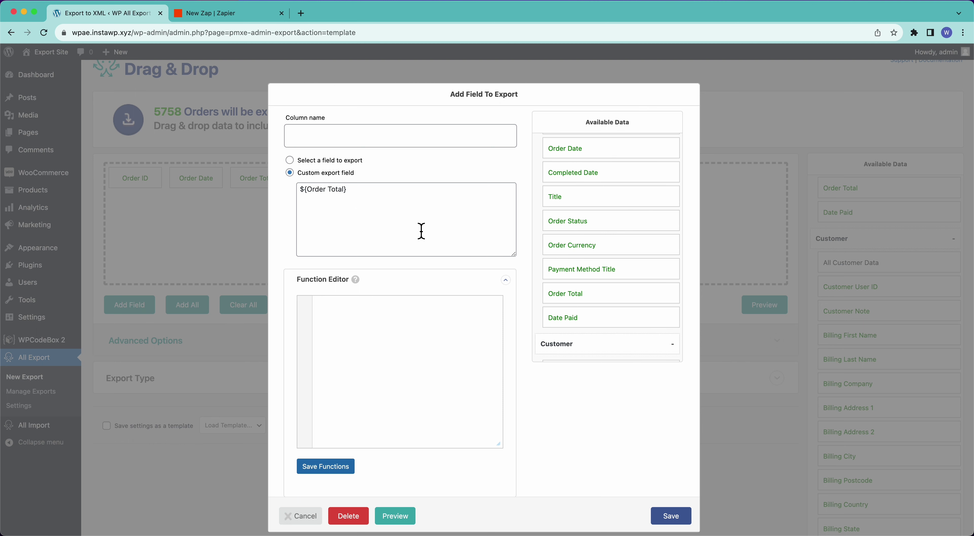
click(365, 140)
text(Total)
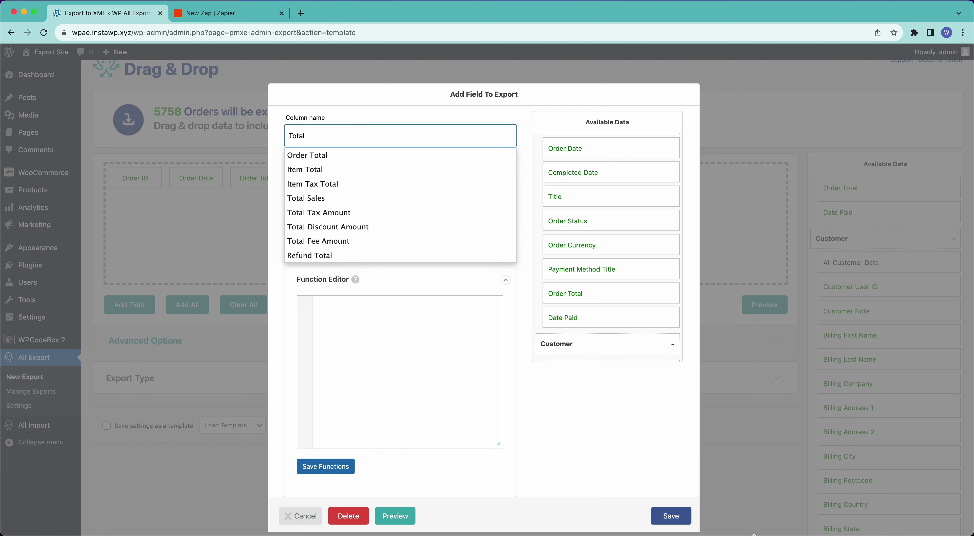
click(685, 522)
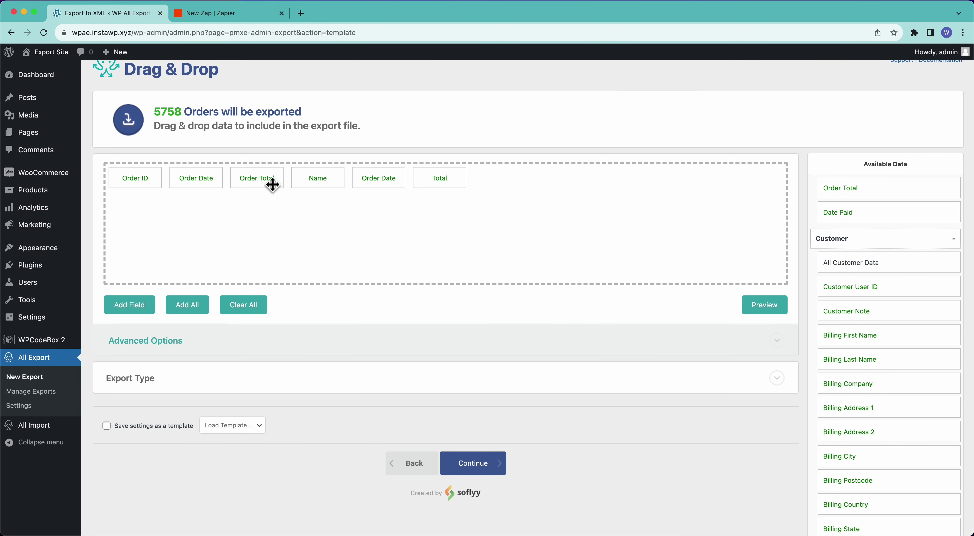
- Remove the original Order Total column, then preview the exported orders and dismiss the preview
drag(272, 183, 264, 155)
click(764, 305)
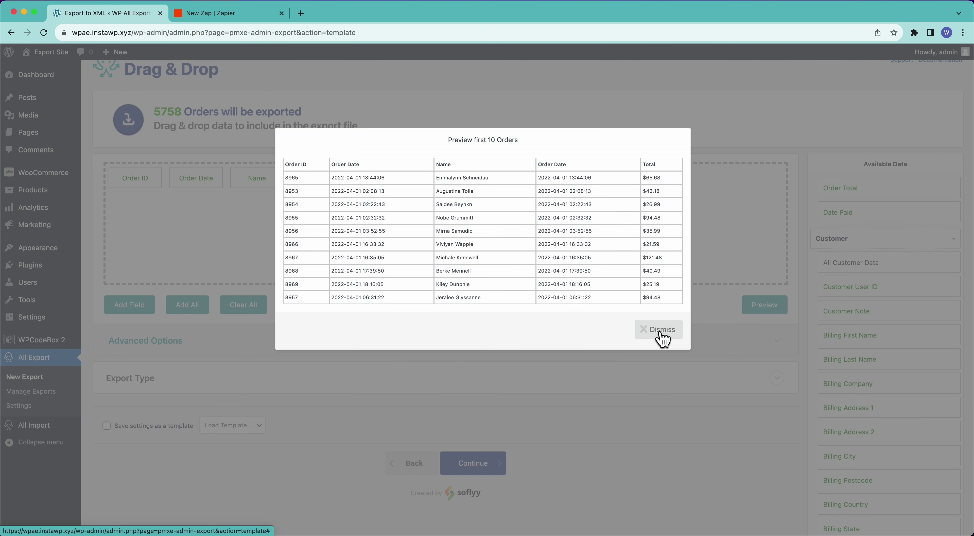
click(660, 333)
- Start a new export field based on Order ID and have it export the value returned by the PHP function order_function
click(139, 310)
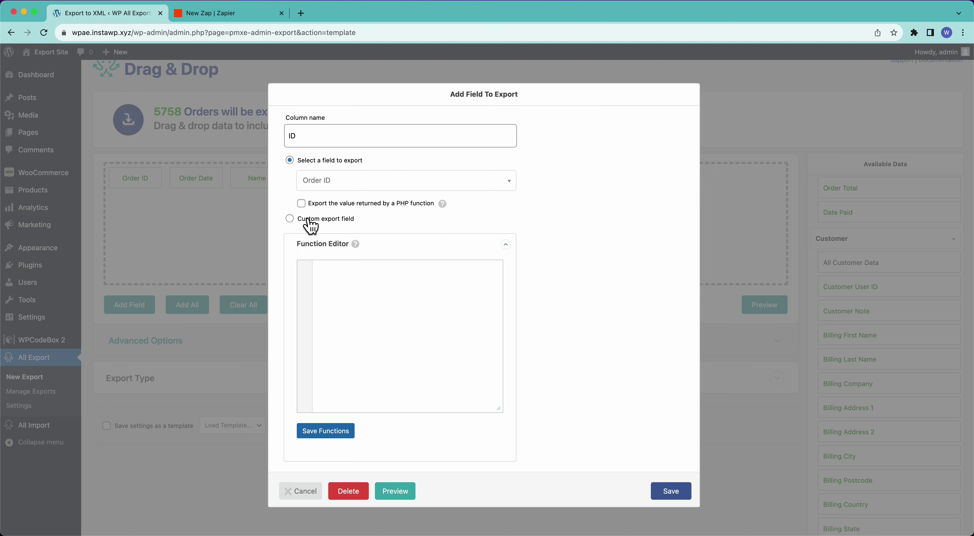
click(370, 294)
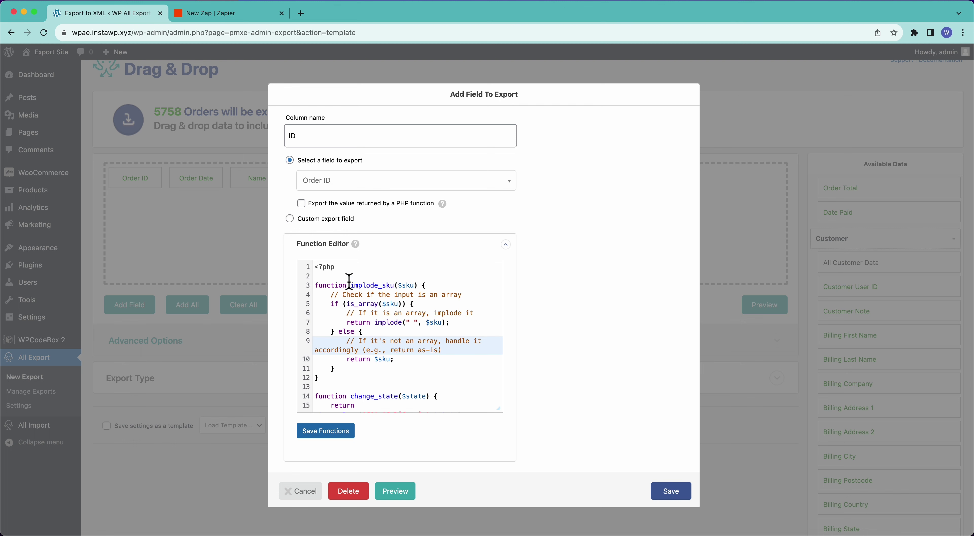
click(302, 203)
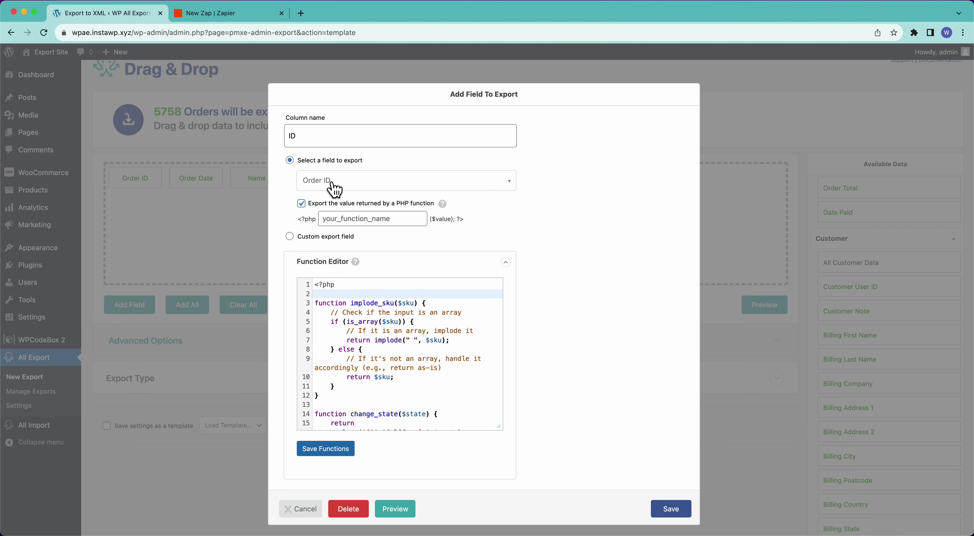
click(350, 225)
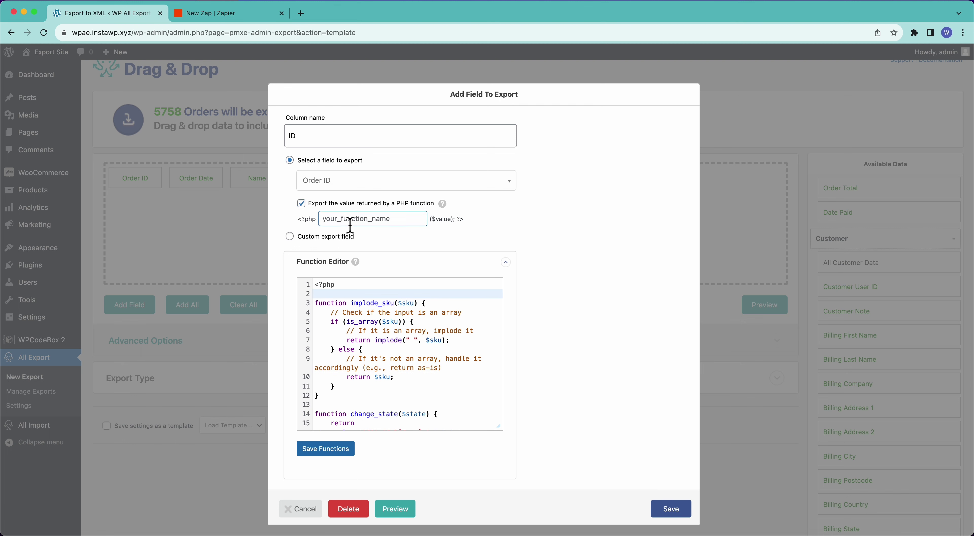
text(order_function)
click(345, 404)
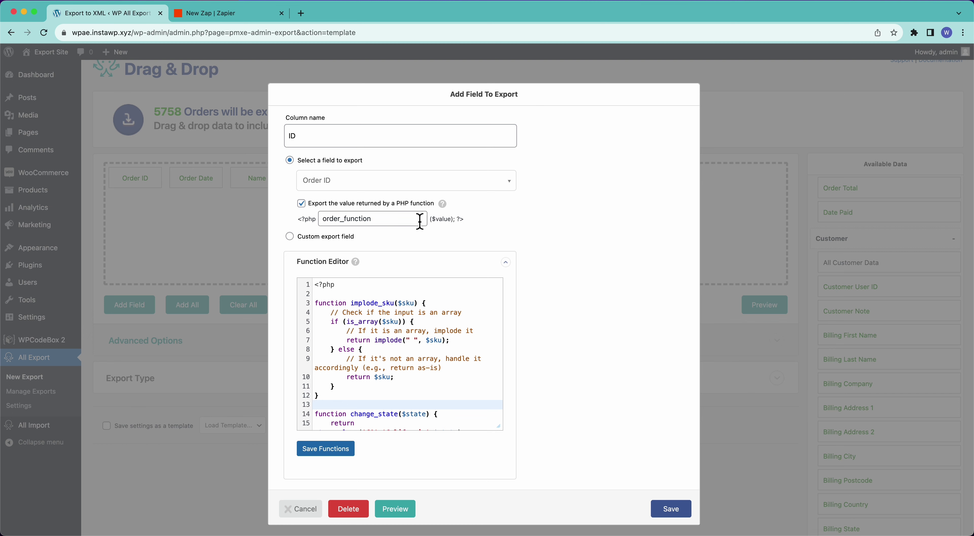
- Switch the new field to a custom export field and name its column Order ID Processed
click(288, 235)
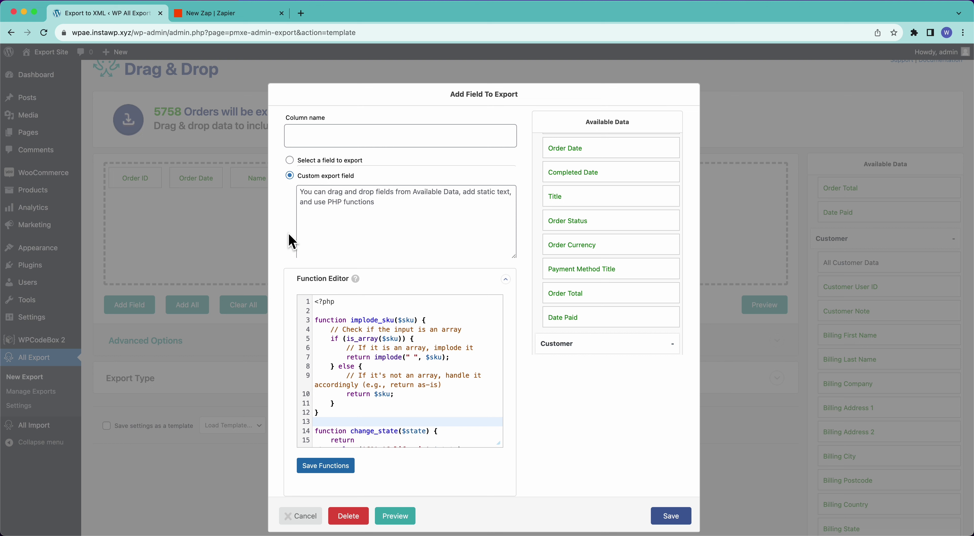
click(365, 217)
click(330, 135)
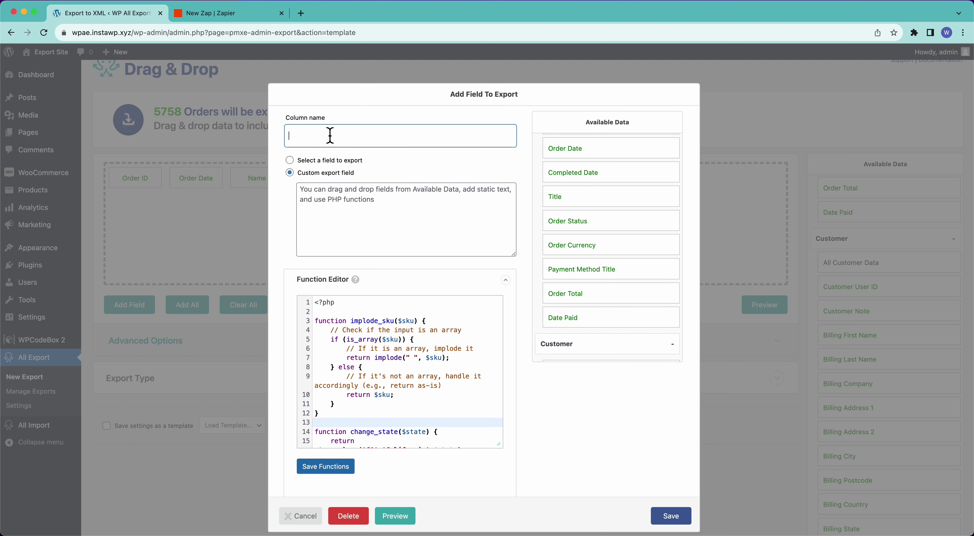
text(Order ID)
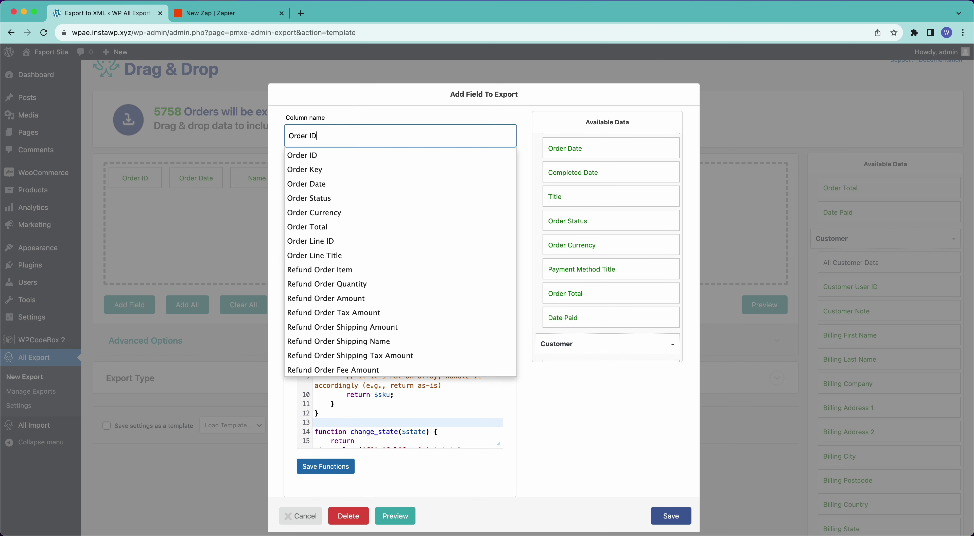
text( Processed)
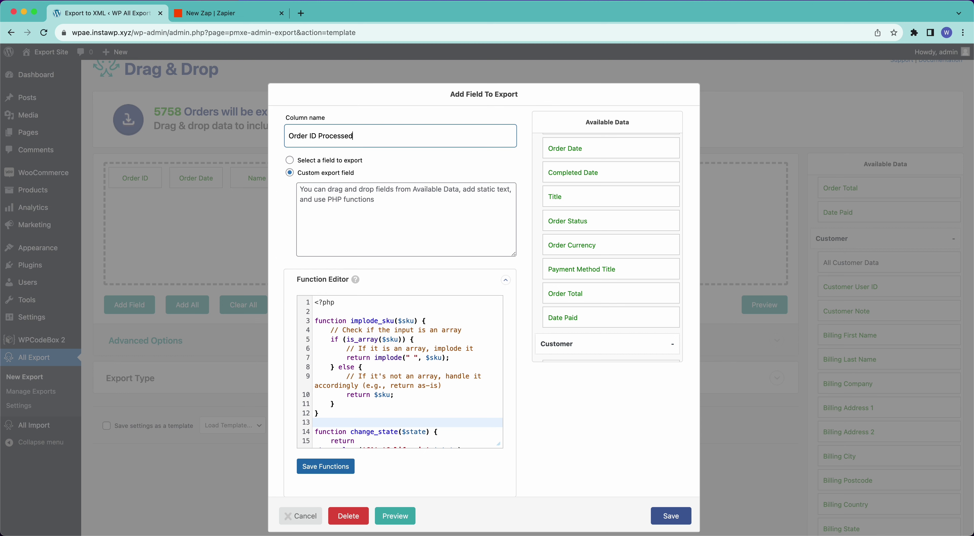
click(325, 214)
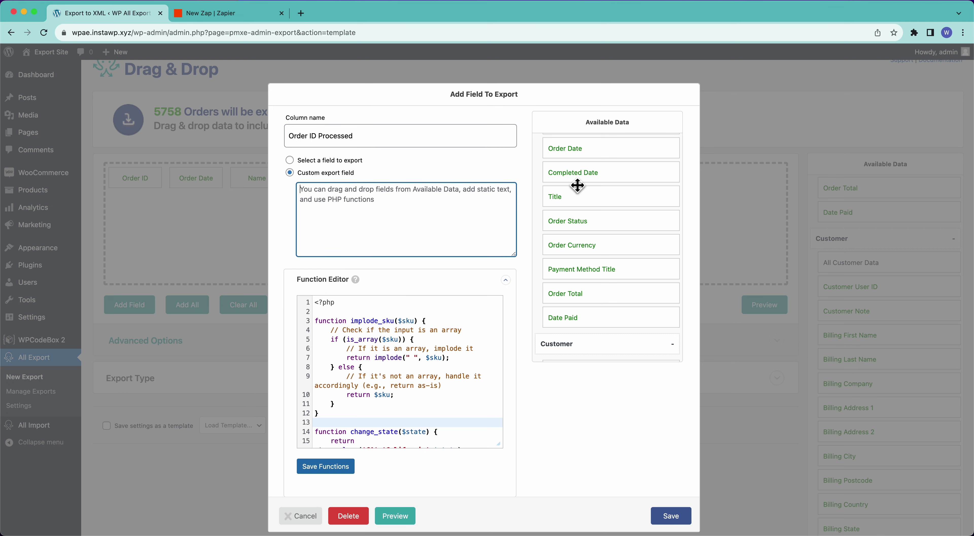
- Fill the custom export field with [my_function({Order ID})], then discard the new field
scroll(578, 186, up, 3)
drag(583, 178, 450, 214)
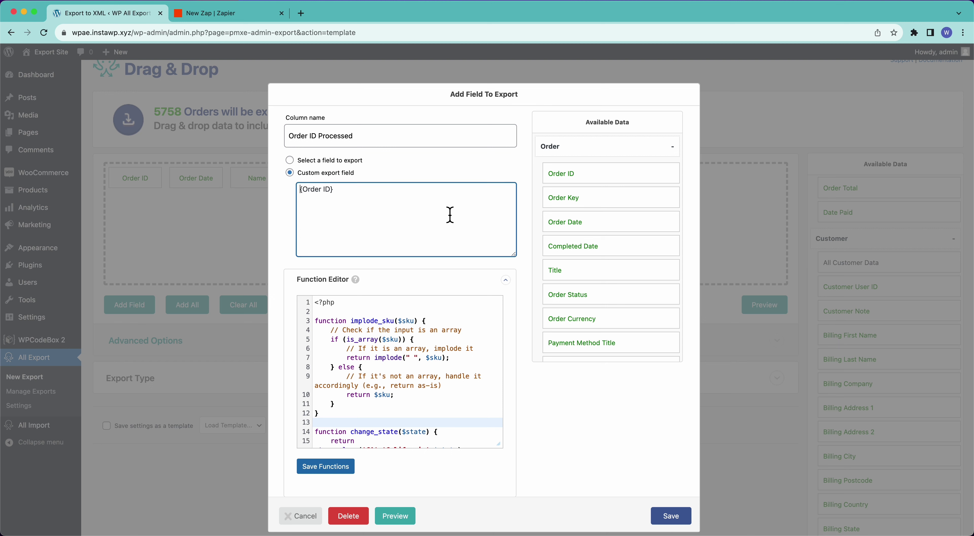
text([my_fucn)
key(BackSpace)
key(BackSpace)
text(nction()
drag(345, 190, 381, 190)
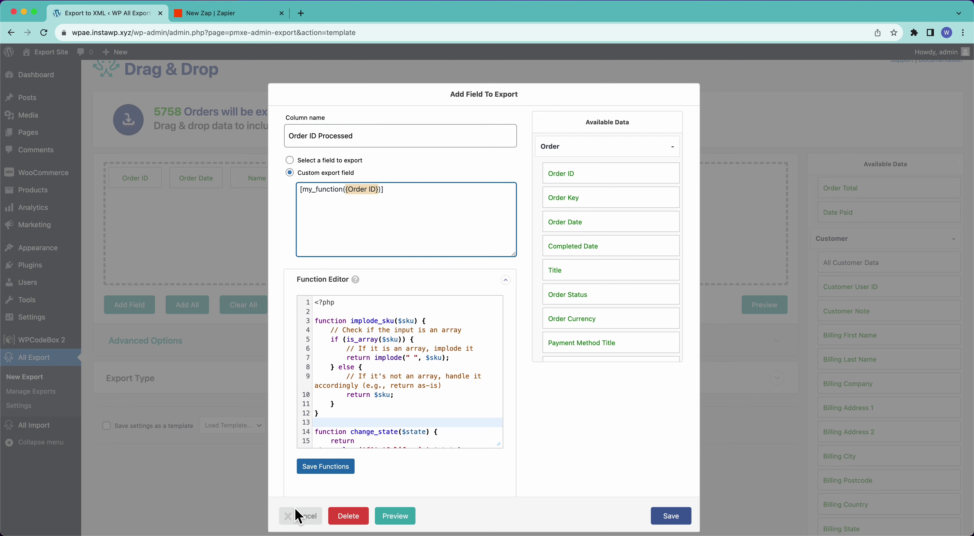
click(304, 516)
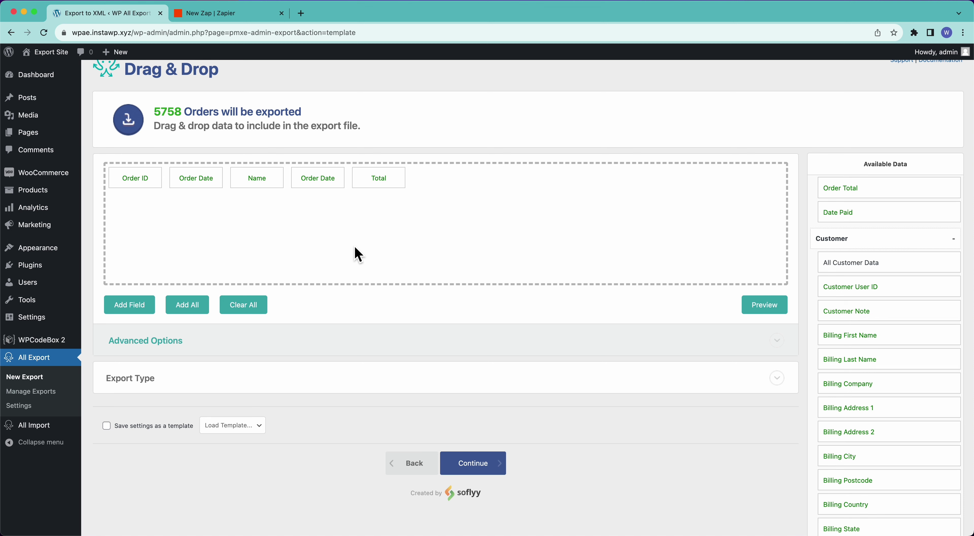
- Set the Order Date column between Name and Total to export as UNIX timestamp - PHP time() and save it
click(313, 185)
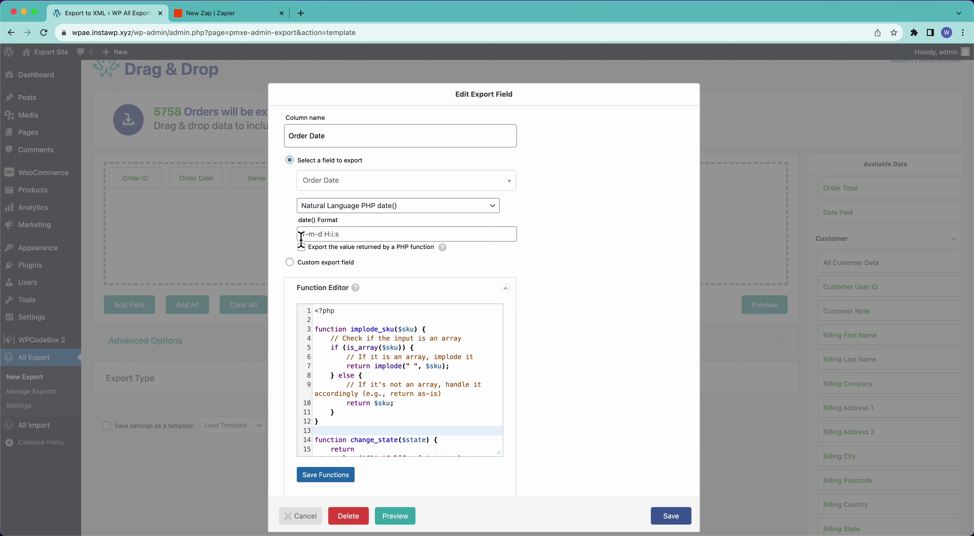
click(344, 205)
click(341, 195)
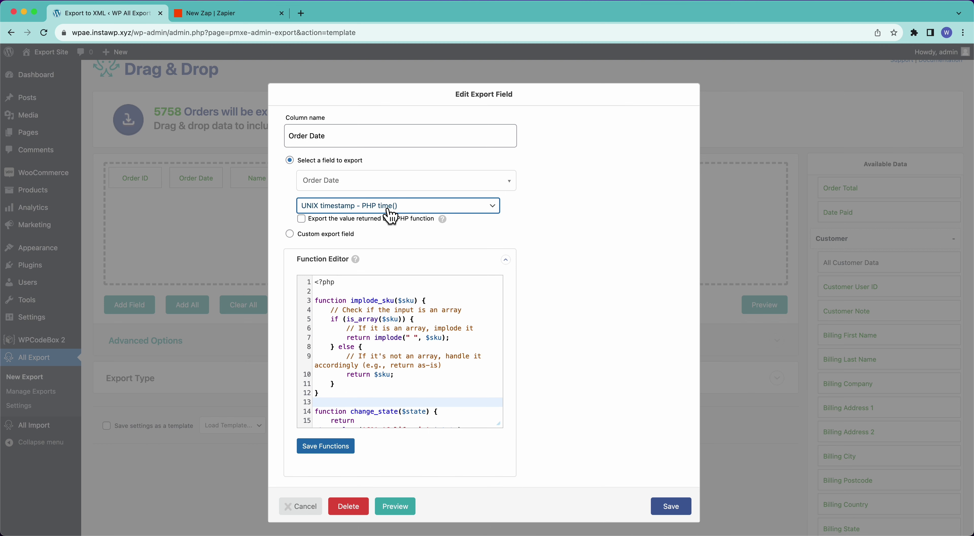
click(673, 505)
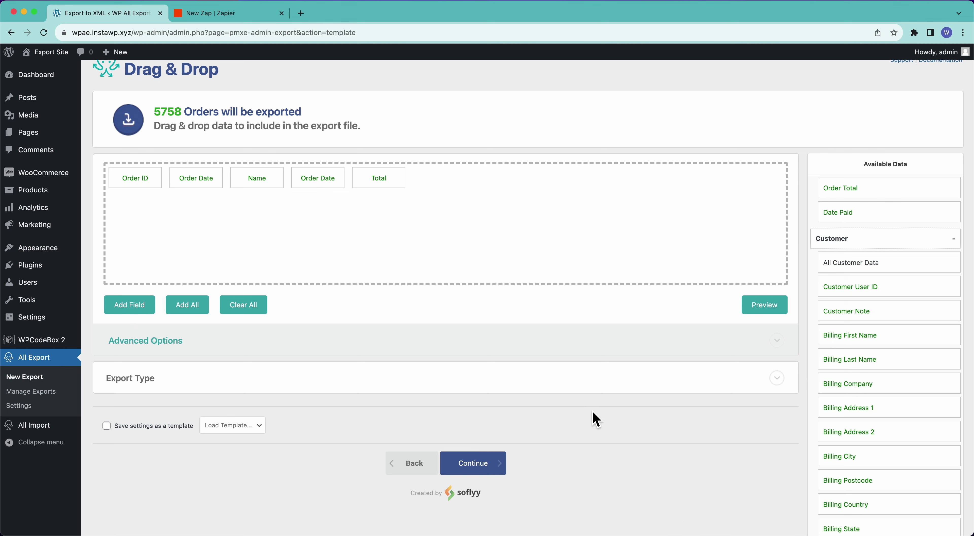
- Preview the orders, compare the values in the two Order Date columns, and dismiss the preview
click(752, 307)
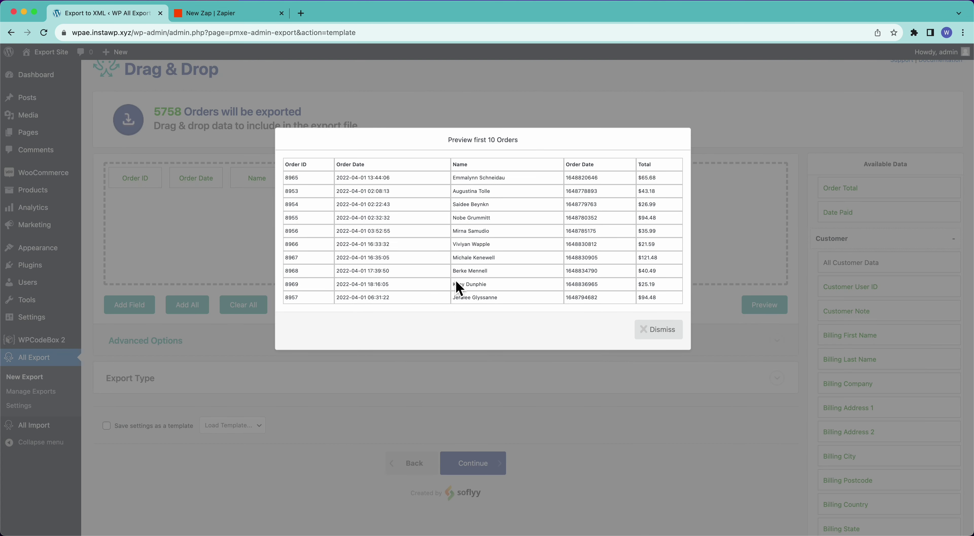
double_click(584, 208)
drag(390, 205, 338, 204)
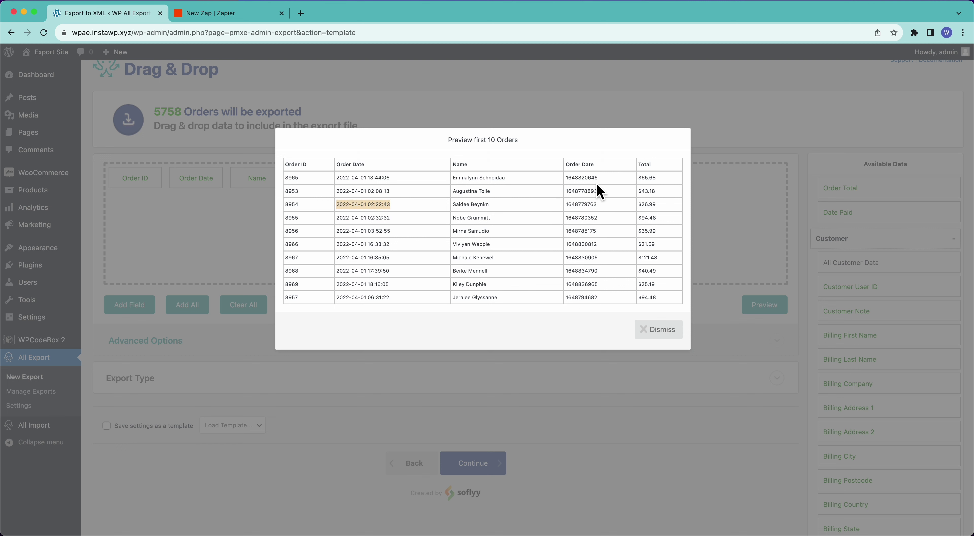
double_click(583, 206)
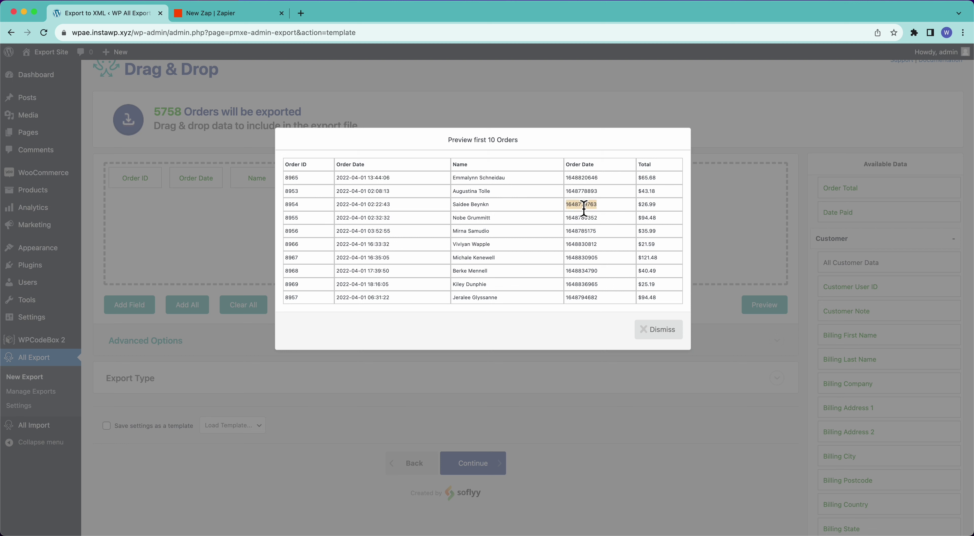
click(594, 195)
click(670, 333)
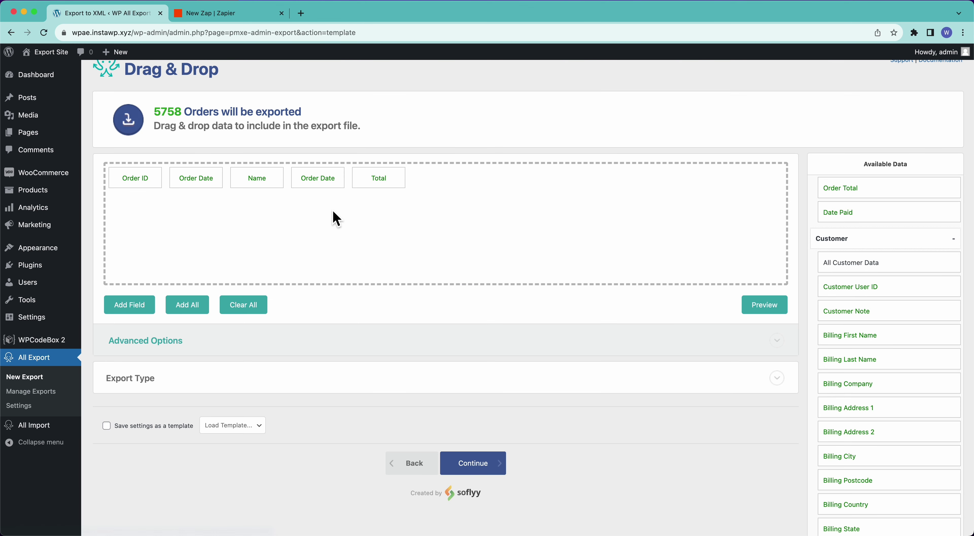
- Set the Order Date column between Name and Total to Natural Language PHP date() with the format Y-m-d and save it
click(308, 191)
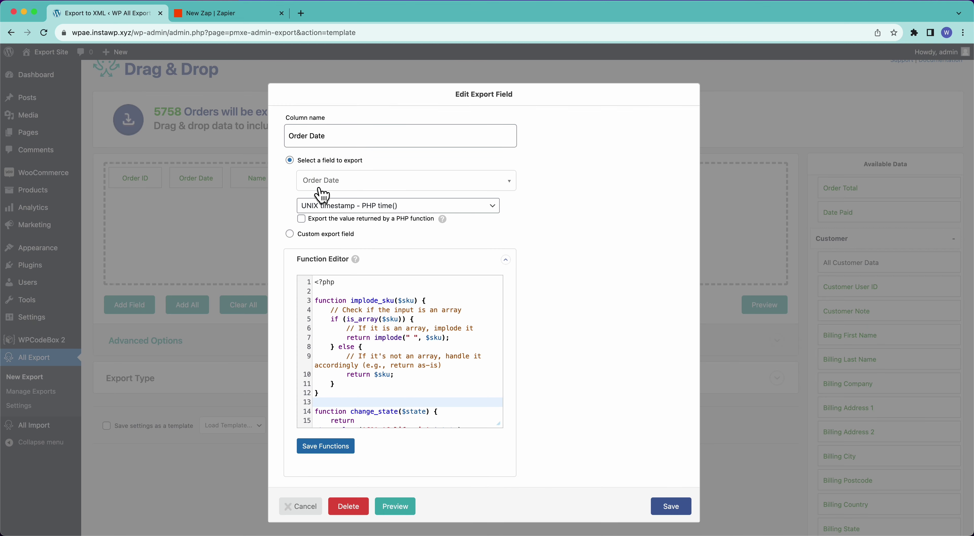
click(331, 207)
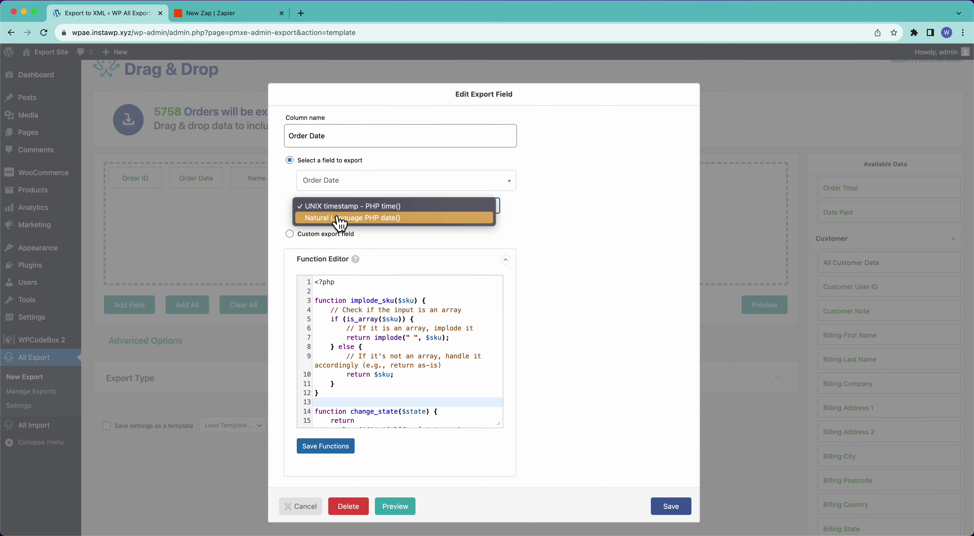
click(387, 219)
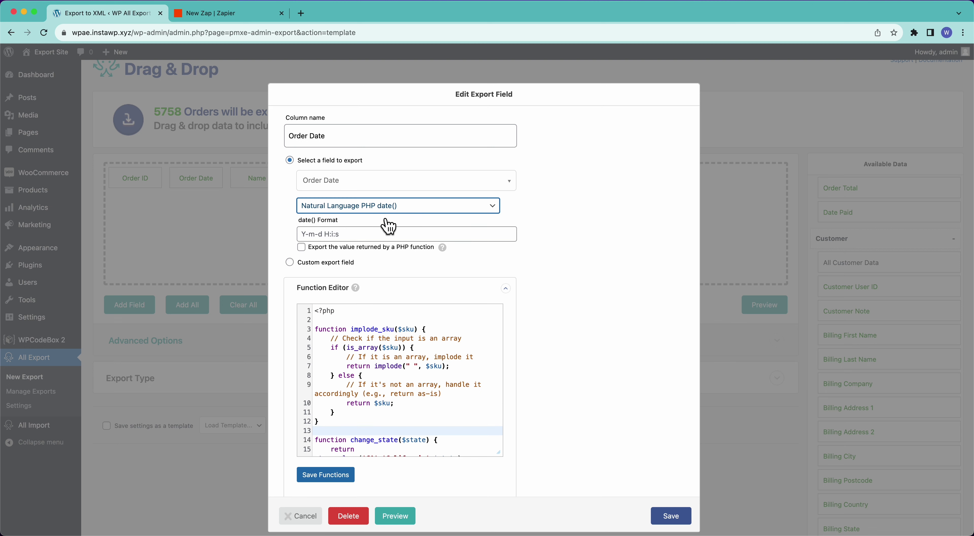
click(377, 237)
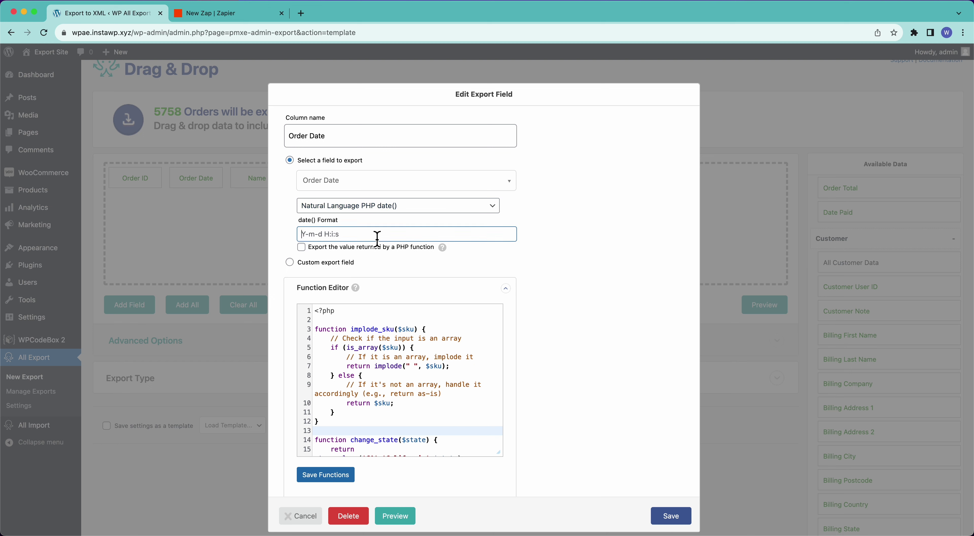
text(Y-m-d)
click(670, 516)
- Preview the orders with the reformatted date, then remove the Order Date column between Name and Total
click(776, 308)
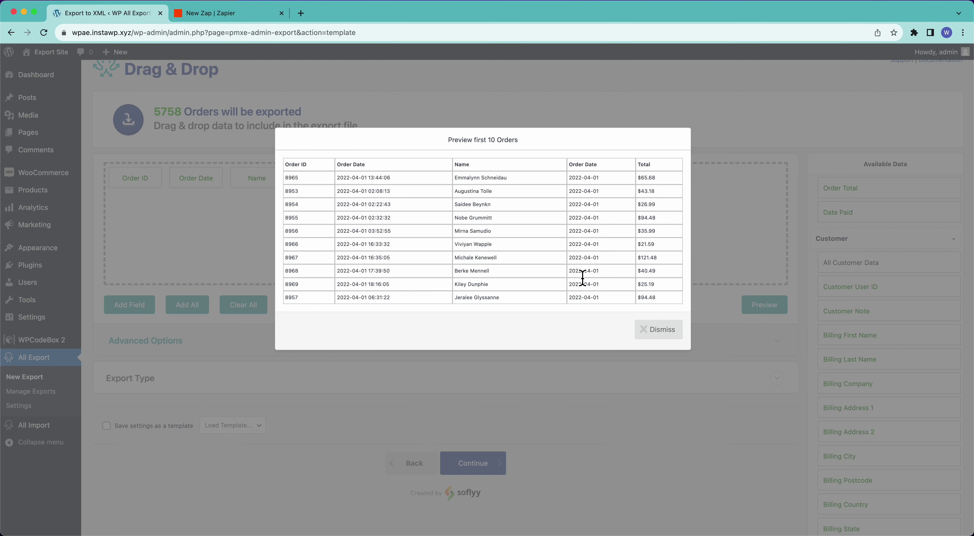
click(664, 332)
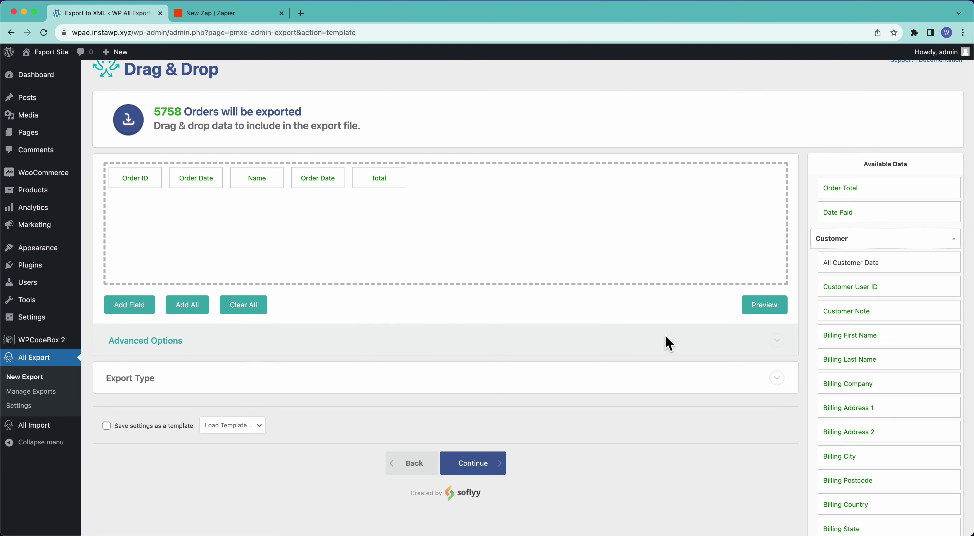
drag(322, 183, 315, 155)
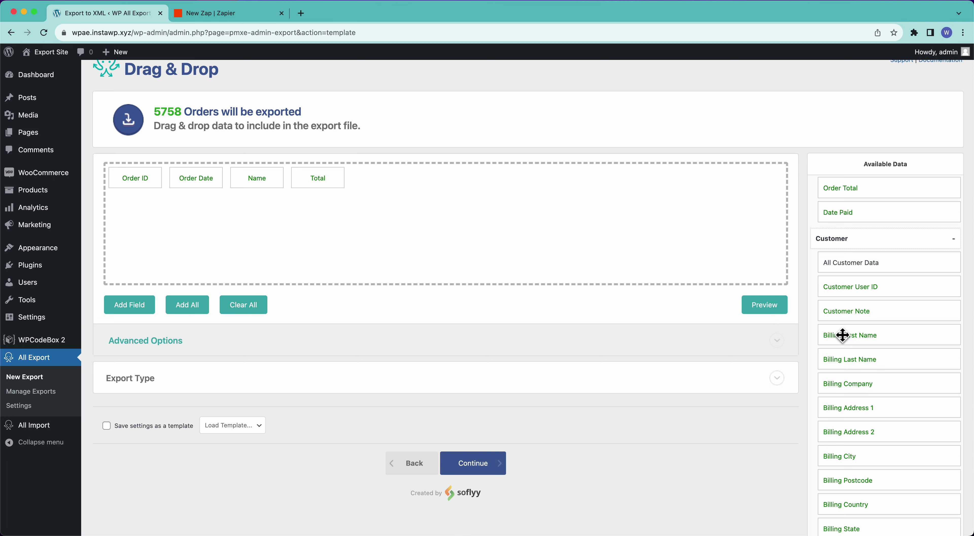
- Collapse the Customer and Order groups of available data, then look through the Customer fields
scroll(843, 335, up, 6)
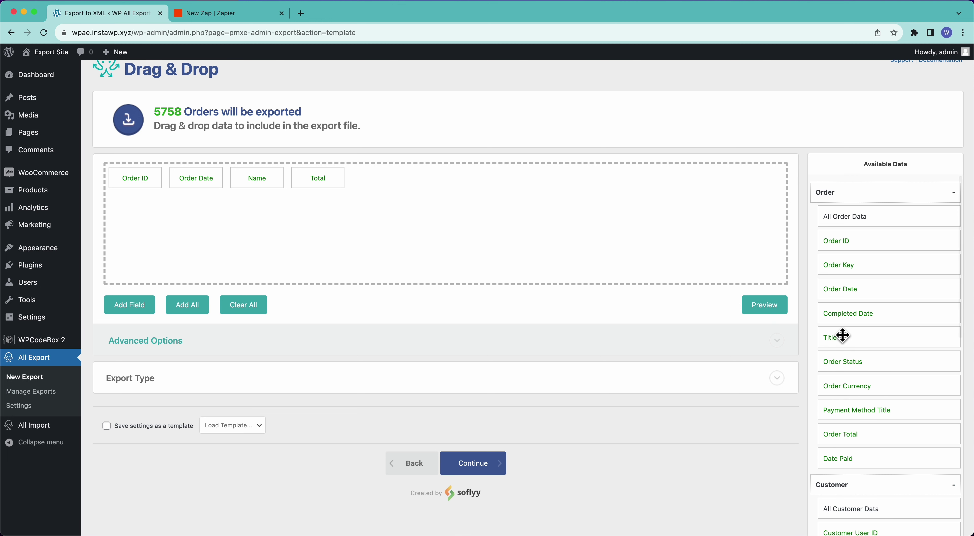
click(850, 491)
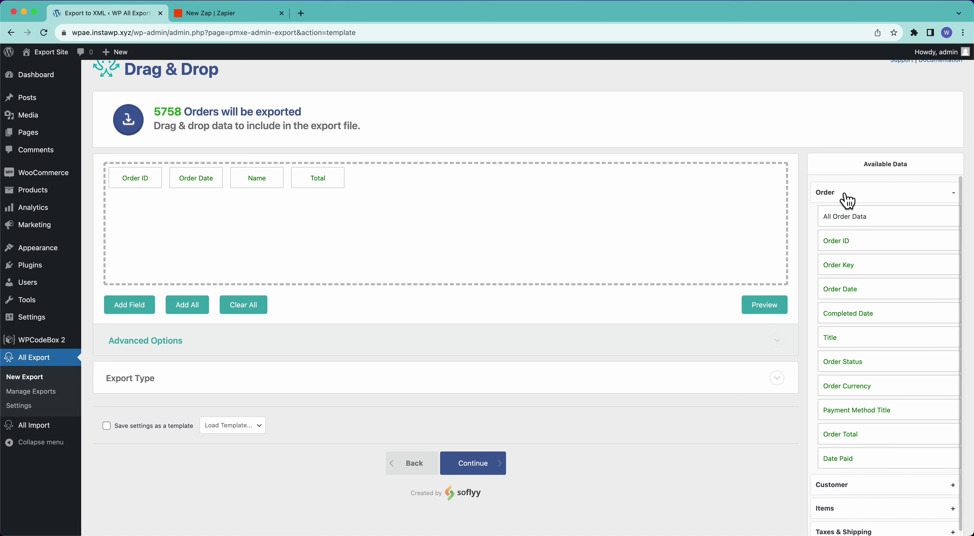
click(909, 197)
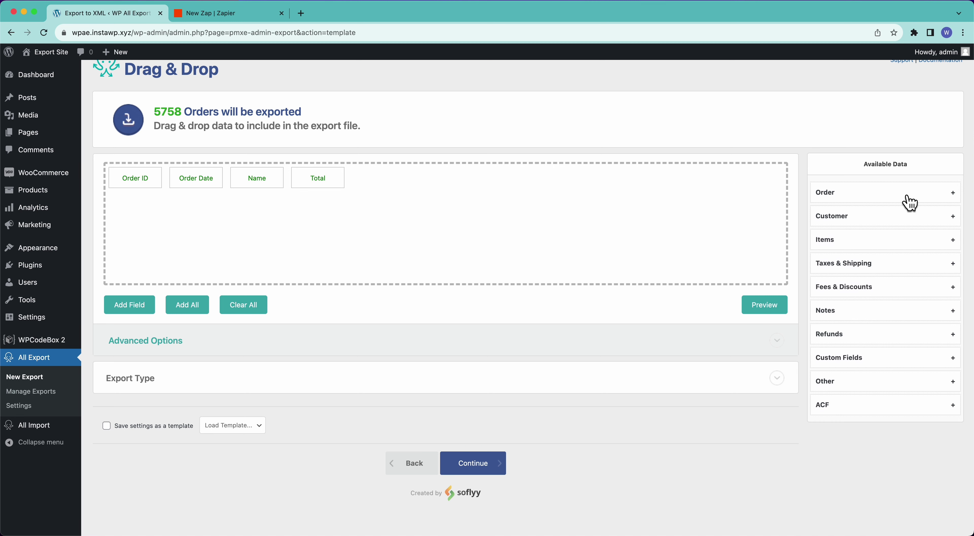
click(879, 216)
scroll(862, 360, down, 5)
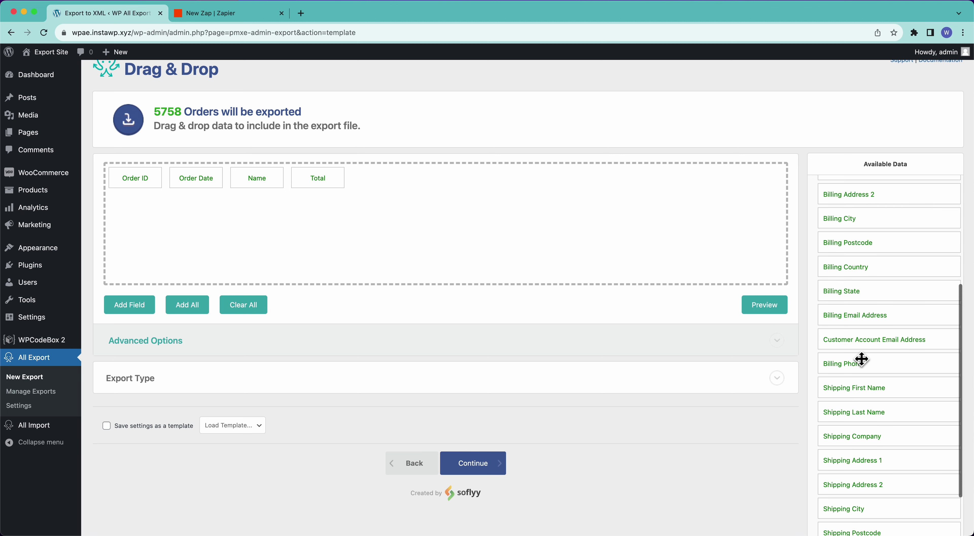
scroll(863, 360, down, 5)
scroll(863, 359, up, 10)
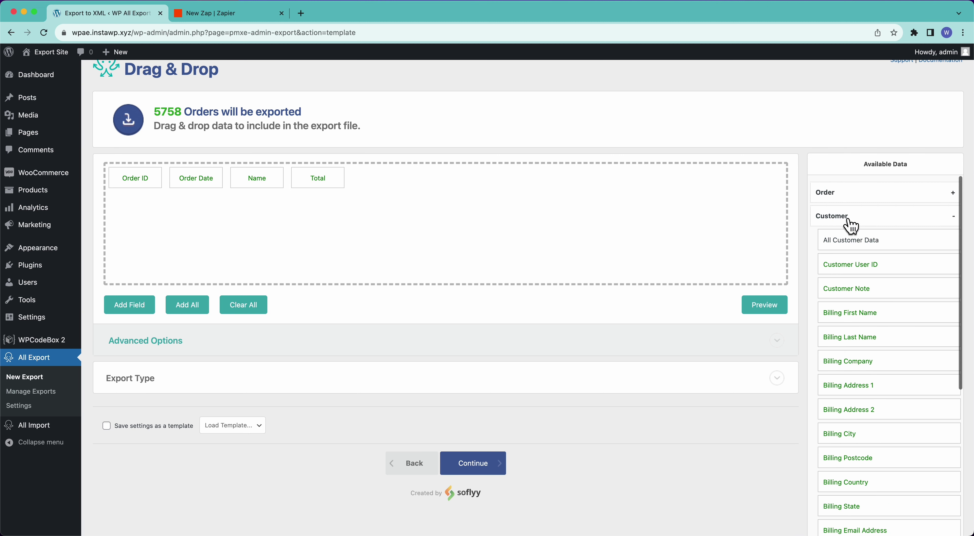
click(849, 226)
- Expand the Items group of available data and look through its product and item fields
click(850, 237)
scroll(850, 311, down, 1)
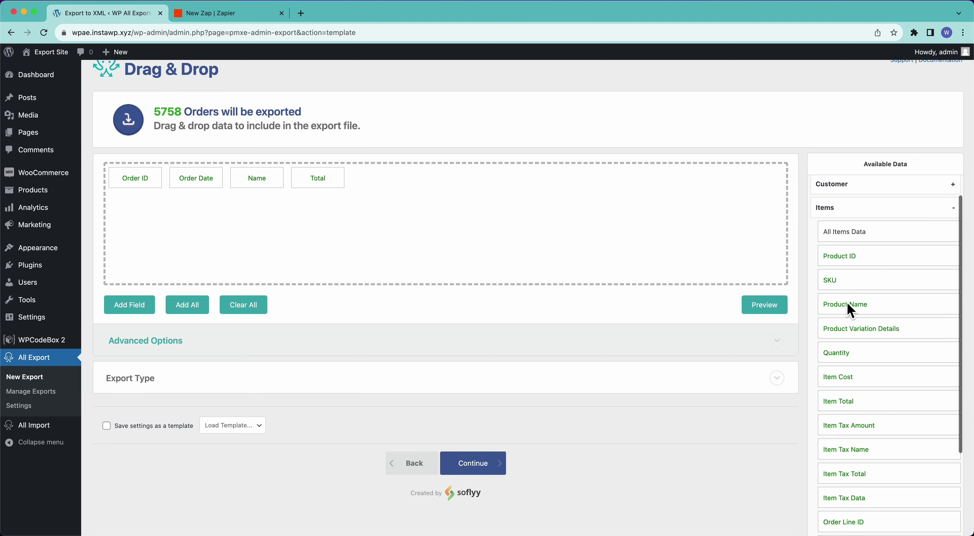
scroll(849, 311, down, 4)
scroll(849, 301, up, 3)
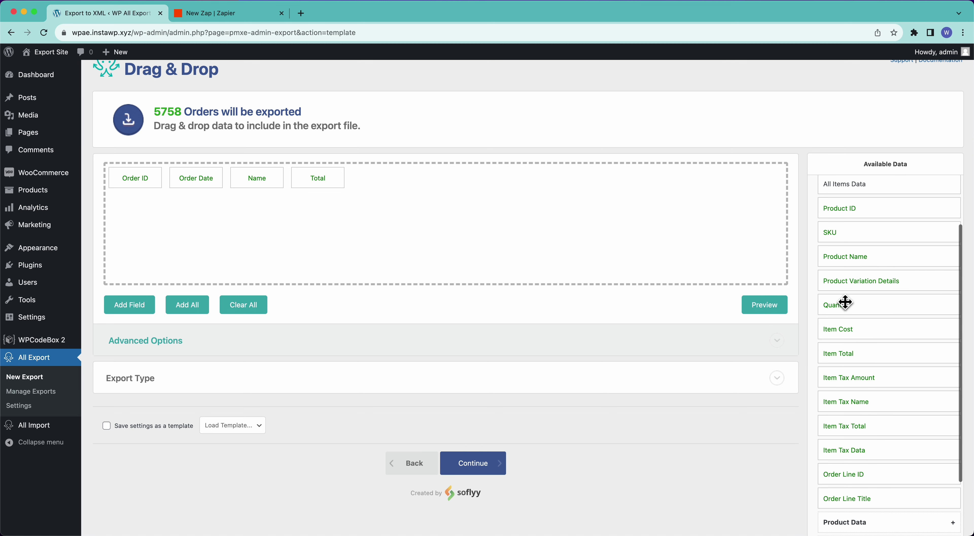
scroll(845, 301, up, 2)
scroll(844, 301, down, 5)
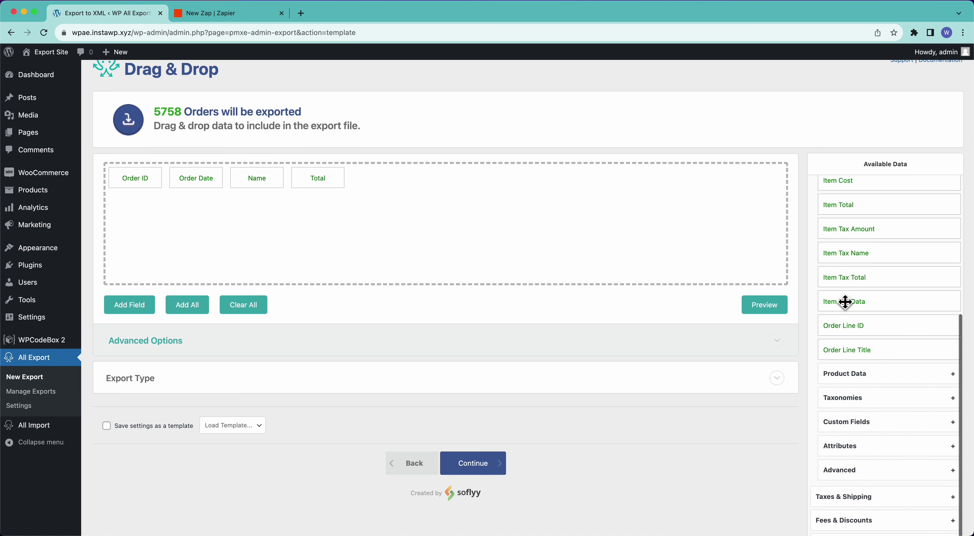
- Expand and examine the Product Data, Taxonomies, Custom Fields, Attributes and Advanced groups under Items
click(849, 374)
scroll(849, 382, down, 5)
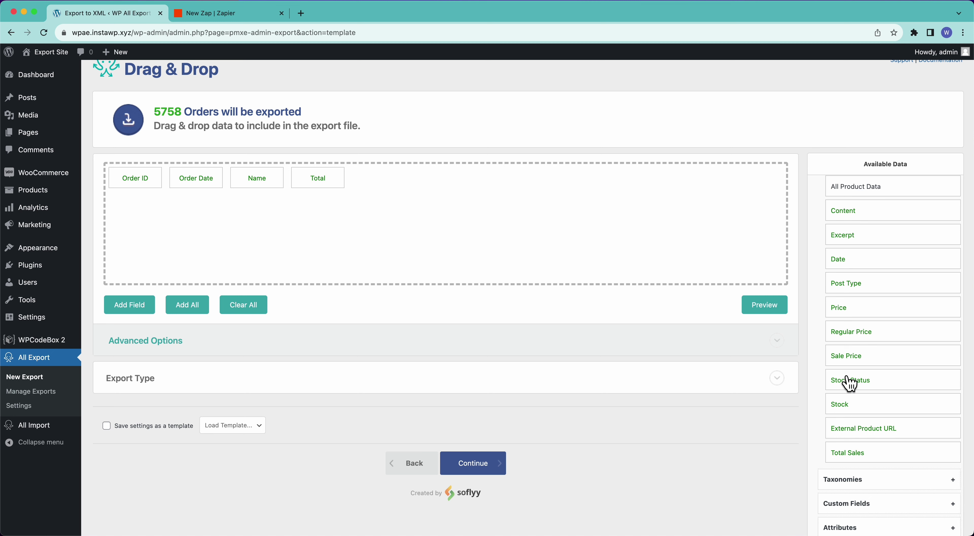
scroll(849, 383, down, 4)
click(849, 382)
scroll(849, 383, down, 4)
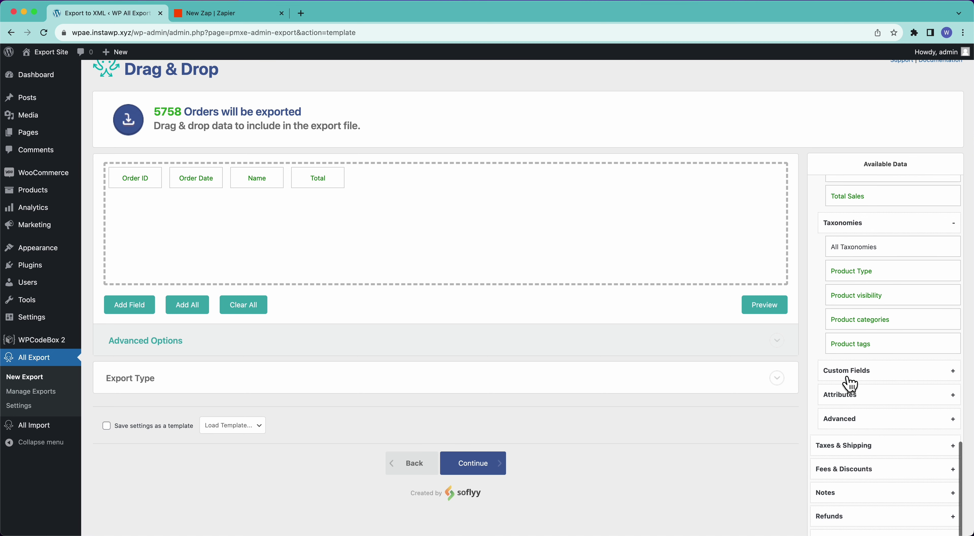
click(849, 378)
scroll(848, 373, down, 3)
click(852, 401)
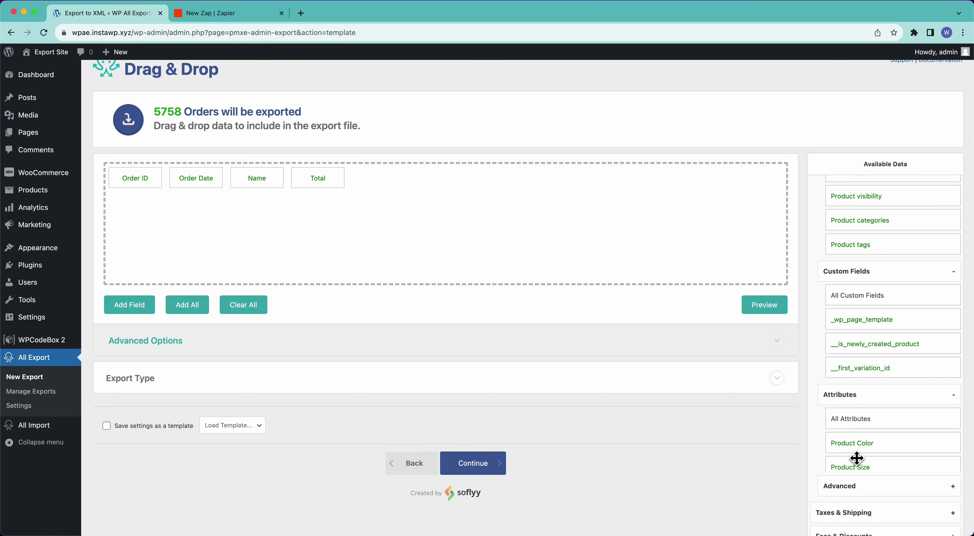
click(857, 494)
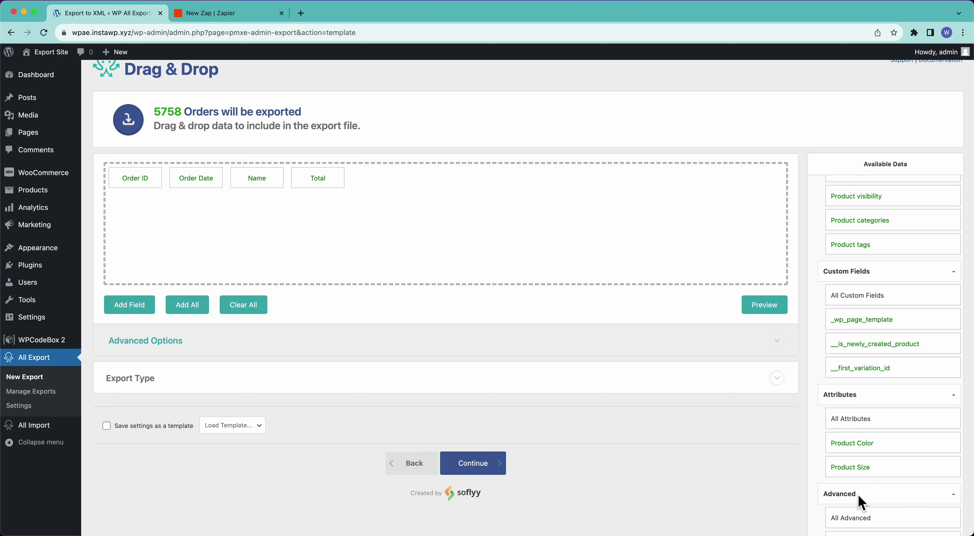
scroll(858, 493, down, 5)
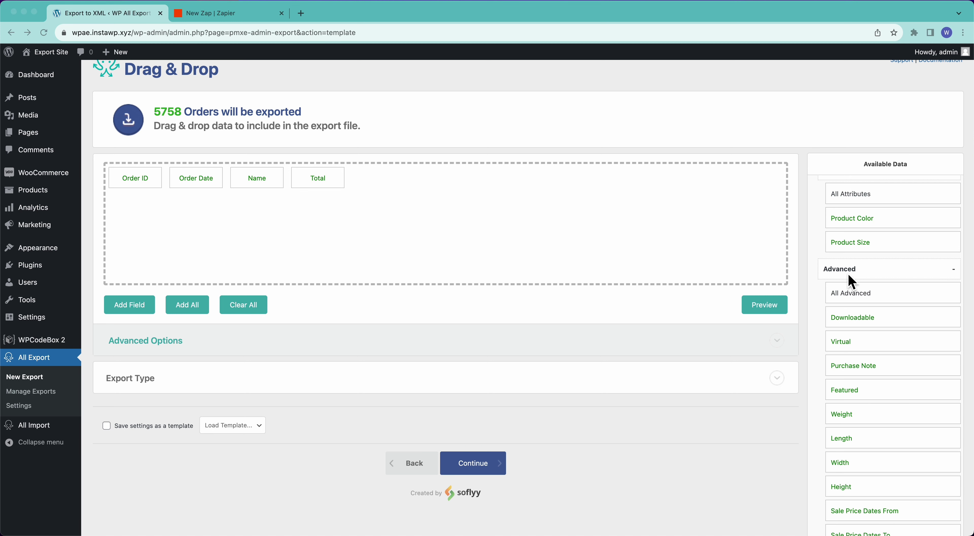
- Collapse the Items group of available data, then look through the Taxes & Shipping and Fees & Discounts groups
scroll(849, 275, up, 15)
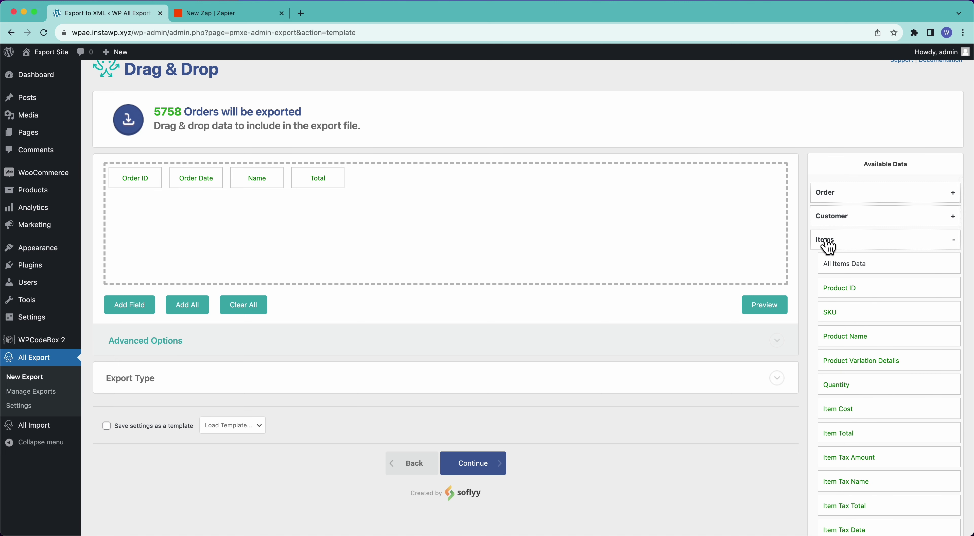
click(828, 246)
click(847, 267)
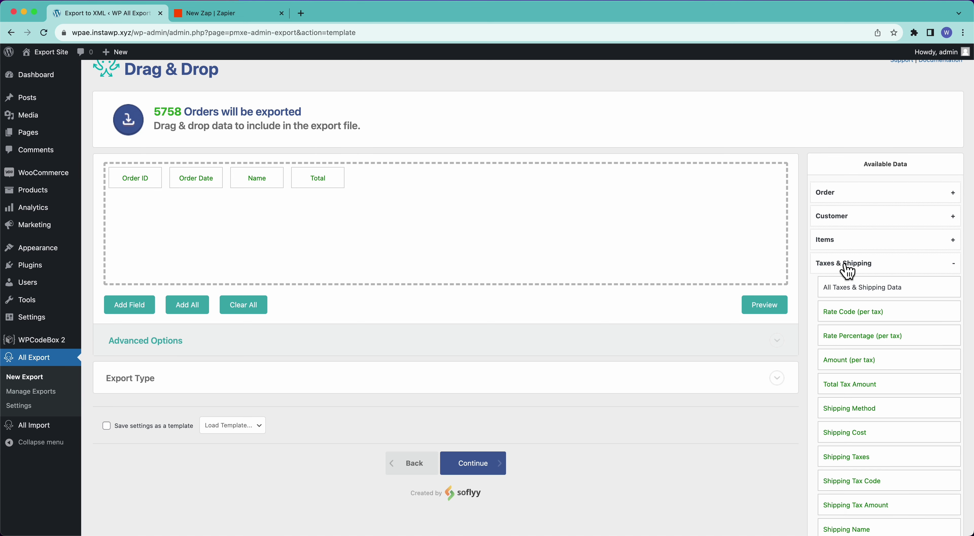
scroll(834, 344, down, 5)
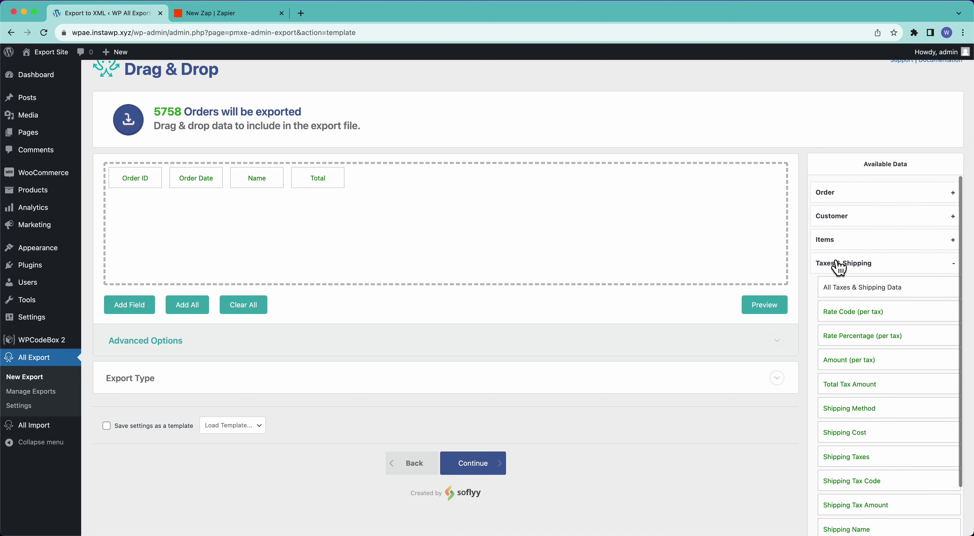
click(842, 264)
click(846, 287)
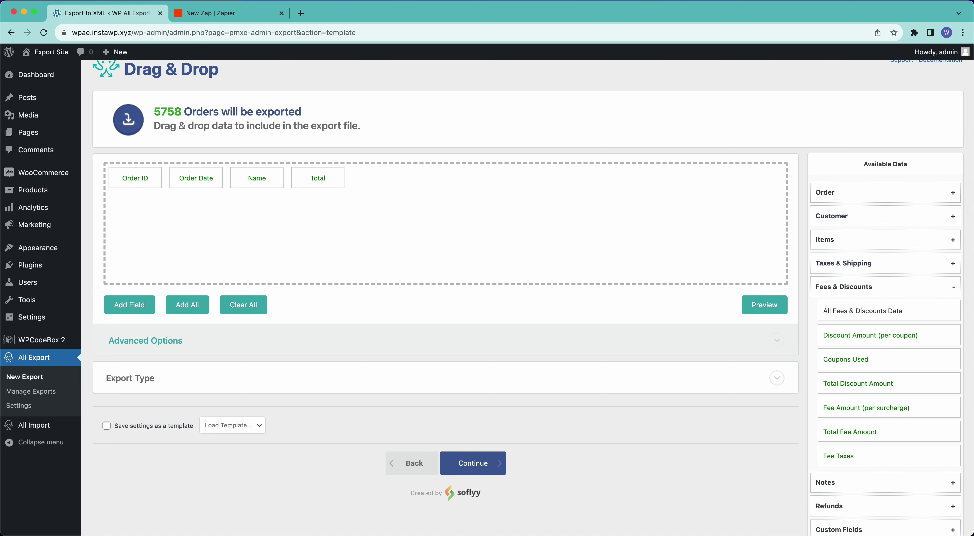
click(832, 288)
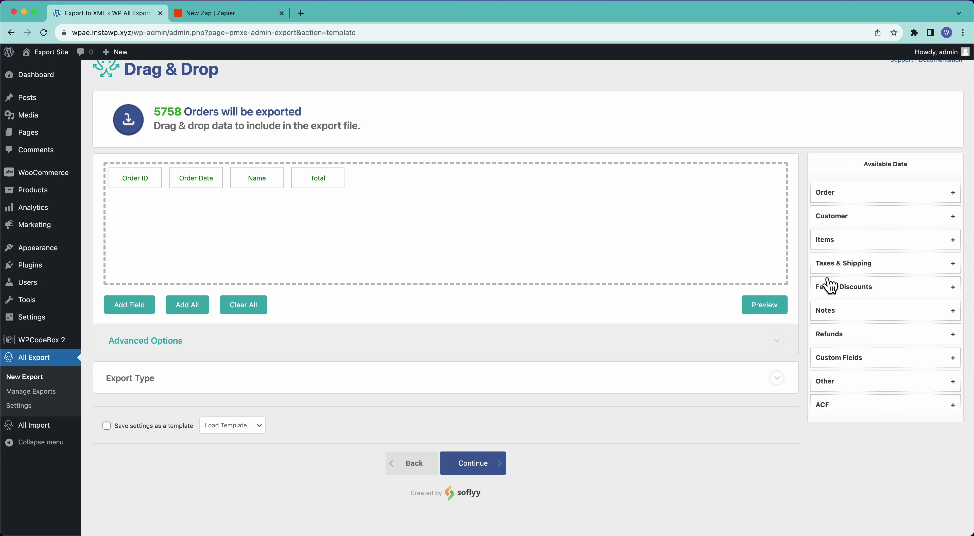
- Add Product Name from the Items group to the export columns after Total
click(837, 247)
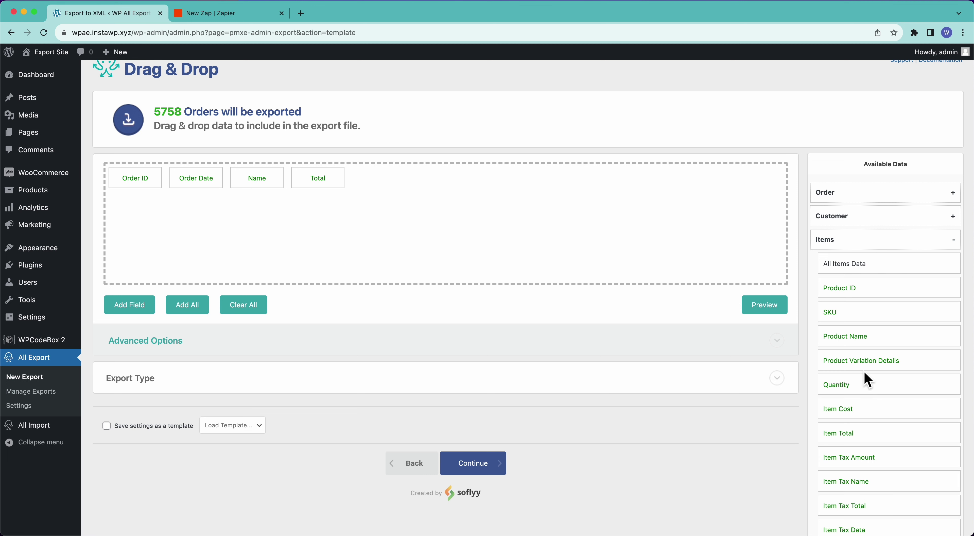
drag(858, 344, 637, 241)
scroll(886, 430, down, 1)
scroll(885, 430, down, 9)
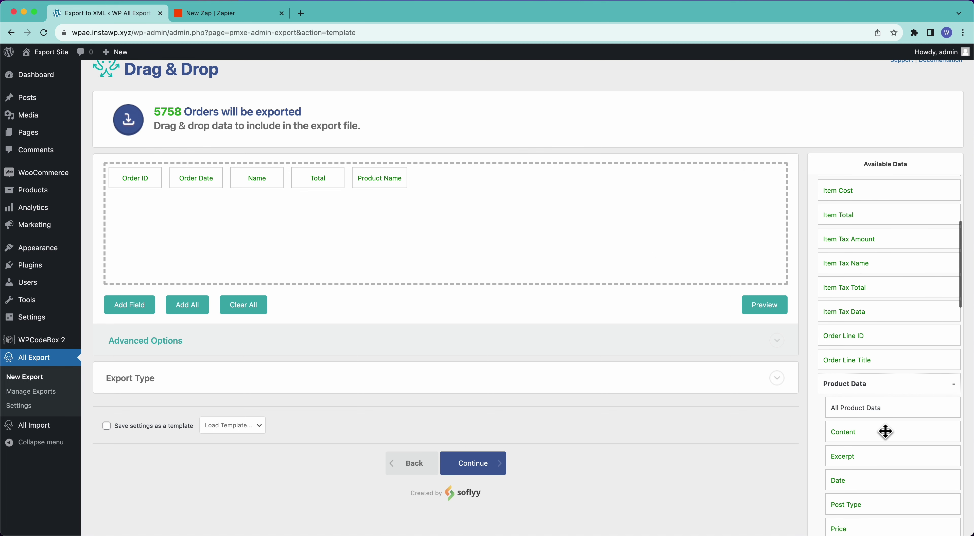
scroll(886, 431, down, 4)
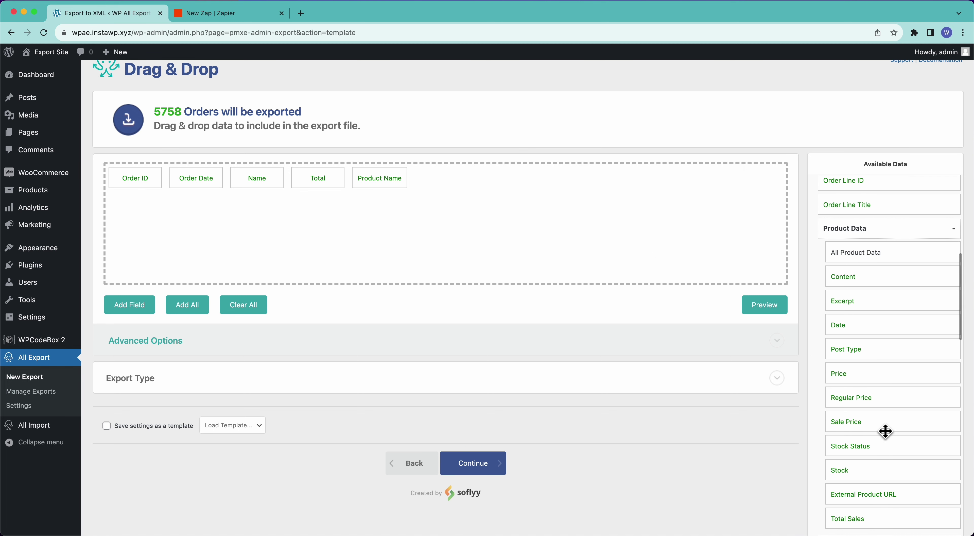
- Add an Item Cost column as a new export field, found by searching for "cost", and preview the orders
click(133, 309)
click(326, 191)
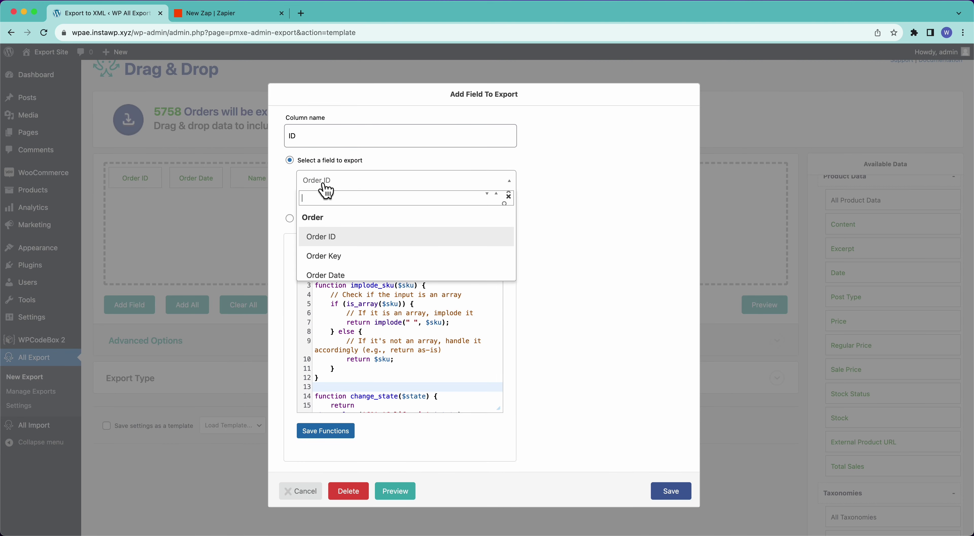
text(cost)
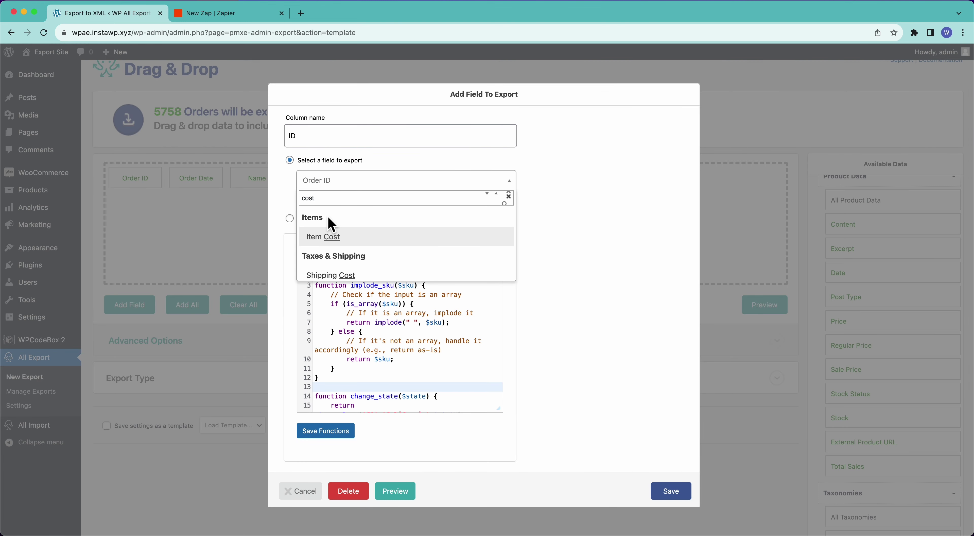
click(326, 232)
click(670, 491)
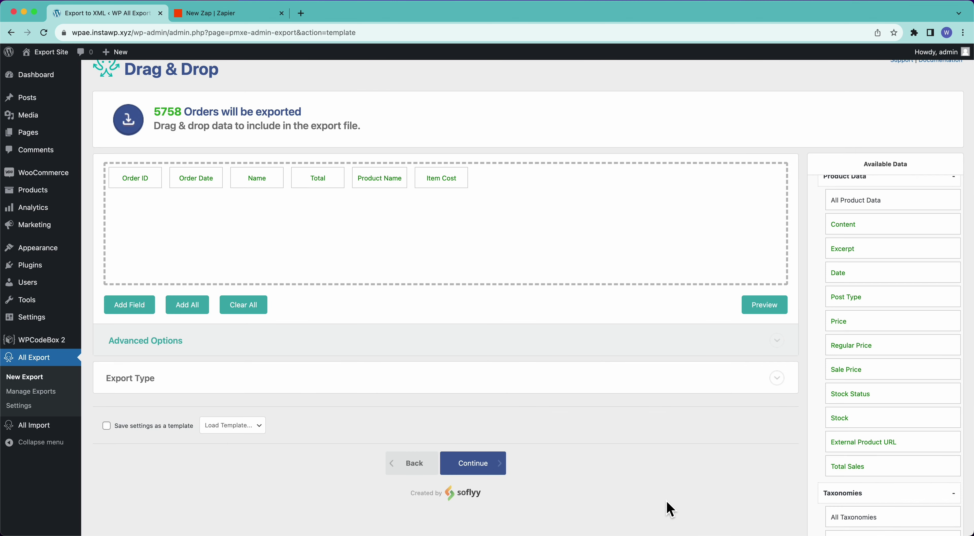
click(758, 308)
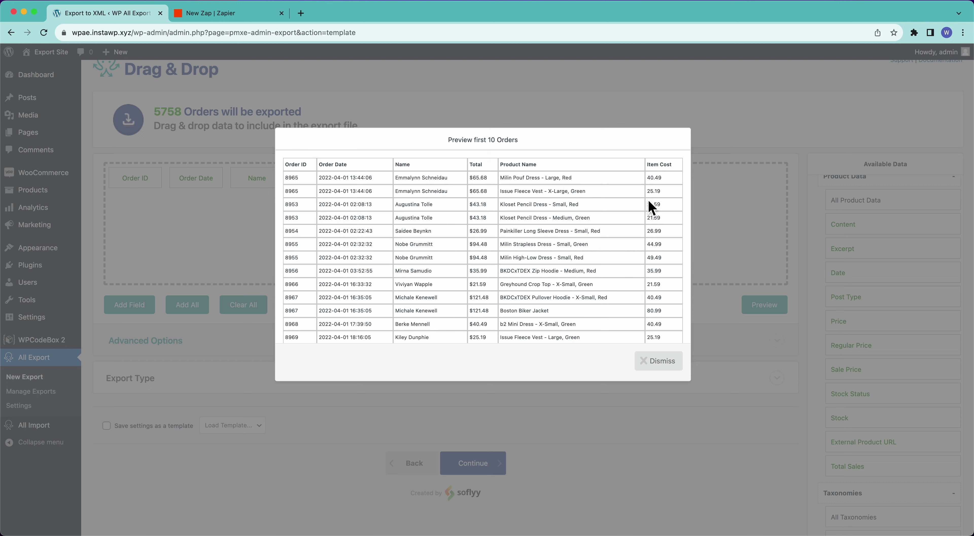
click(670, 369)
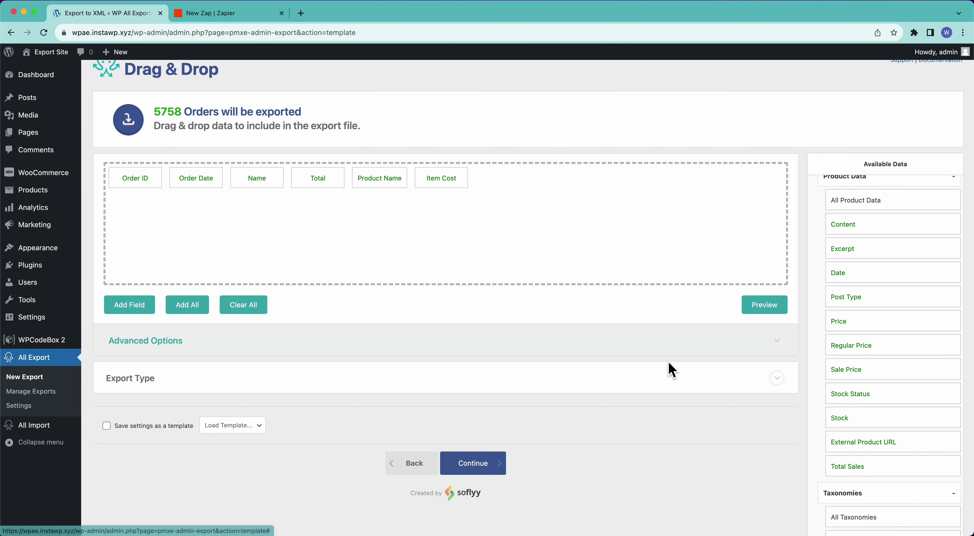
- Turn off Fill in empty columns in the template's advanced options and preview the orders
click(149, 346)
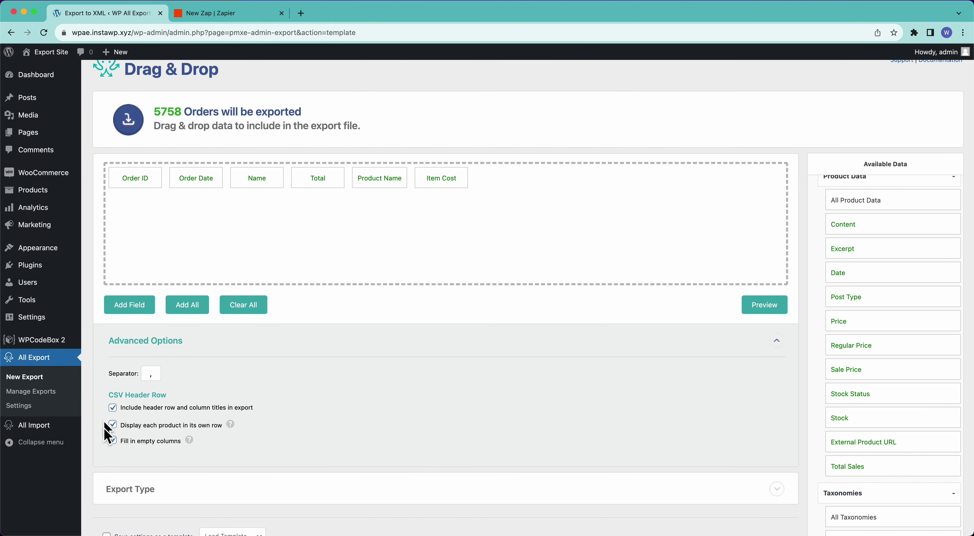
click(143, 442)
click(766, 305)
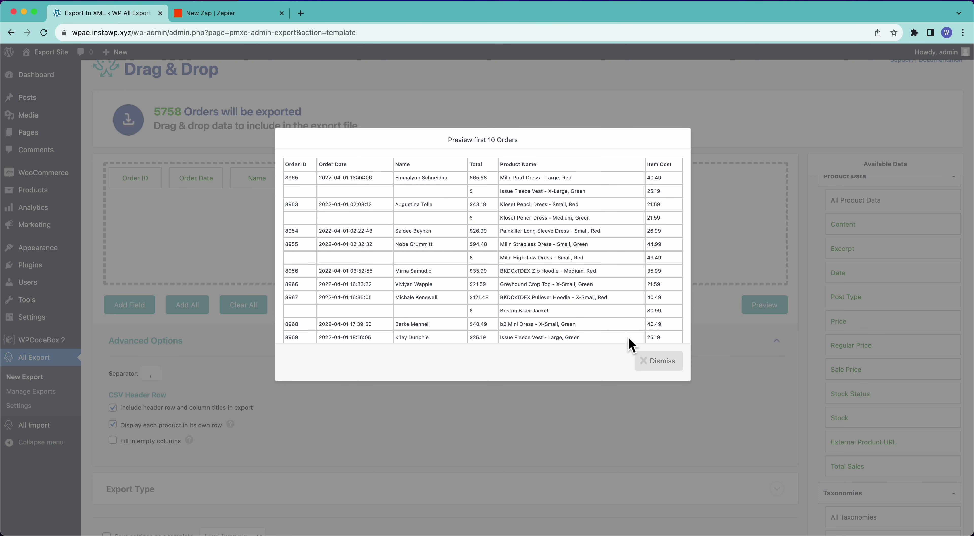
click(639, 364)
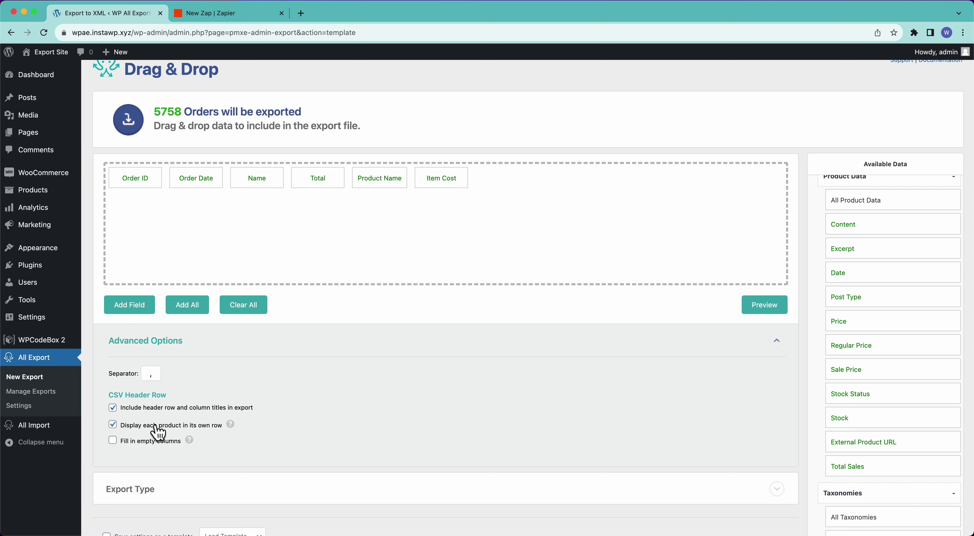
- Turn off Display each product in its own row and preview the orders
click(179, 433)
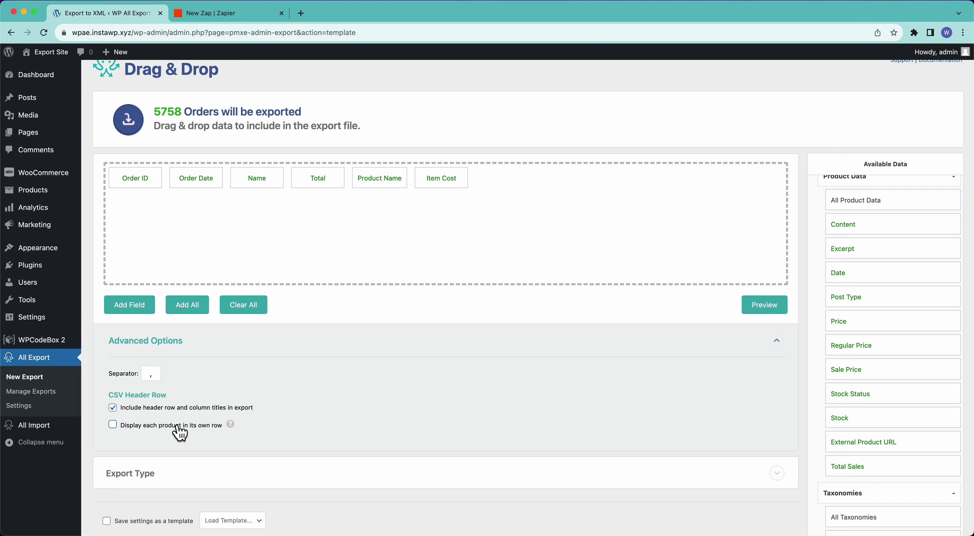
click(753, 305)
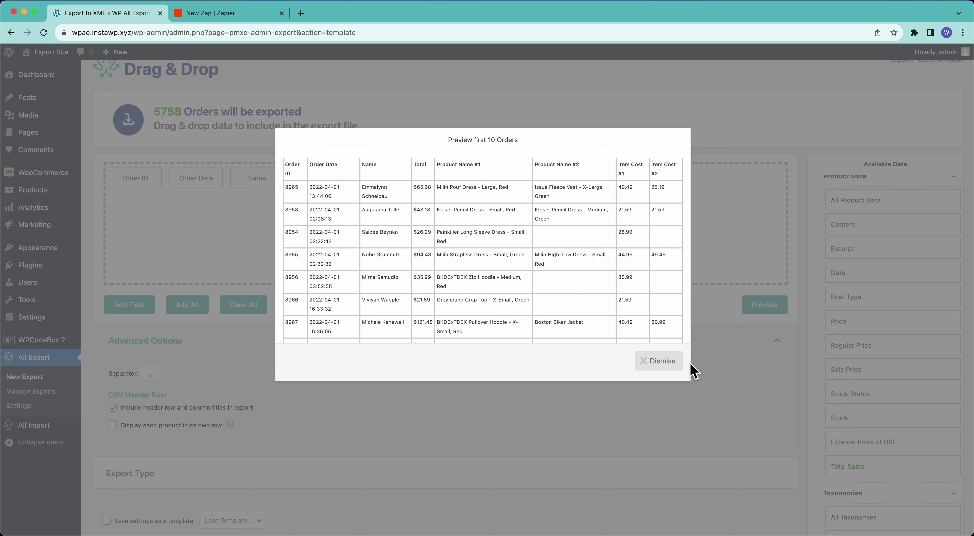
click(669, 365)
- Re-enable Display each product in its own row and Fill in empty columns
click(112, 425)
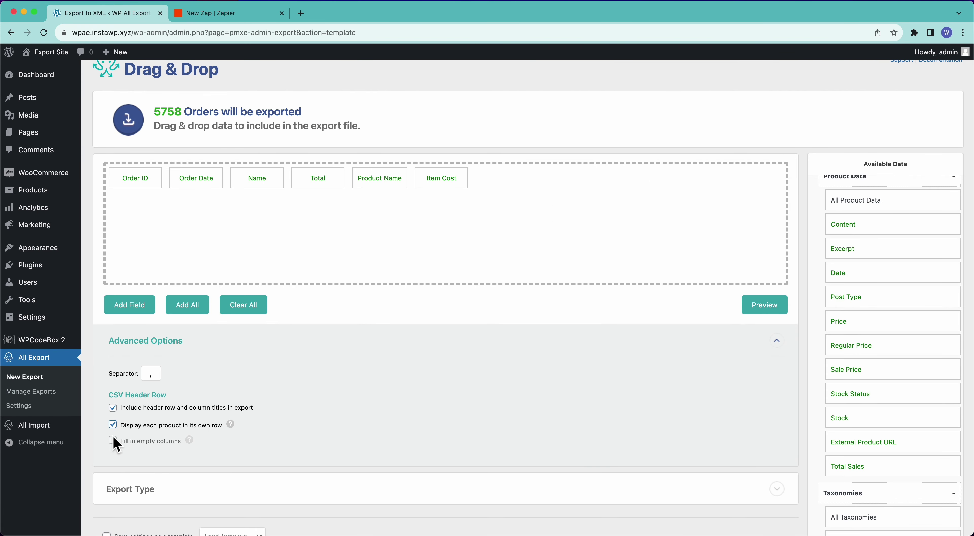
click(112, 440)
- Examine the spreadsheet file formats and the Feed option under the export type, keeping Spreadsheet with CSV File
scroll(607, 342, down, 4)
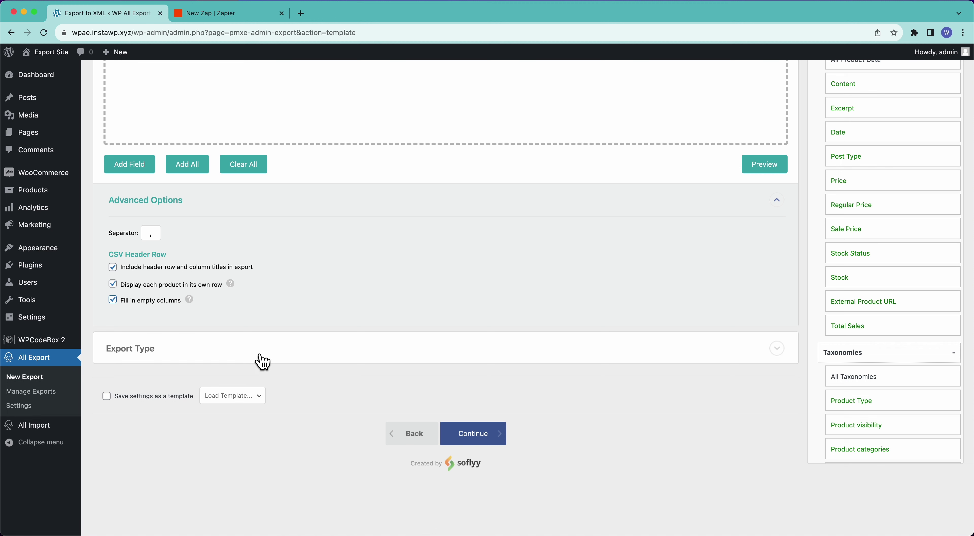
click(262, 361)
scroll(261, 359, down, 3)
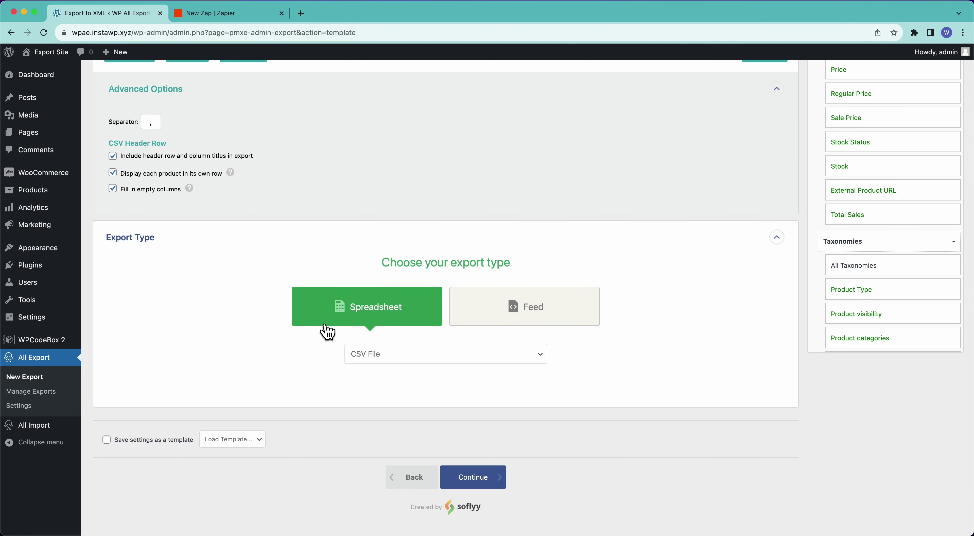
click(459, 354)
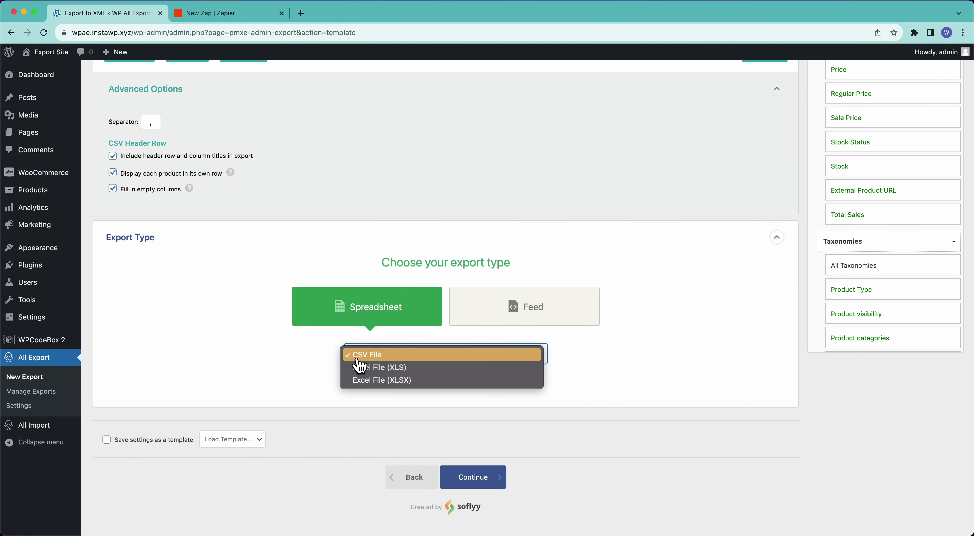
click(486, 318)
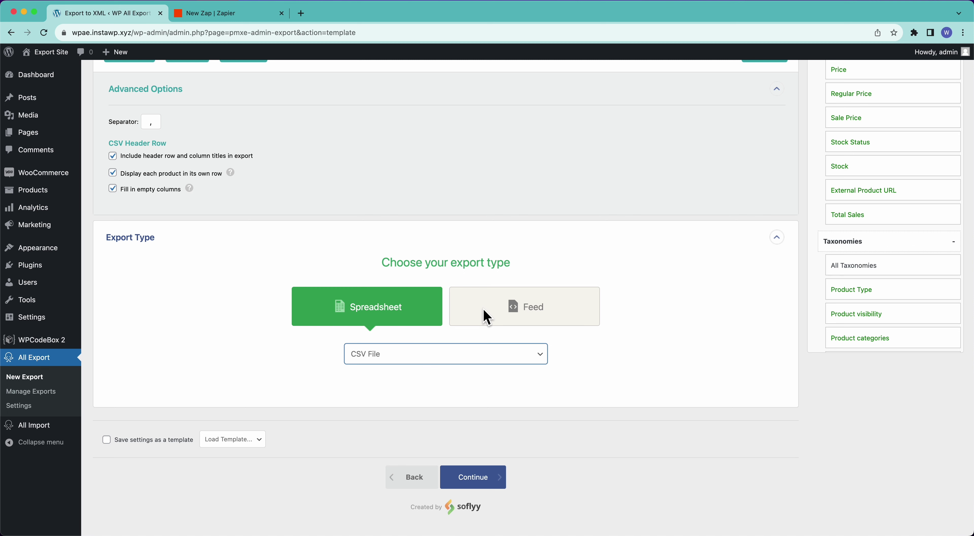
click(486, 318)
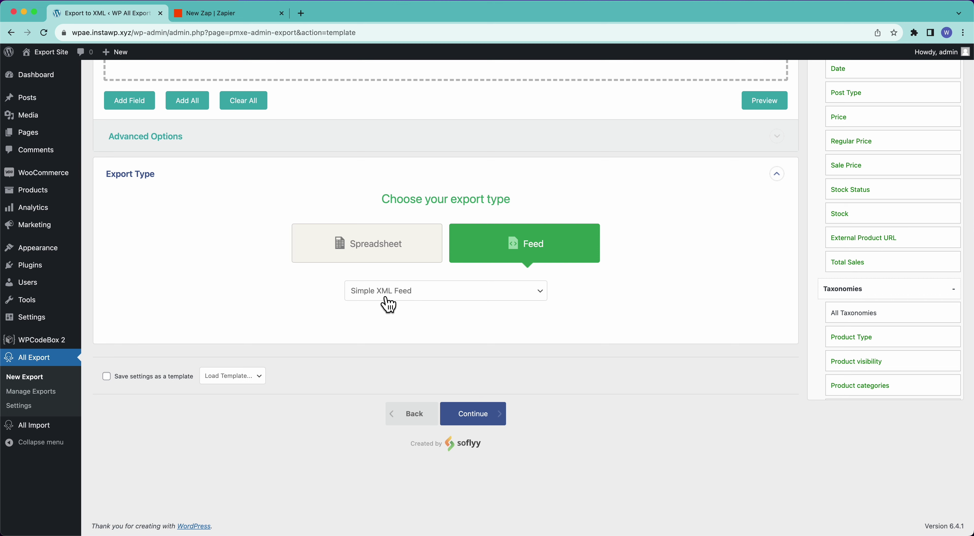
click(374, 254)
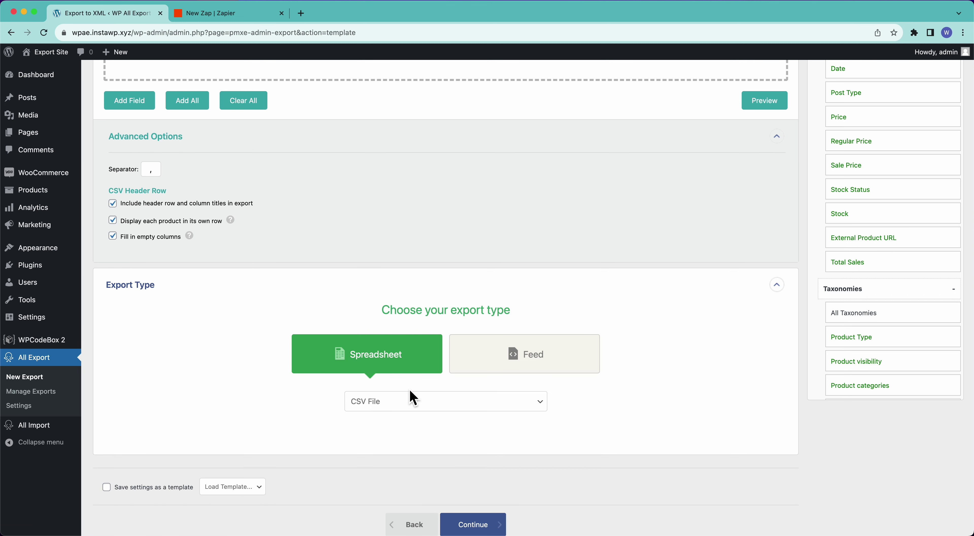
- Continue to the export settings and expand the scheduling options
scroll(413, 397, down, 3)
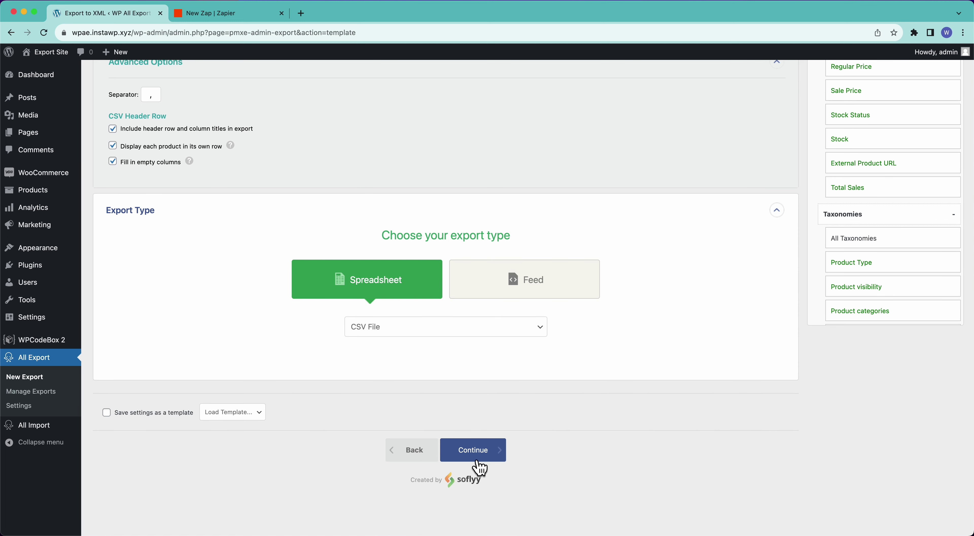
click(478, 461)
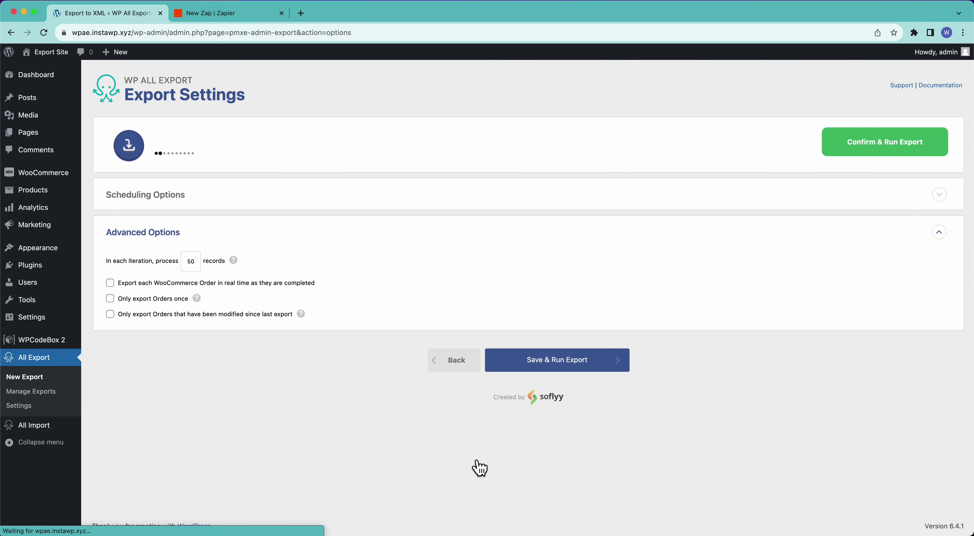
click(158, 196)
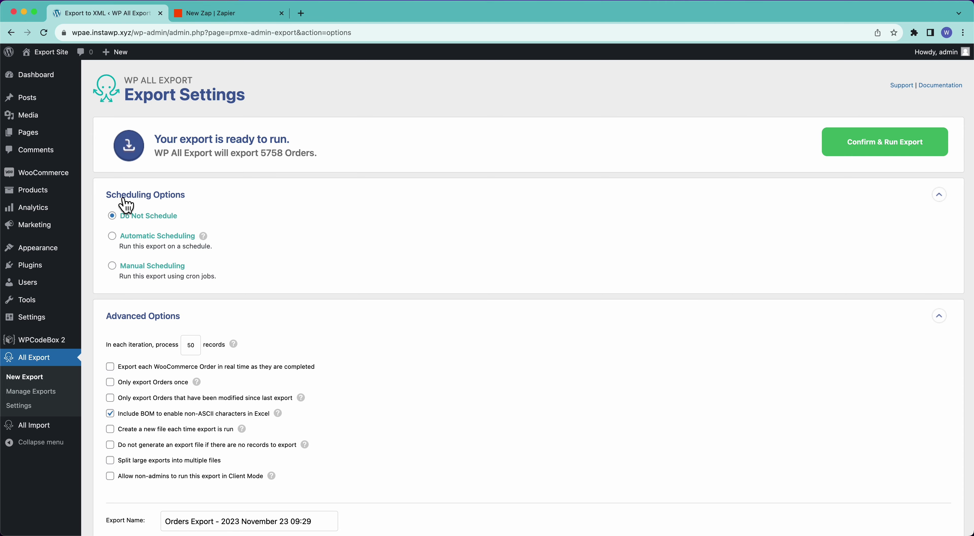
- Set up automatic scheduling every week on Mon, Wed, Thu and Sun at 12:00am
click(113, 237)
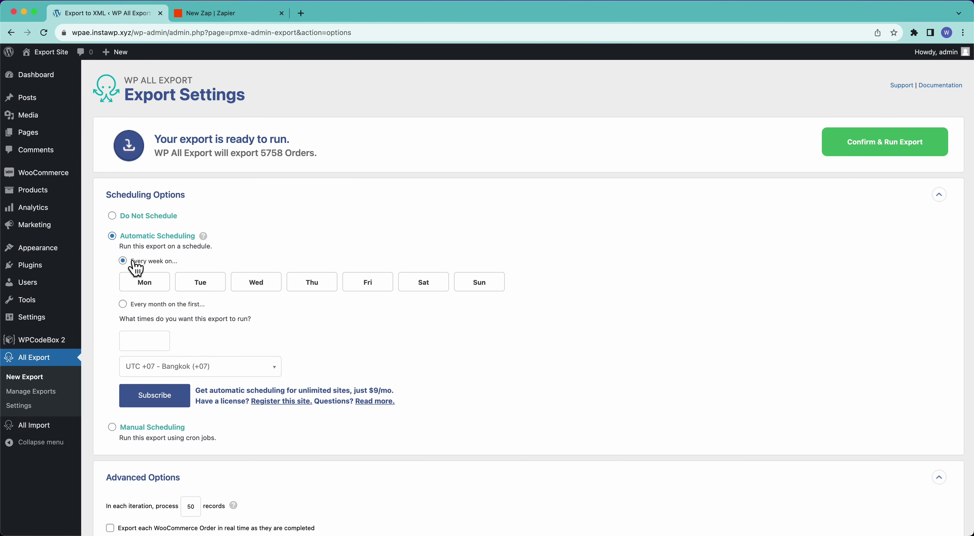
click(145, 282)
click(135, 339)
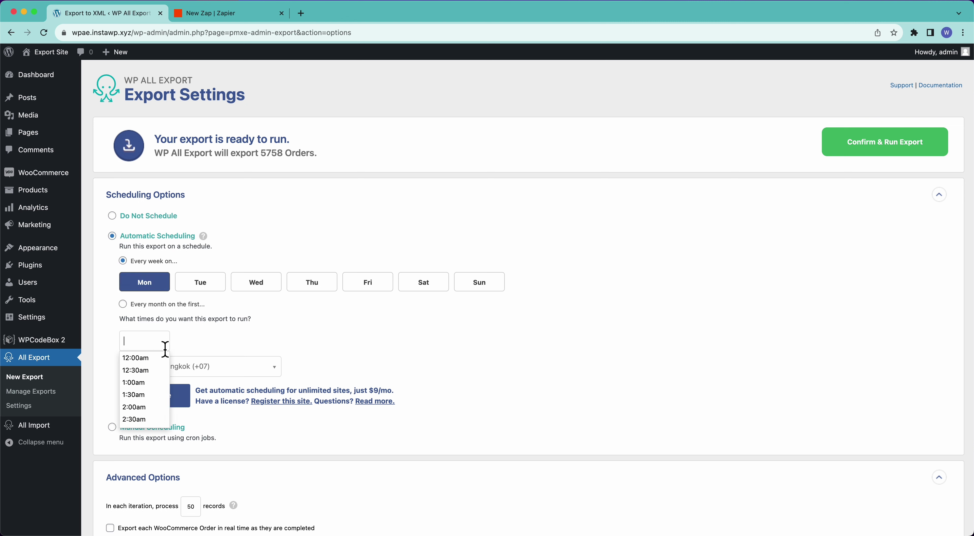
click(151, 361)
click(479, 288)
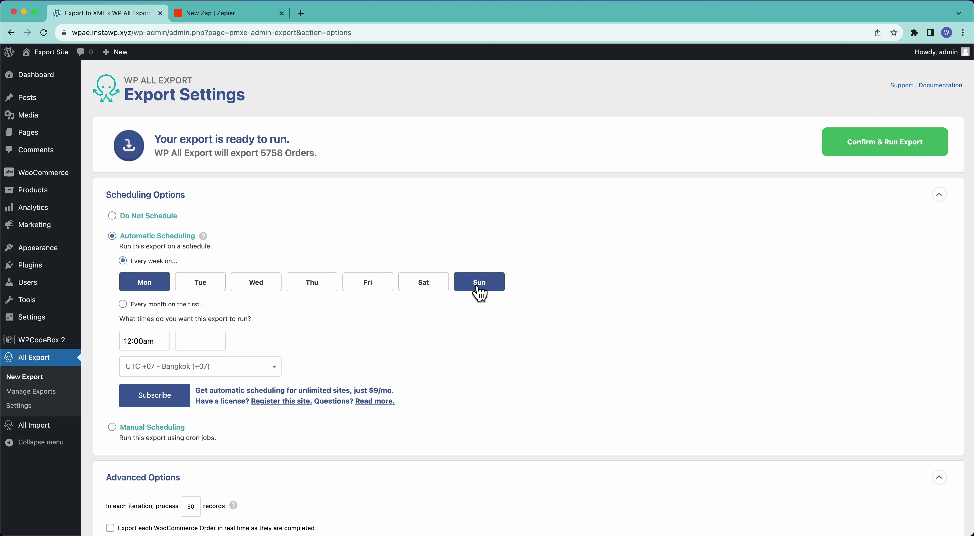
click(313, 285)
click(255, 289)
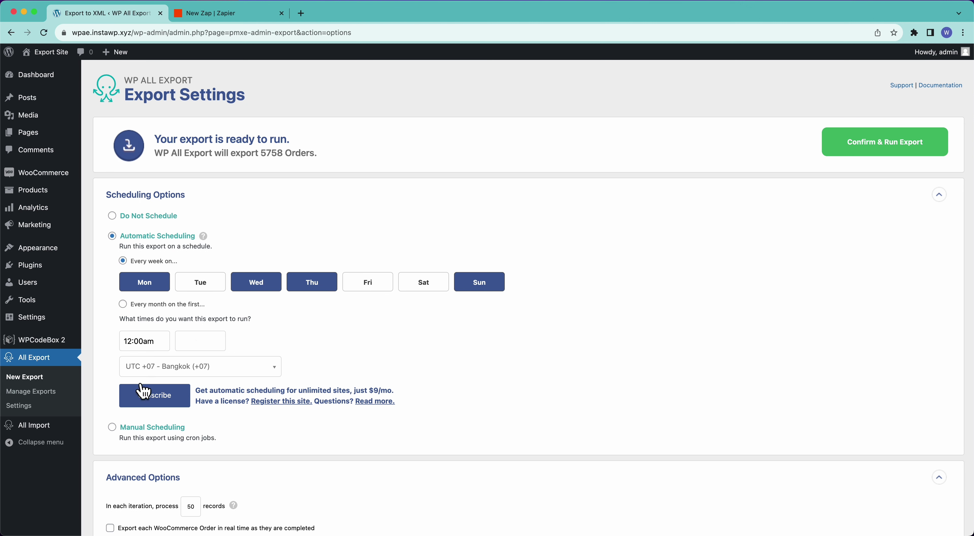
- Switch the export to Manual Scheduling and highlight its trigger and processing URLs
click(147, 427)
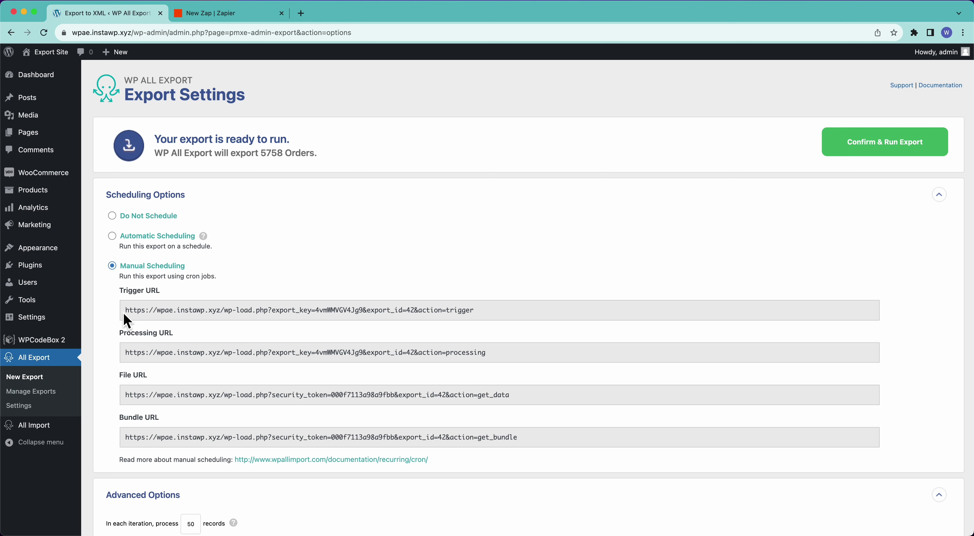
drag(124, 315, 484, 313)
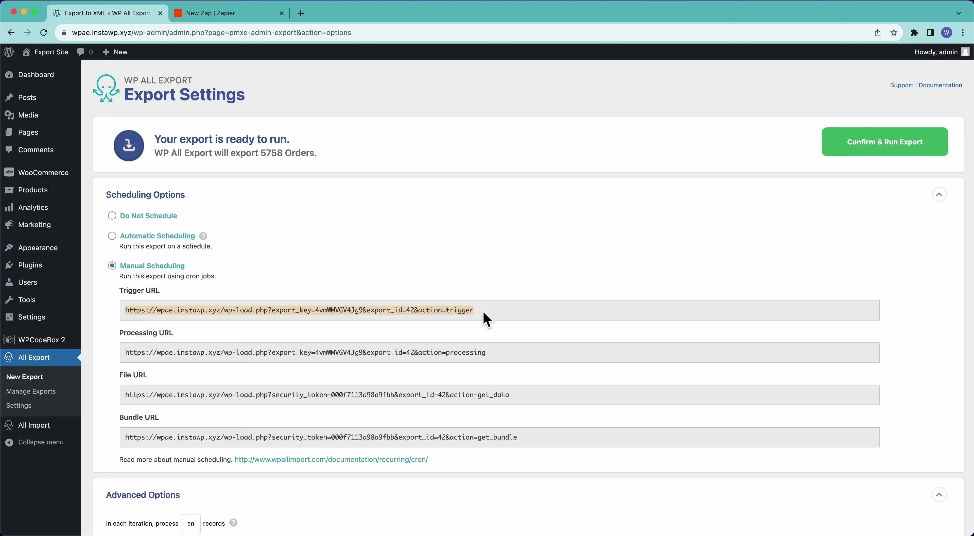
drag(125, 356, 497, 351)
click(504, 350)
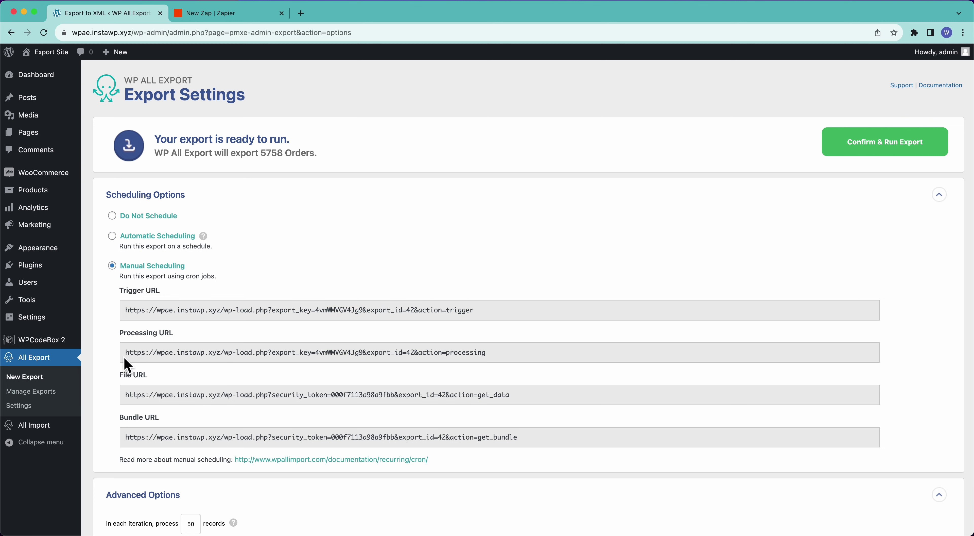
- Highlight the manual schedule's Processing URL and Trigger URL in turn to compare their export key, ID and action parts
drag(126, 354, 526, 359)
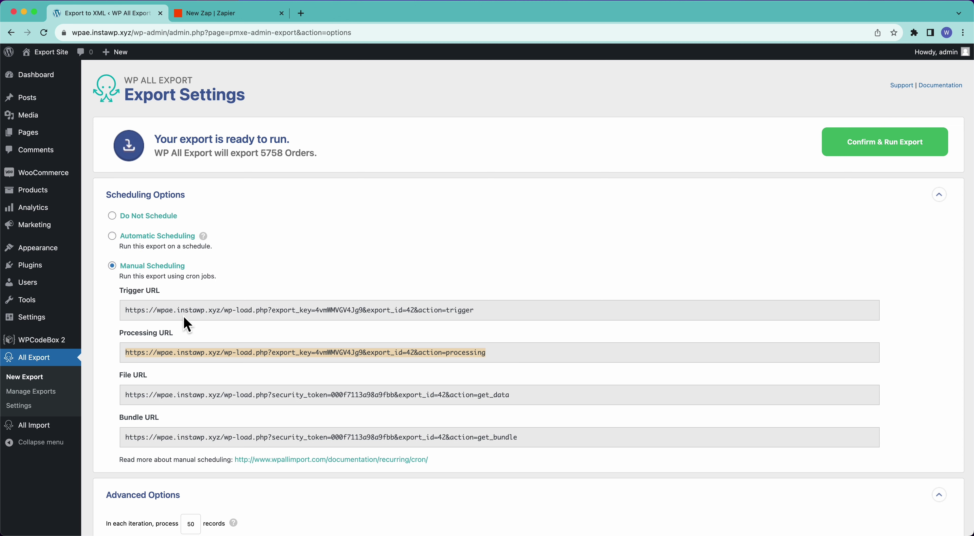
drag(128, 311, 508, 326)
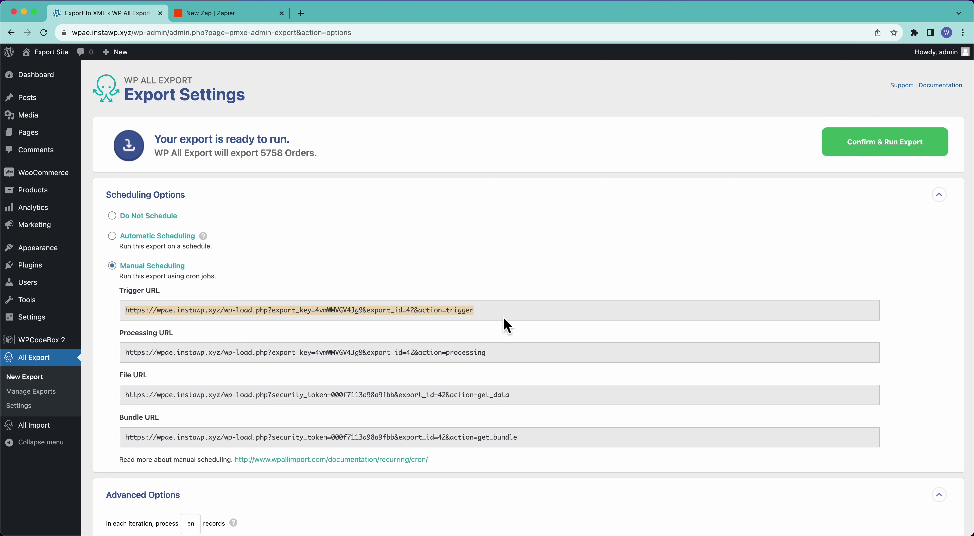
click(504, 317)
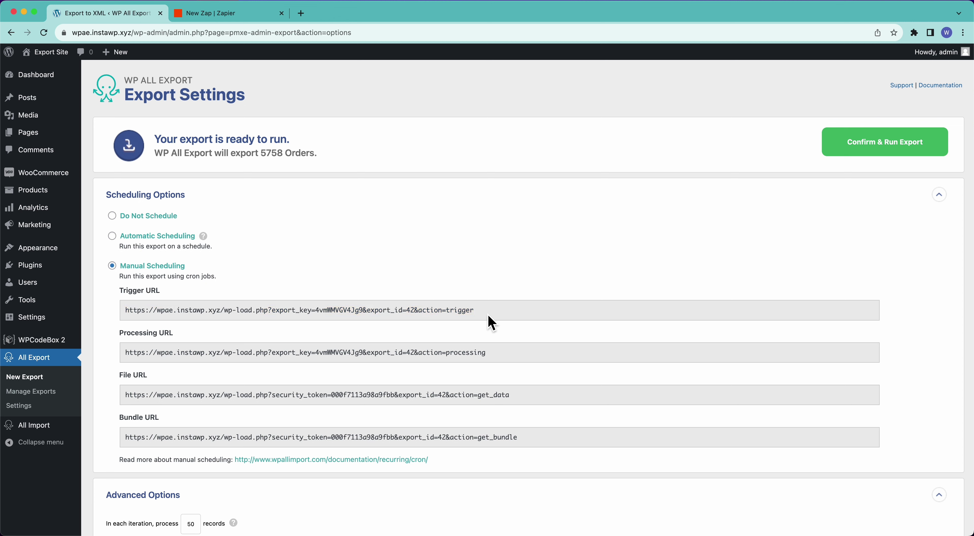
drag(488, 315, 129, 303)
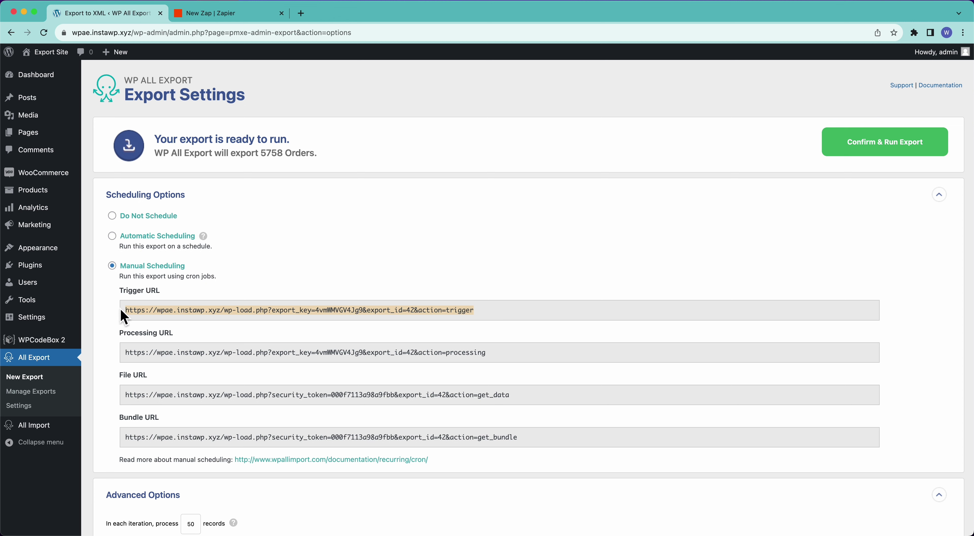
drag(123, 351, 526, 370)
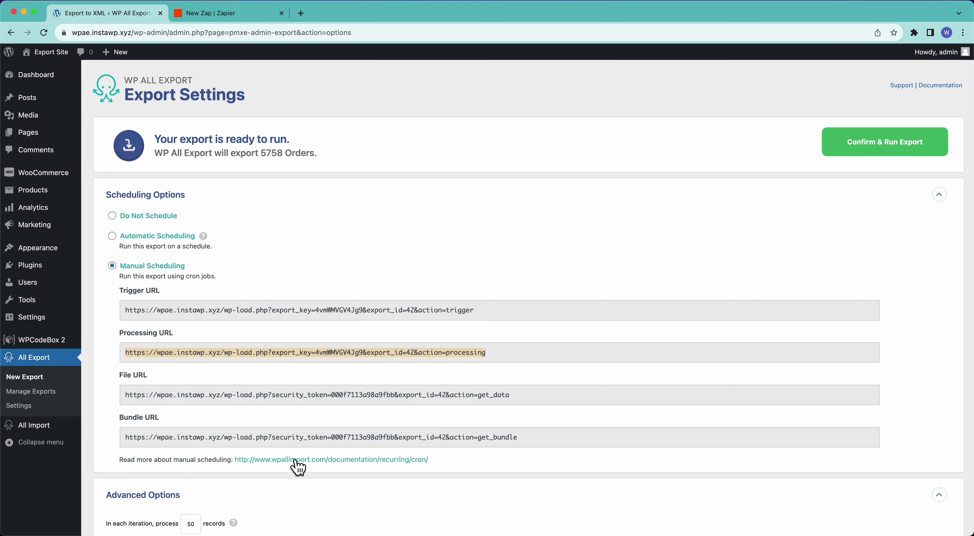
- Set the export to Do Not Schedule and collapse the scheduling options
click(149, 220)
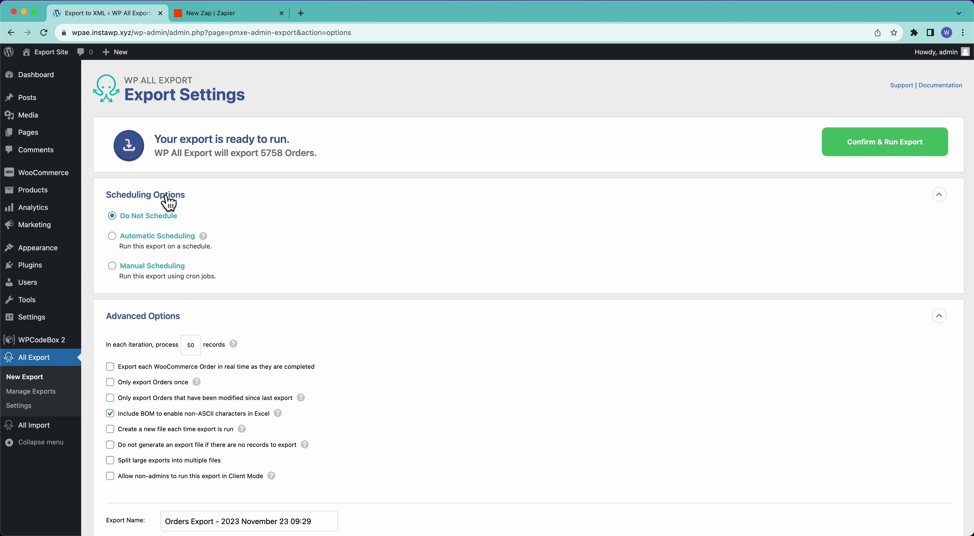
click(351, 202)
scroll(261, 414, down, 1)
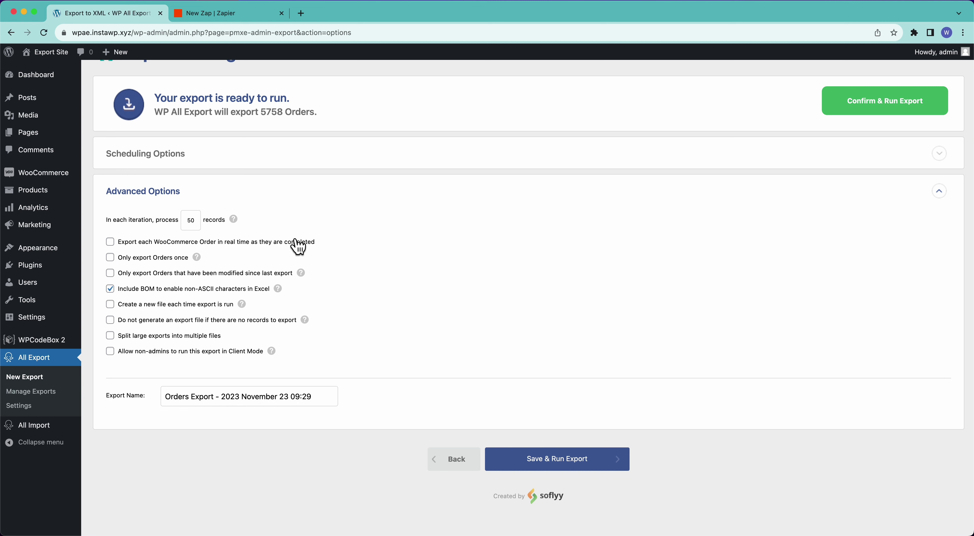
- Enable Only export Orders once and try automatic weekly scheduling on Mon only, ending with Do Not Schedule
click(168, 258)
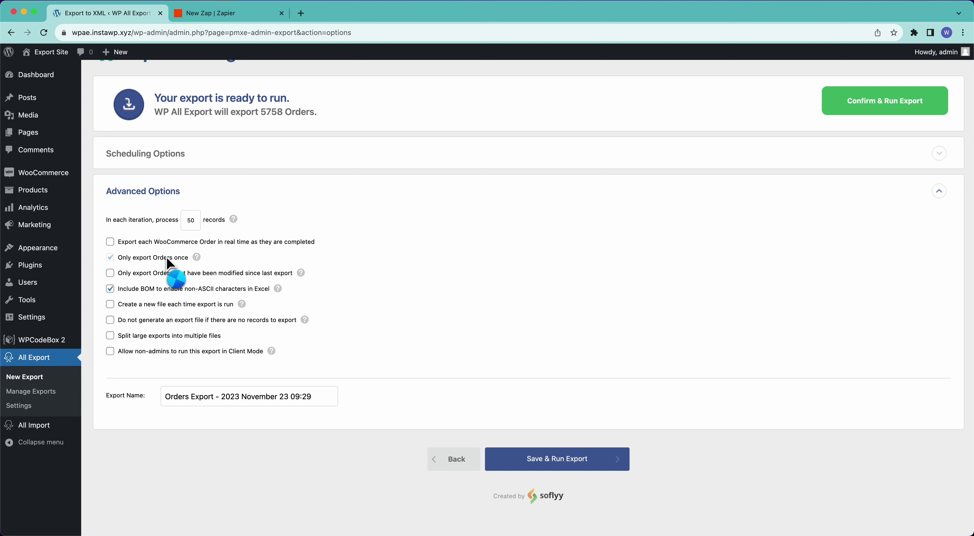
click(140, 153)
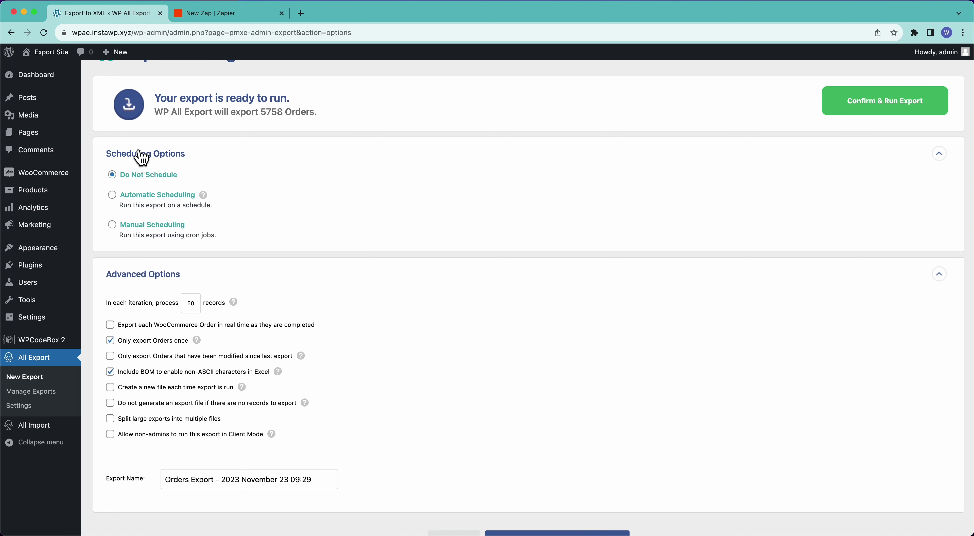
click(120, 196)
click(261, 250)
click(329, 252)
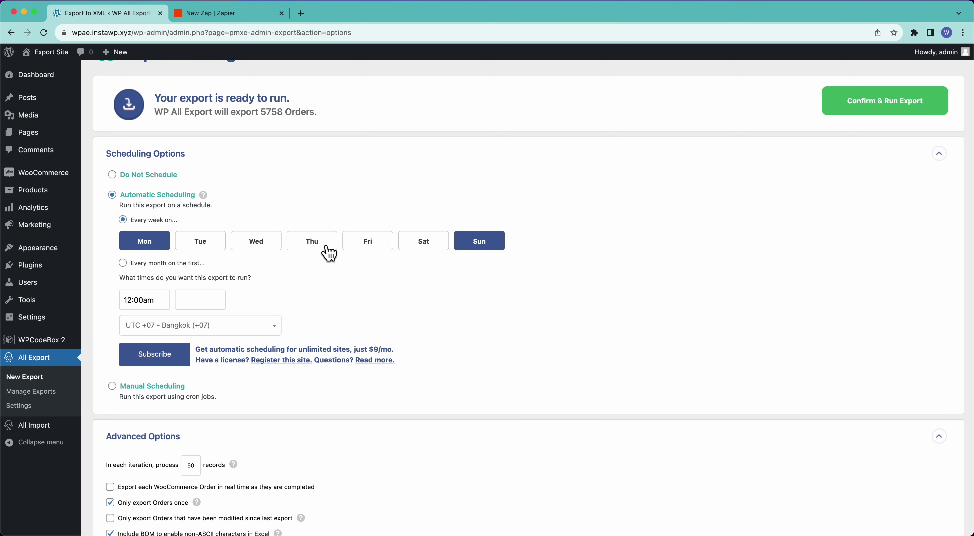
click(489, 243)
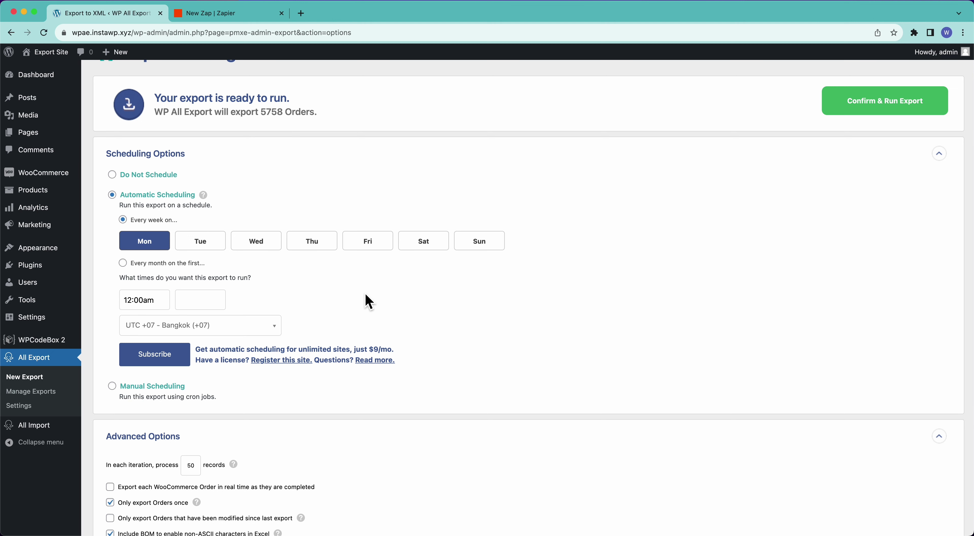
click(139, 176)
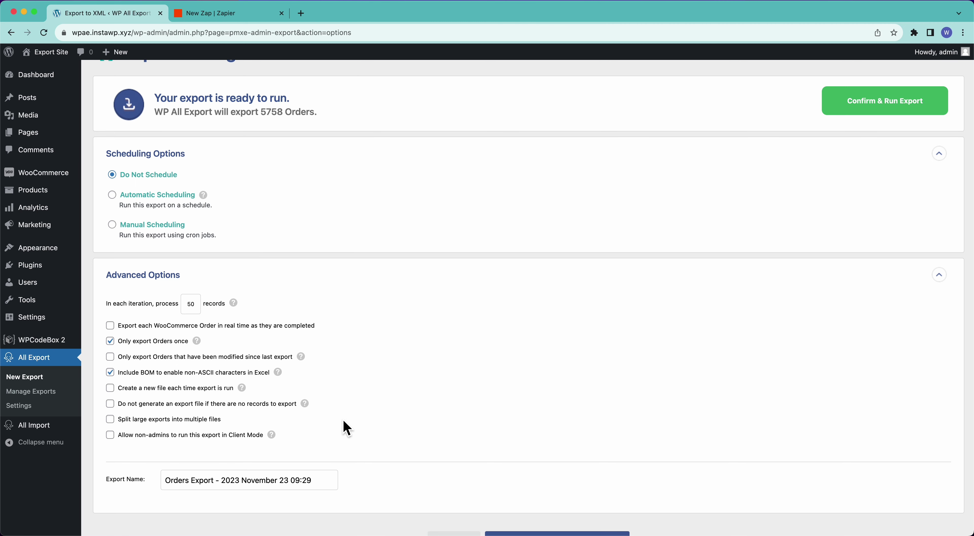
- Review the advanced options and turn off Only export Orders once
scroll(347, 429, down, 1)
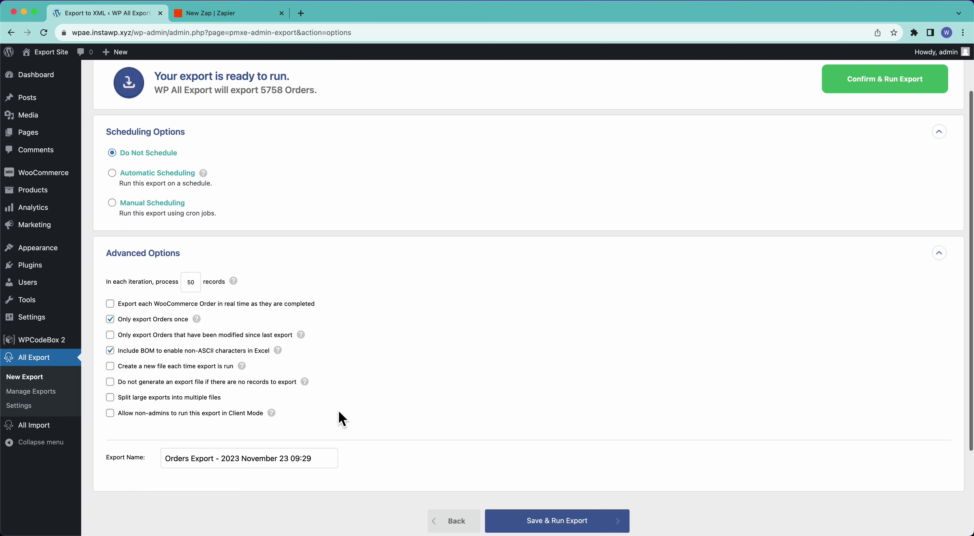
click(174, 422)
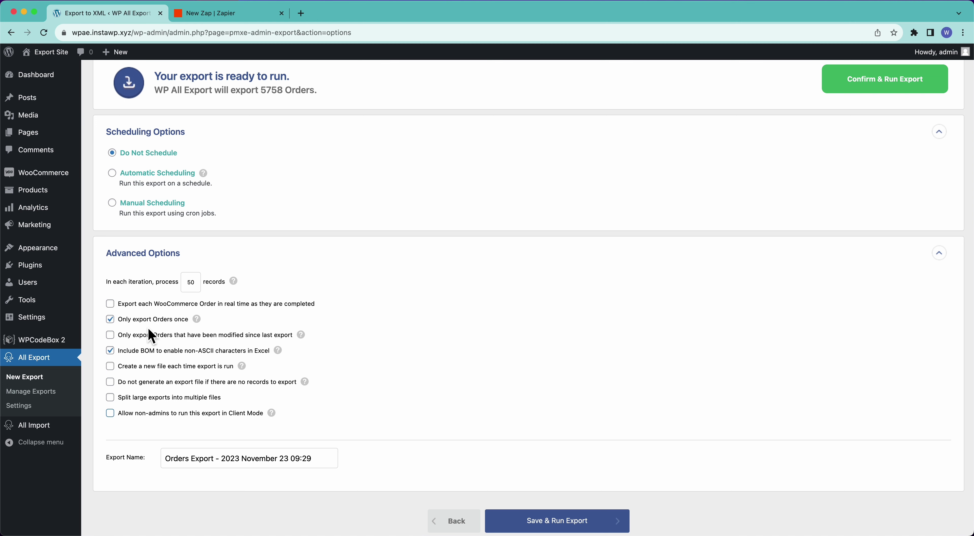
click(150, 320)
- Collapse the advanced and scheduling options, and confirm and run the orders export
click(149, 253)
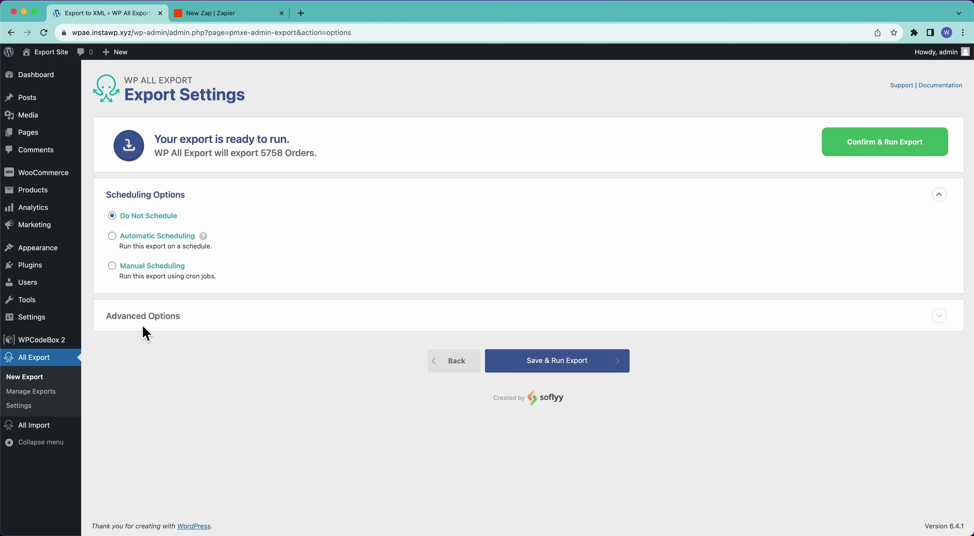
click(146, 317)
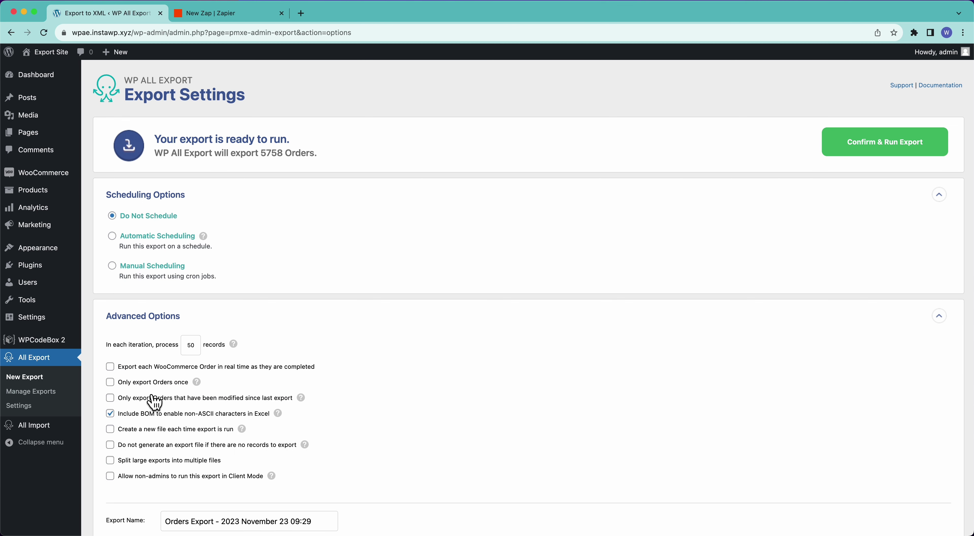
click(143, 319)
click(147, 195)
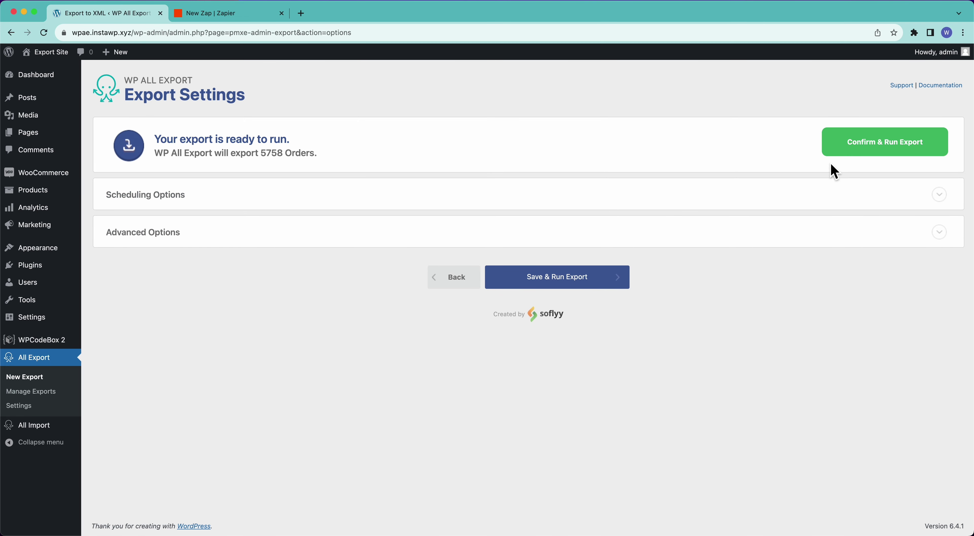
click(837, 155)
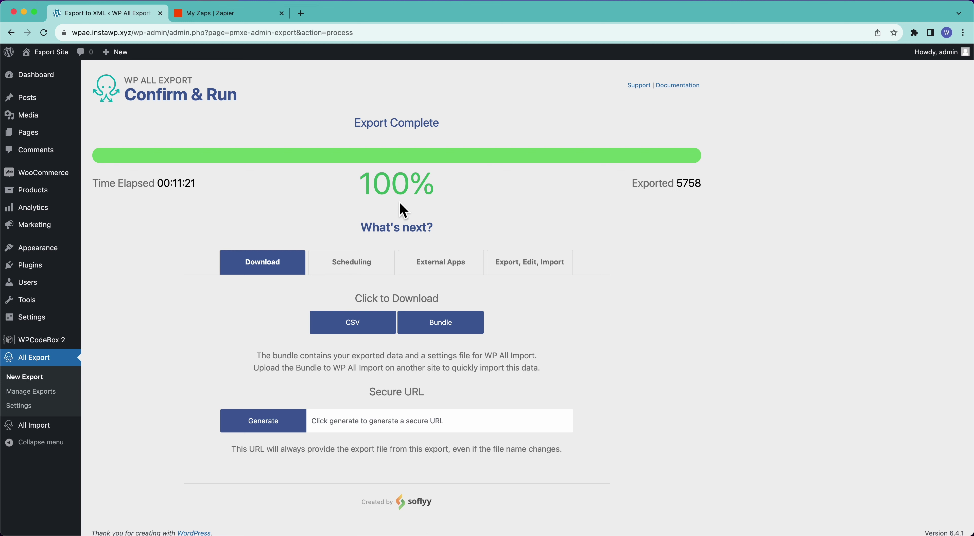
- Switch to Zapier, create a new Zap and choose WP All Export Pro as its trigger app
click(234, 15)
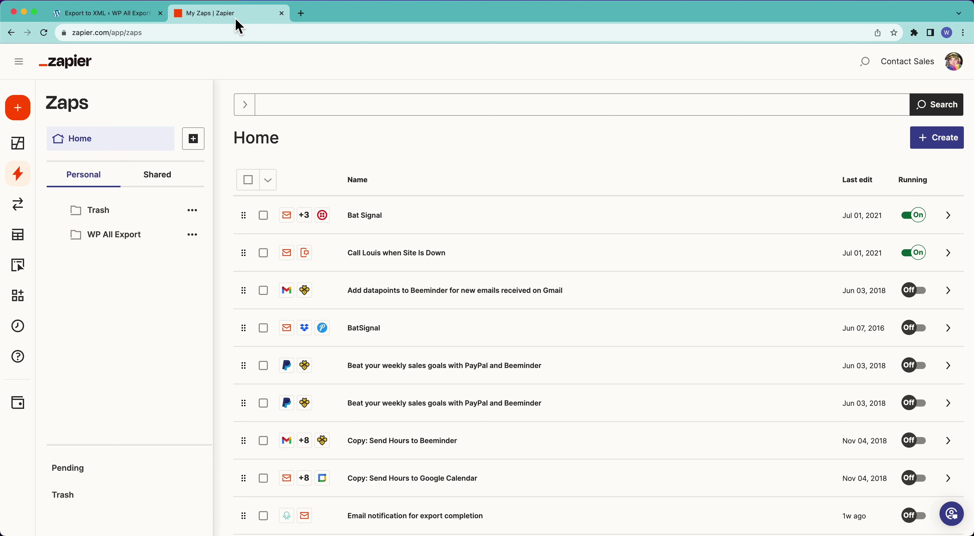
click(38, 118)
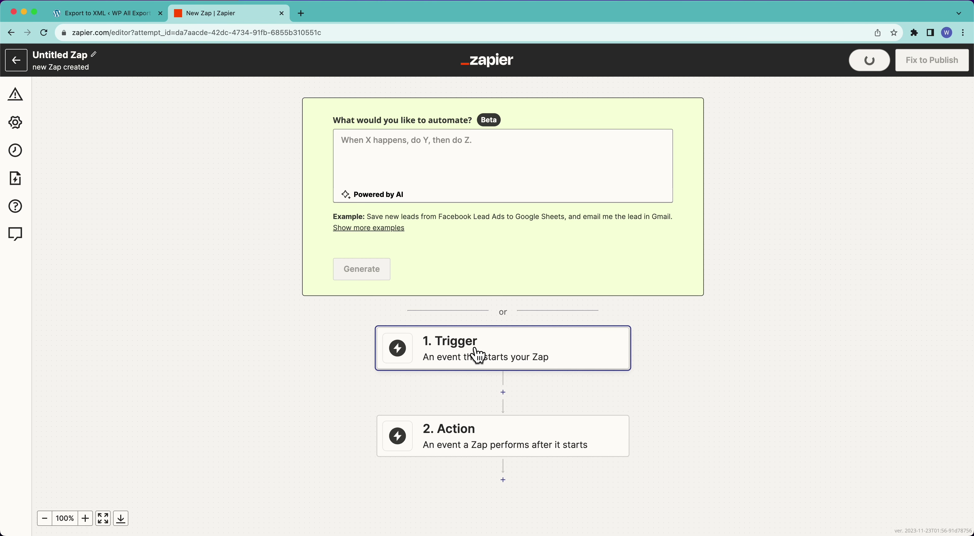
click(453, 343)
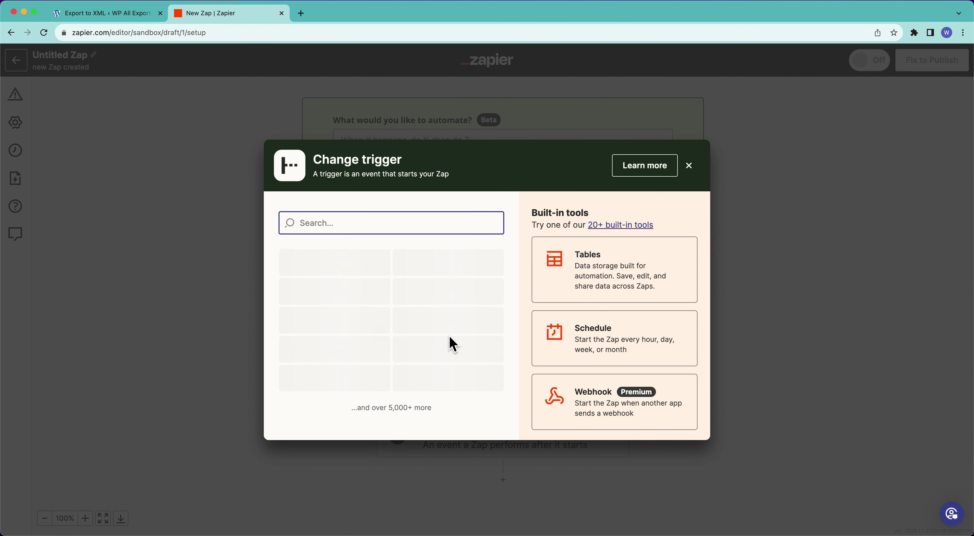
text(wp allex)
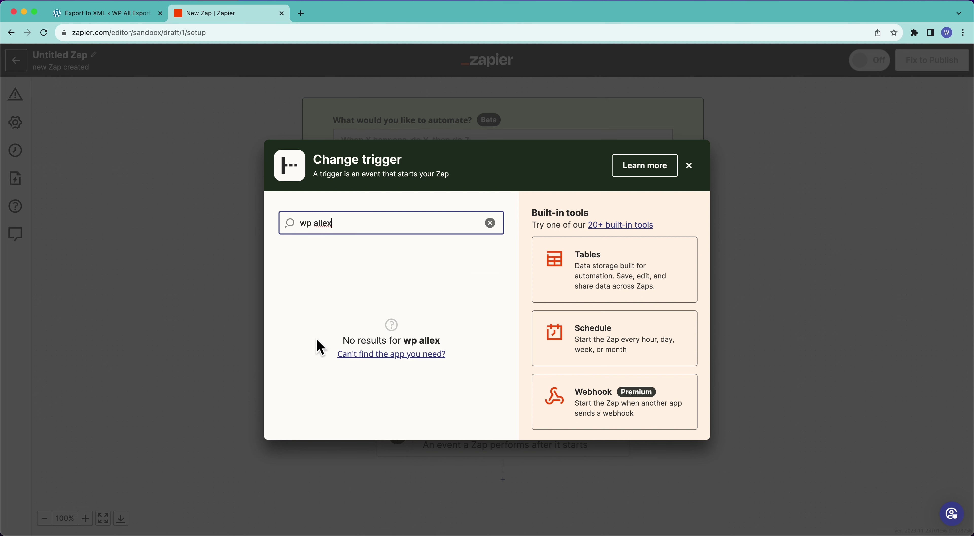
text(p)
key(BackSpace)
key(BackSpace)
key(BackSpace)
text(expo)
click(324, 300)
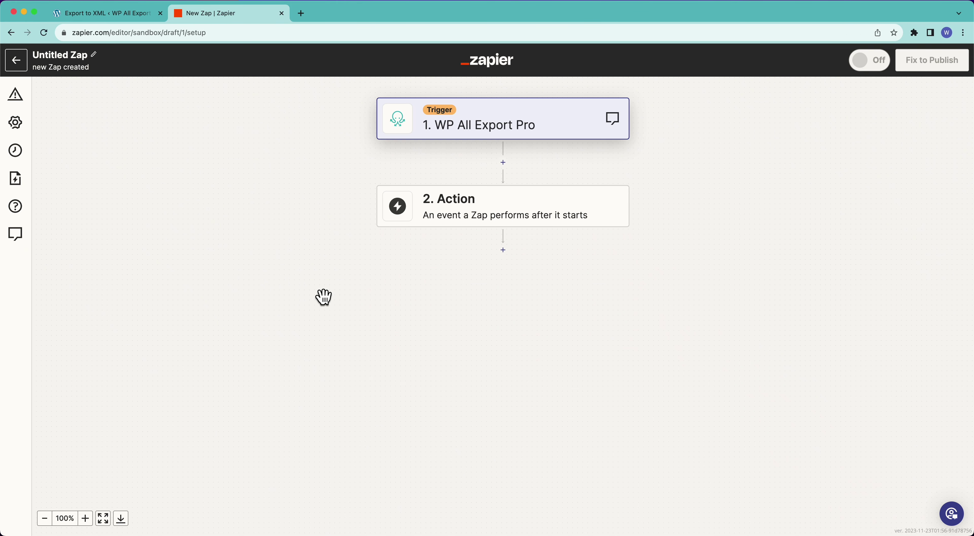
- Set the trigger event to New Export File and continue to the account section
click(776, 214)
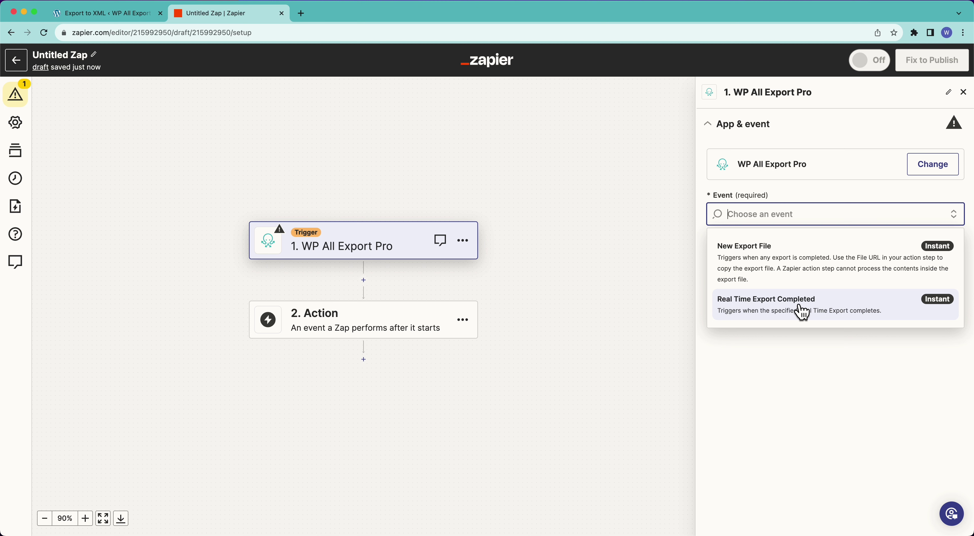
click(797, 267)
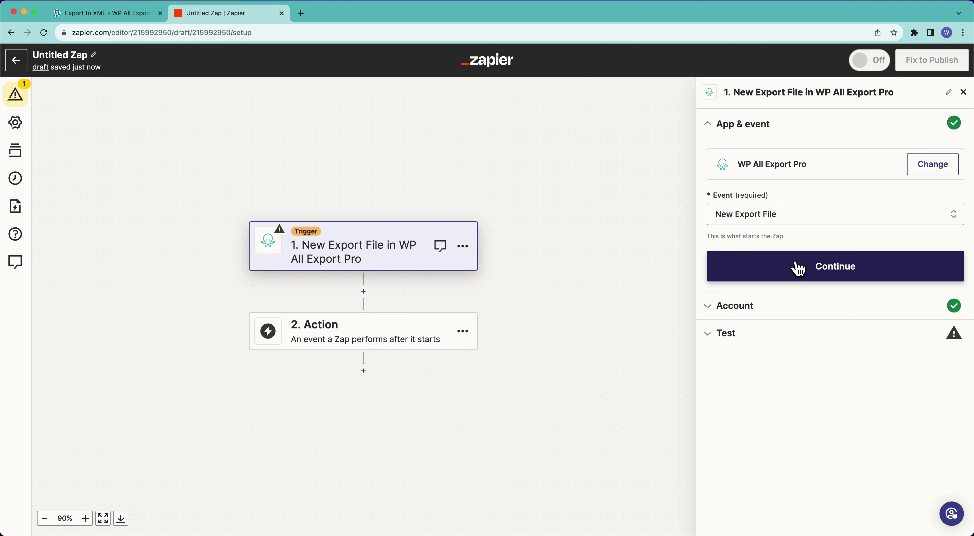
click(799, 269)
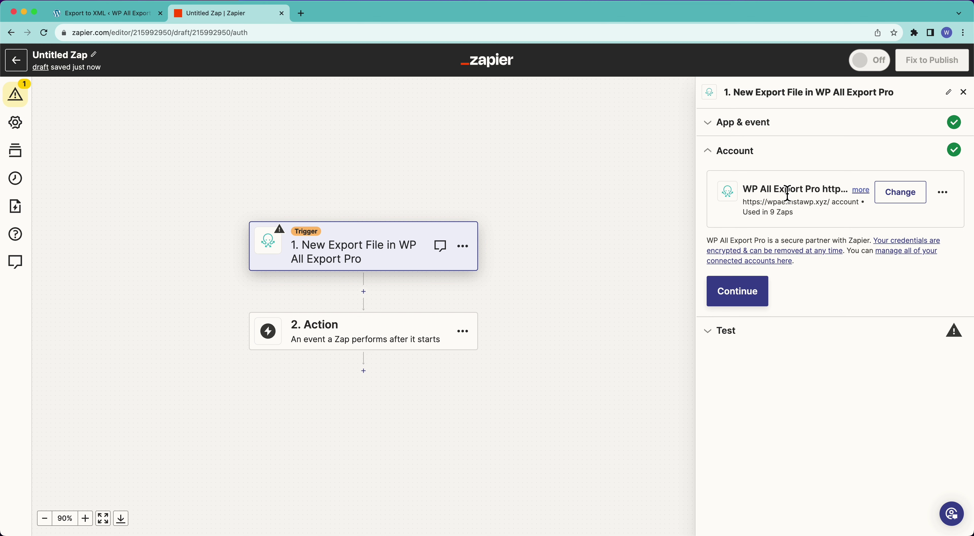
- Open WP All Export's settings in a new browser tab, highlight the Zapier Integration API key, and return to the Zap
click(88, 14)
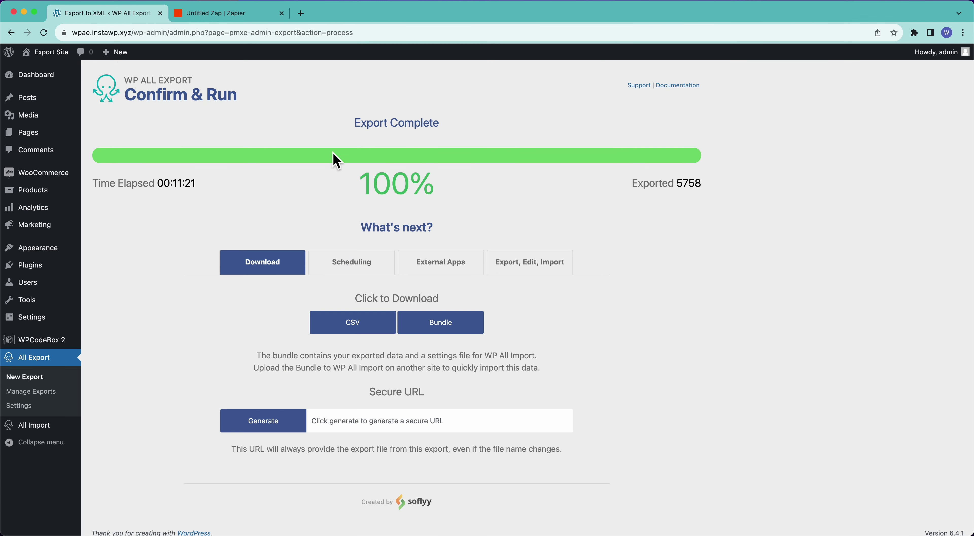
super+click(24, 407)
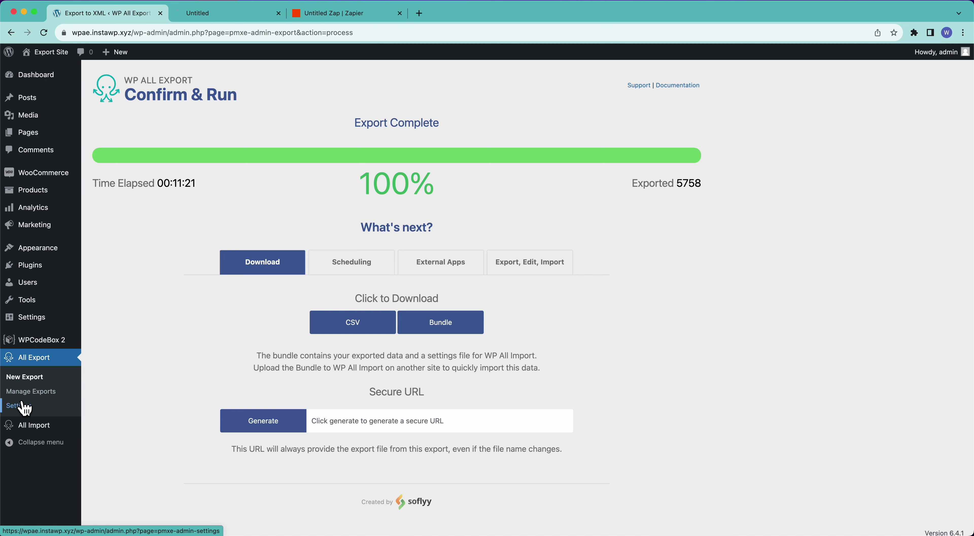
click(208, 19)
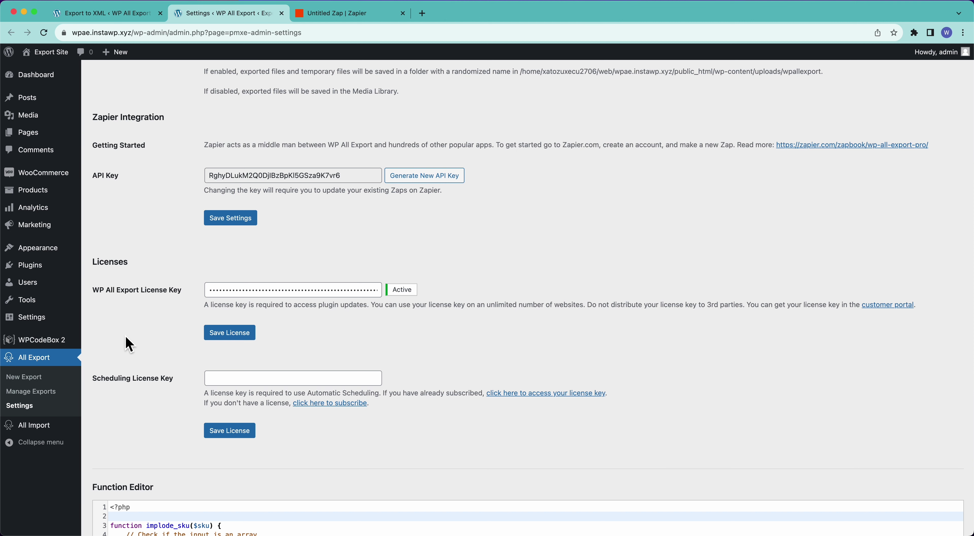
double_click(231, 177)
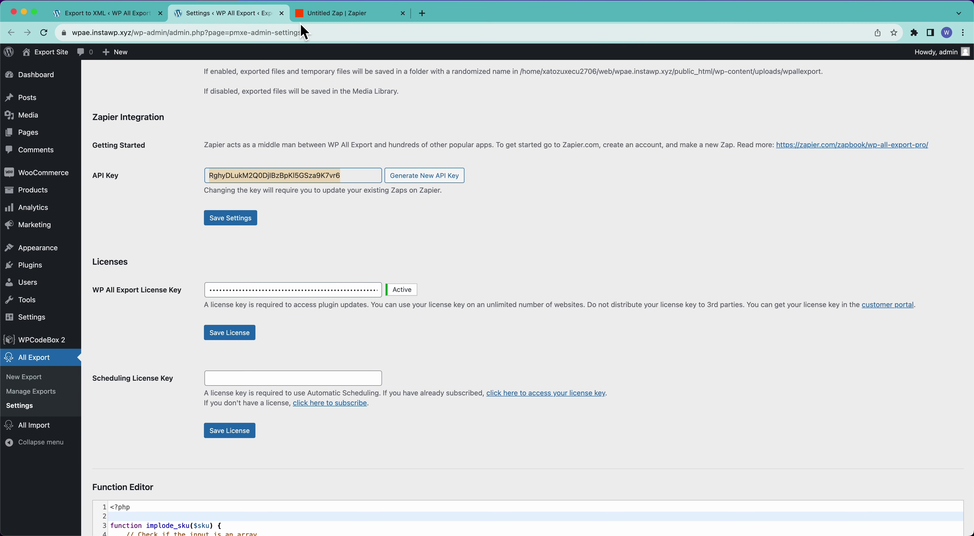
click(314, 14)
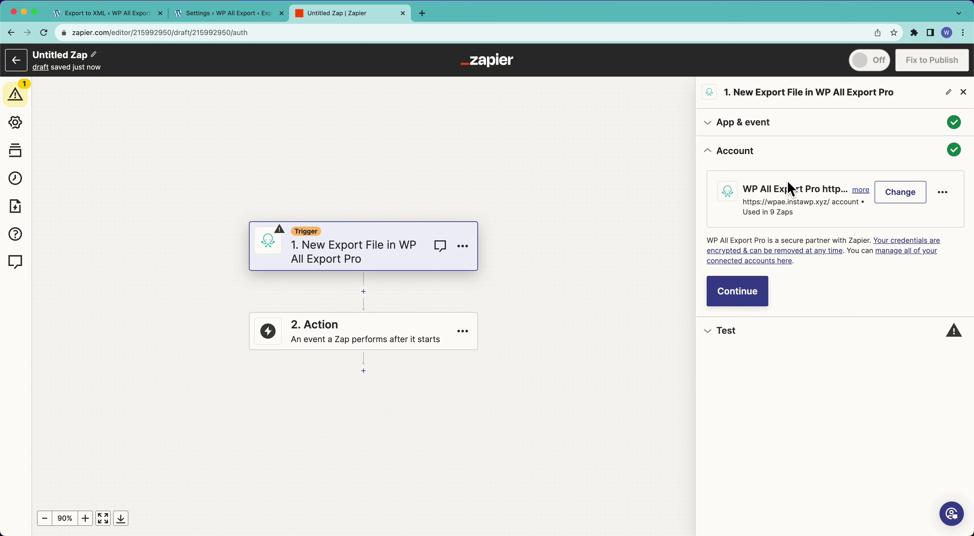
- Accept the connected WP All Export Pro account, test the trigger, and continue with the Export A record
click(739, 299)
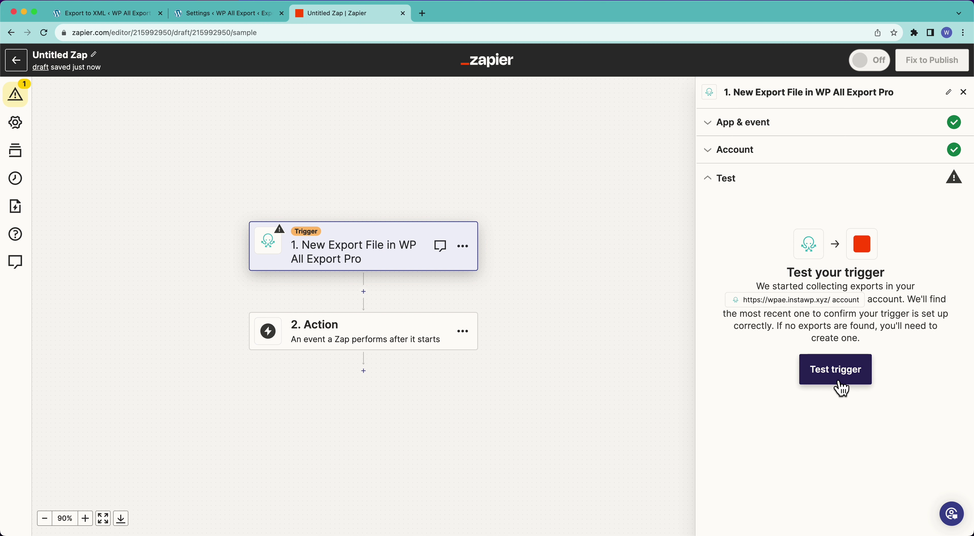
click(843, 377)
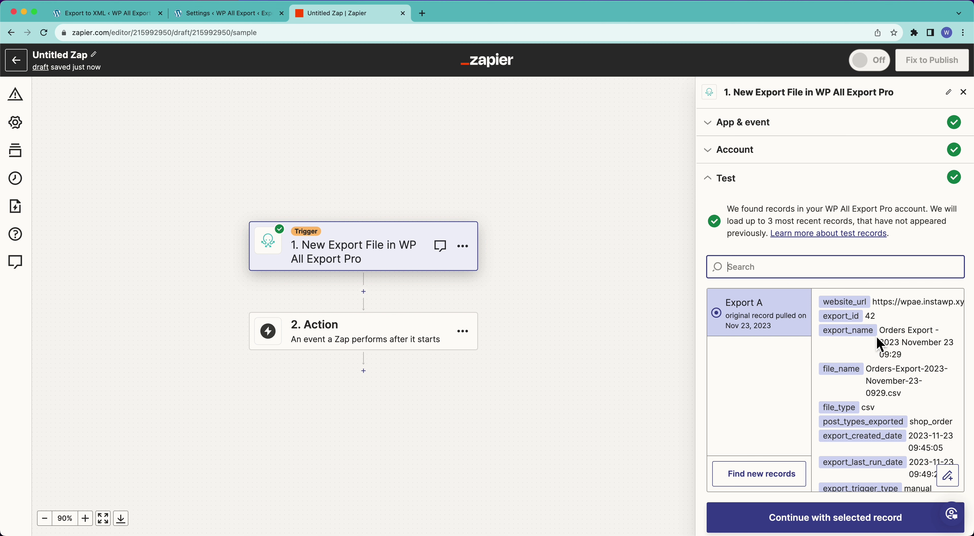
click(804, 521)
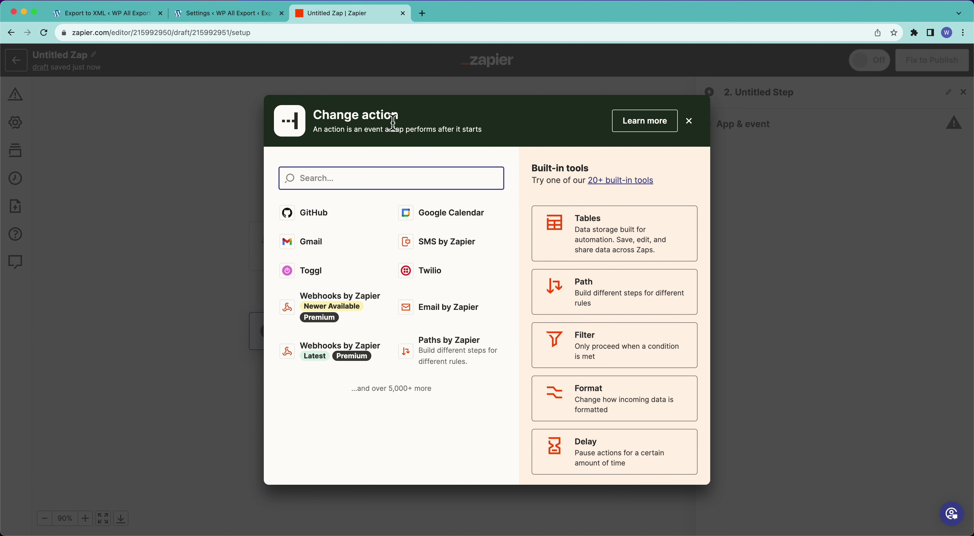
- Choose Dropbox as the Zap's action app with the Upload File event and continue to the account section
text(dropb)
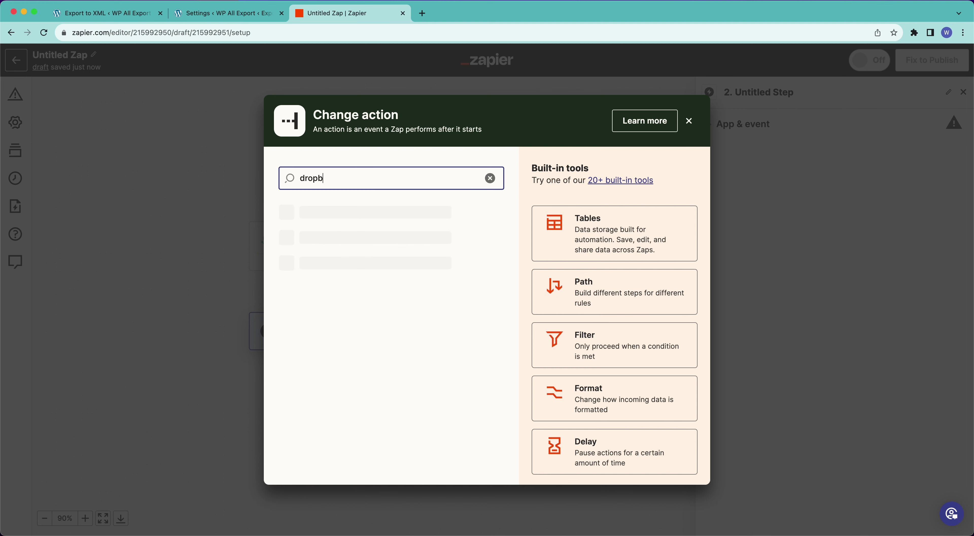
click(352, 224)
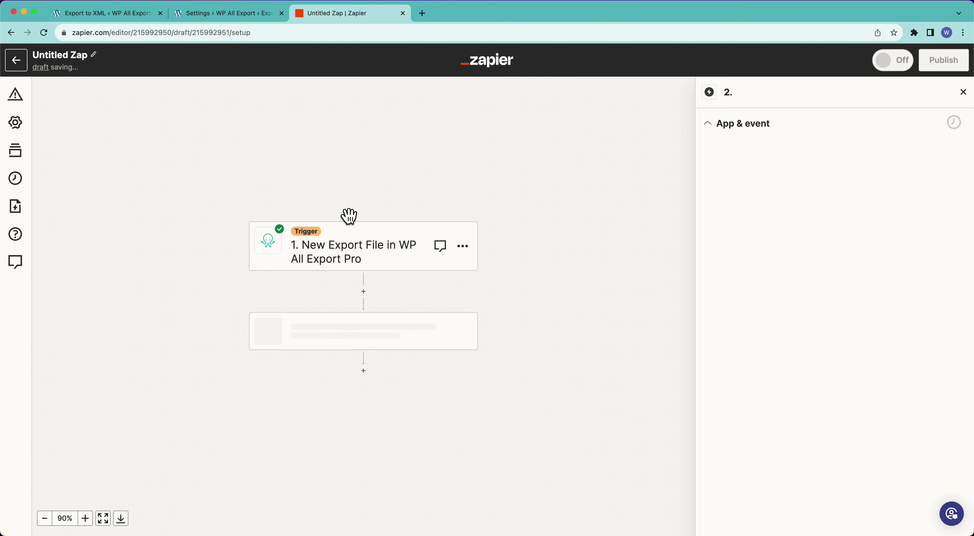
click(800, 215)
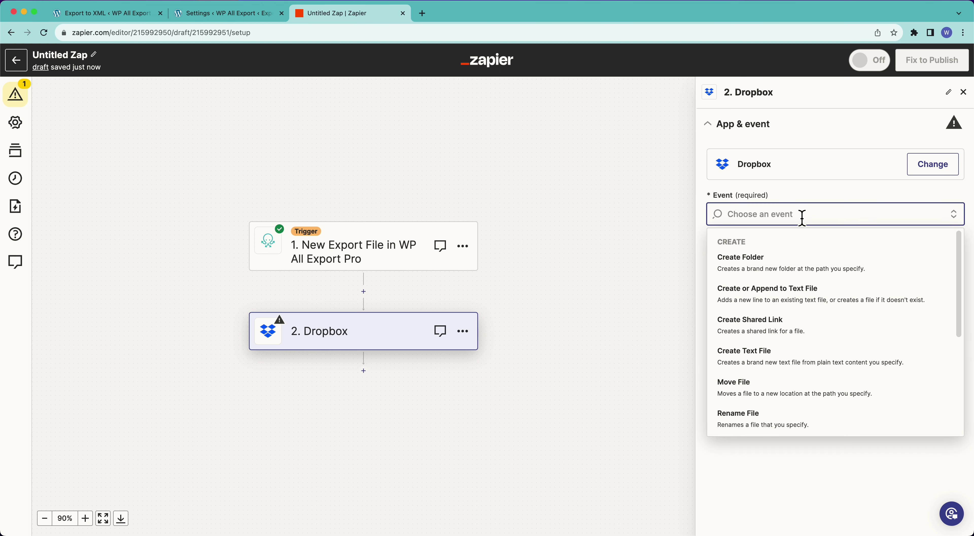
scroll(775, 330, down, 2)
click(768, 377)
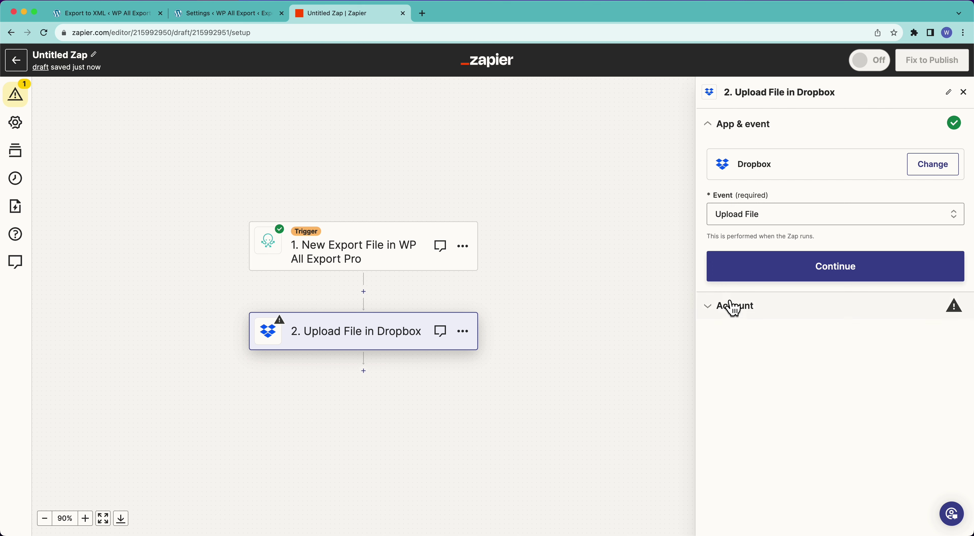
click(737, 278)
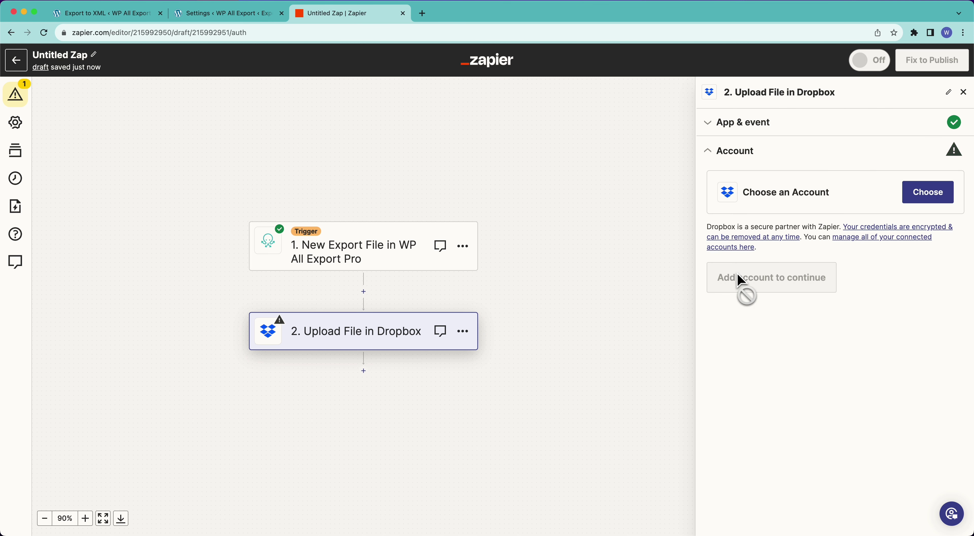
- Select the connected Dropbox account for the upload action and continue to the action settings
click(920, 197)
click(754, 325)
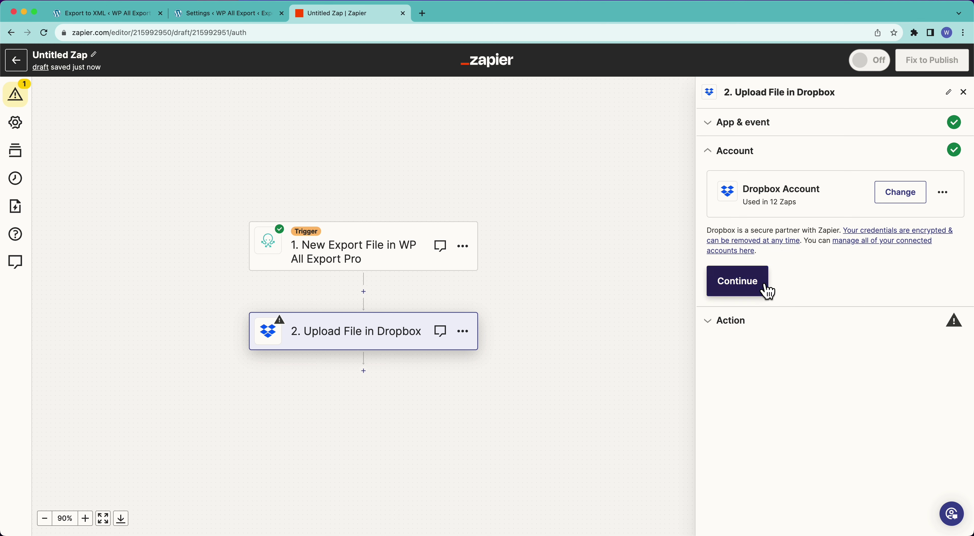
click(752, 291)
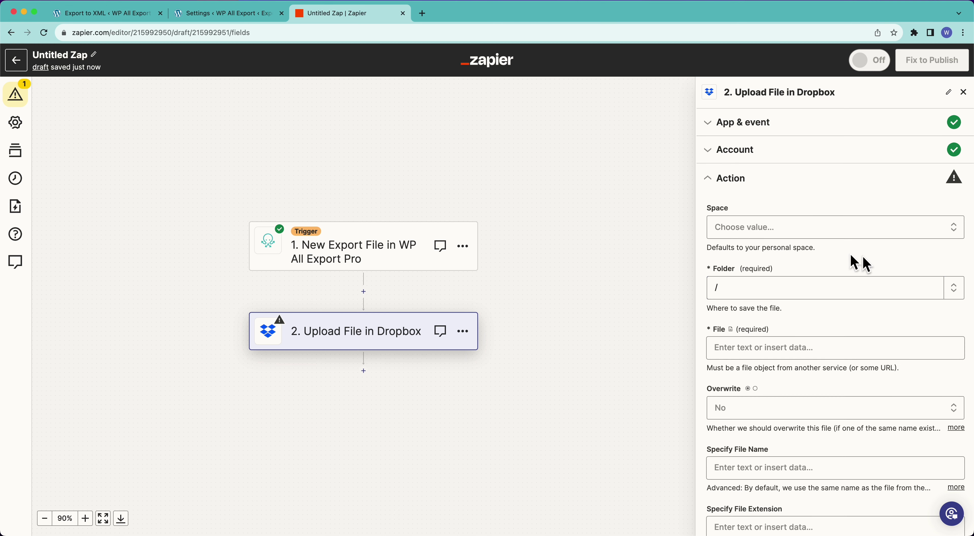
- Set the upload action's destination folder to /Order Exports/
scroll(827, 301, down, 3)
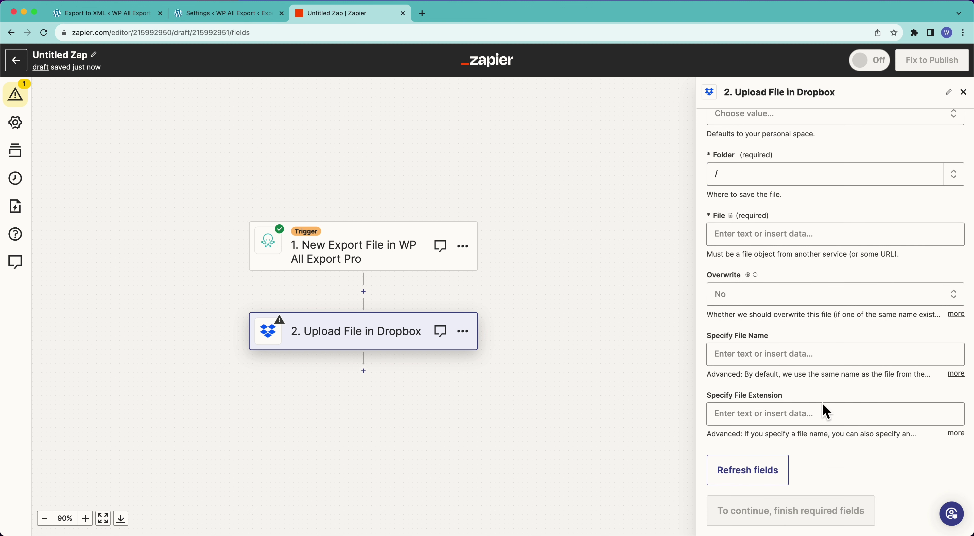
scroll(804, 257, up, 3)
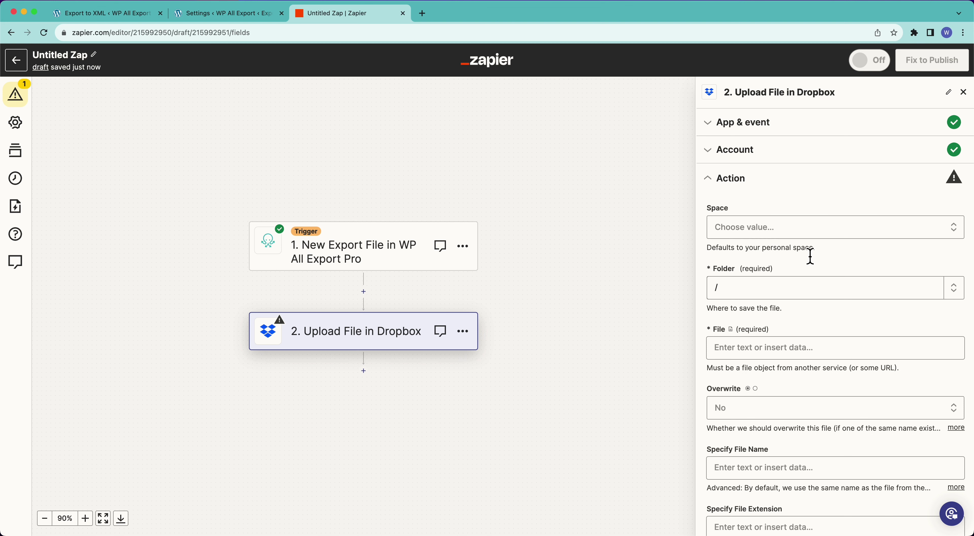
scroll(810, 255, down, 2)
click(748, 233)
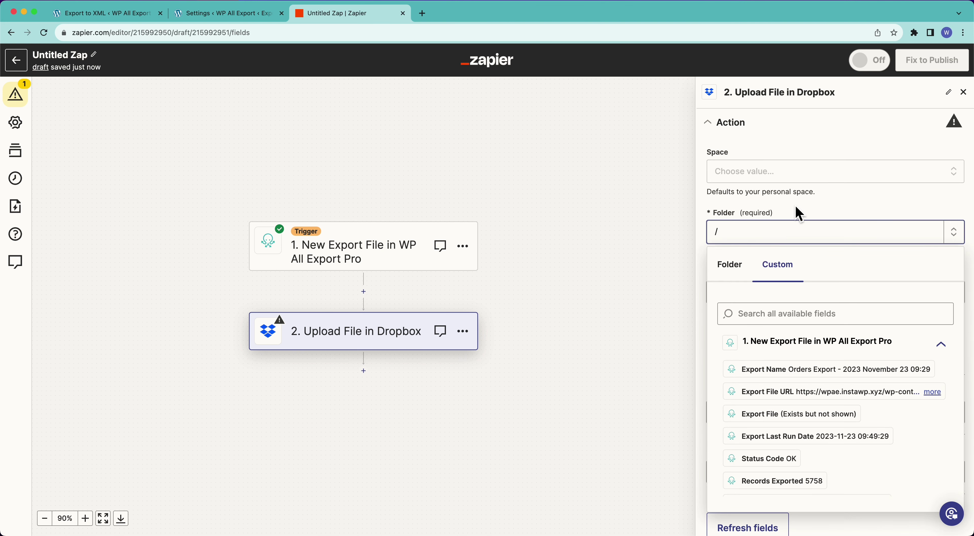
click(798, 214)
click(862, 239)
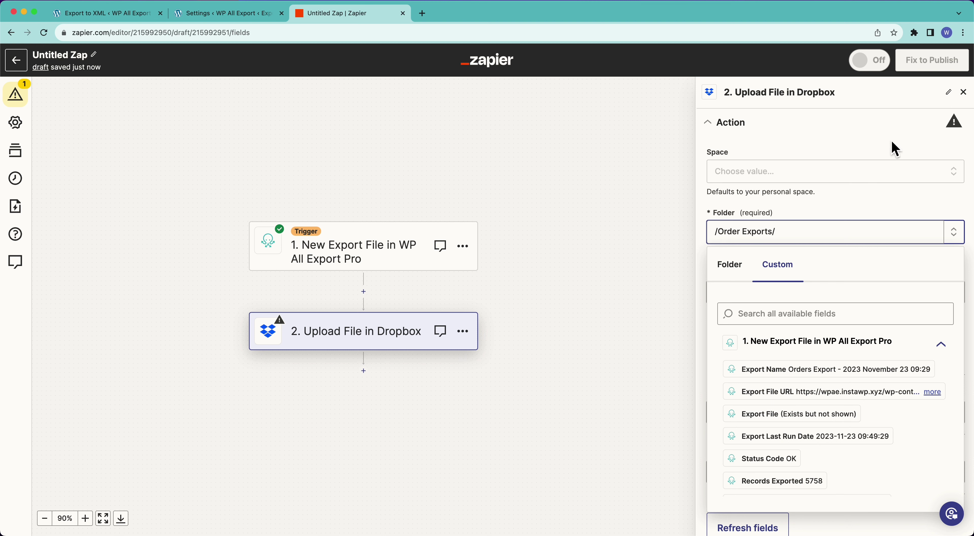
click(870, 202)
- Insert the trigger's Export File data into the required File field of the upload action
click(767, 300)
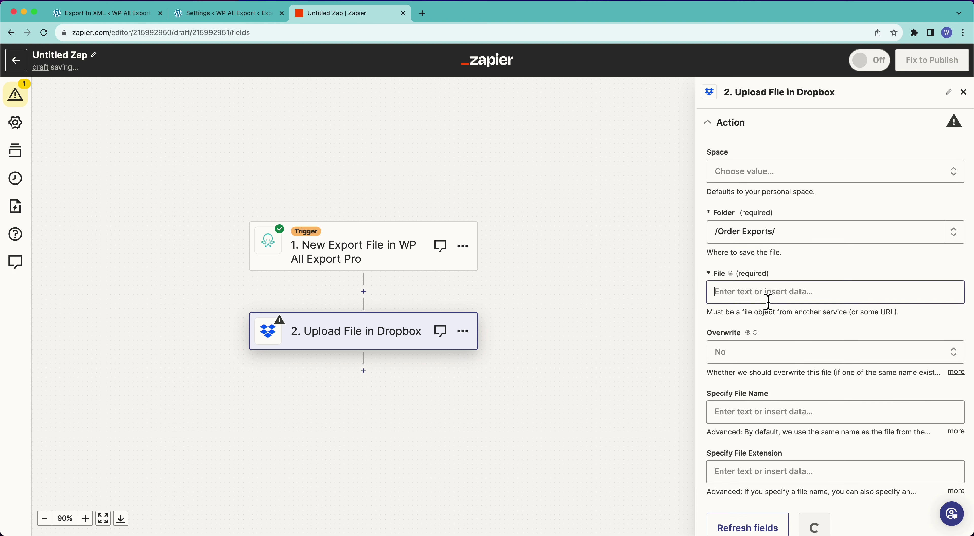
scroll(778, 432, down, 3)
scroll(778, 432, up, 3)
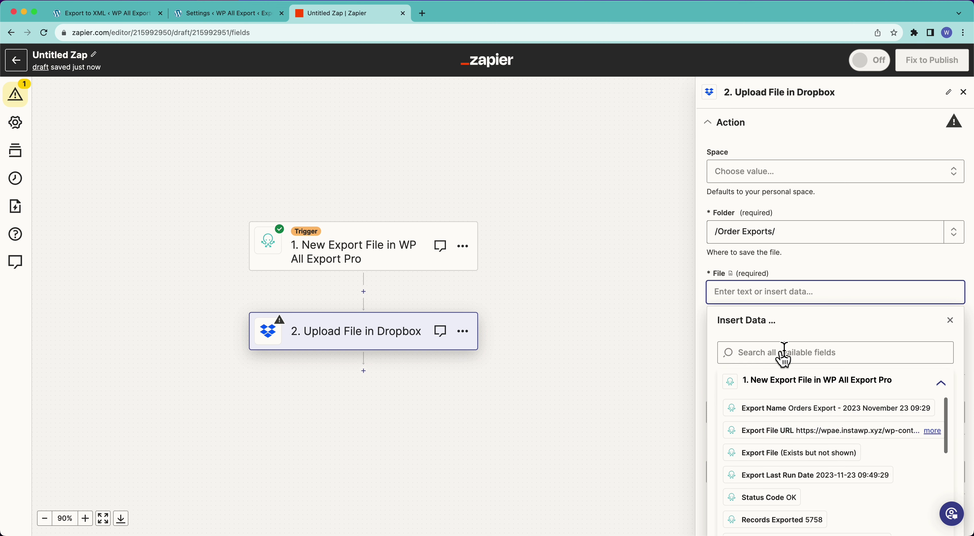
scroll(783, 356, down, 2)
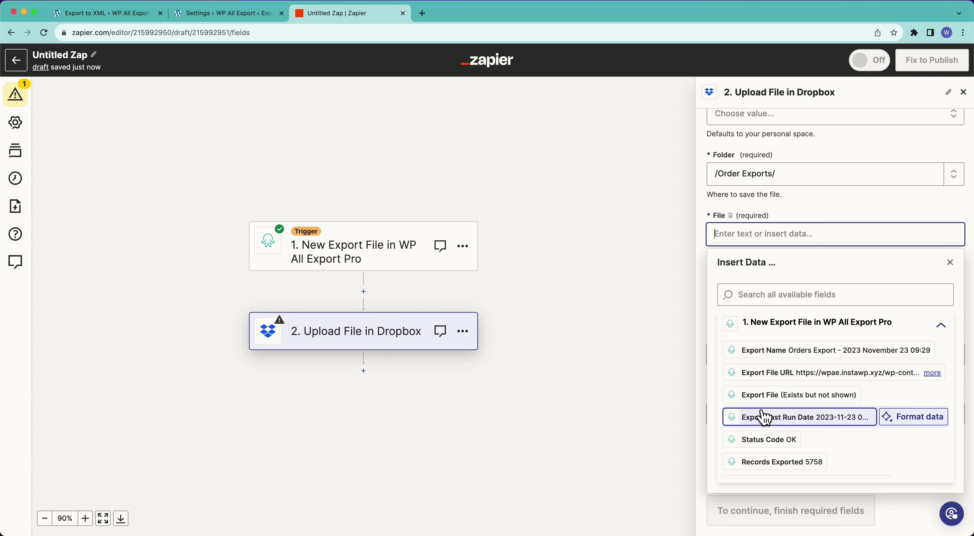
scroll(764, 417, down, 1)
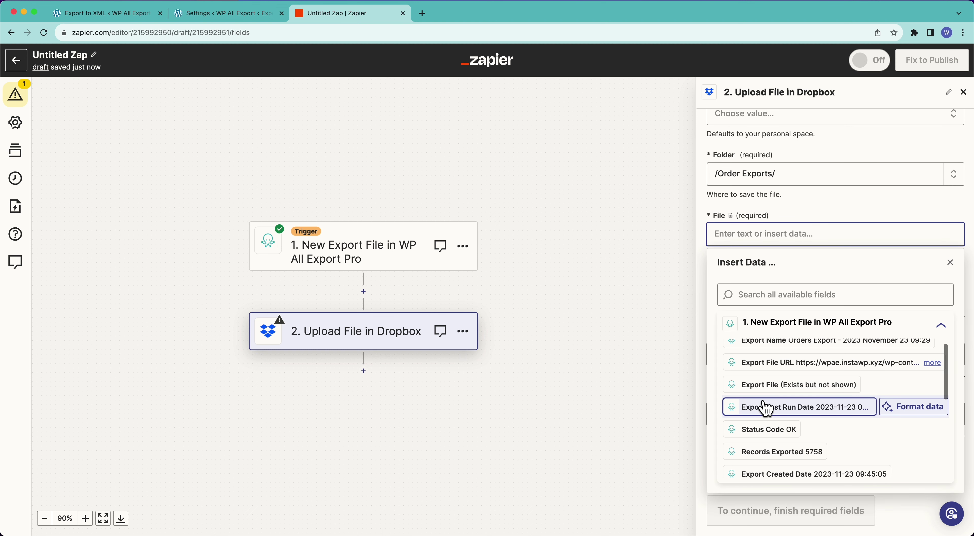
click(808, 394)
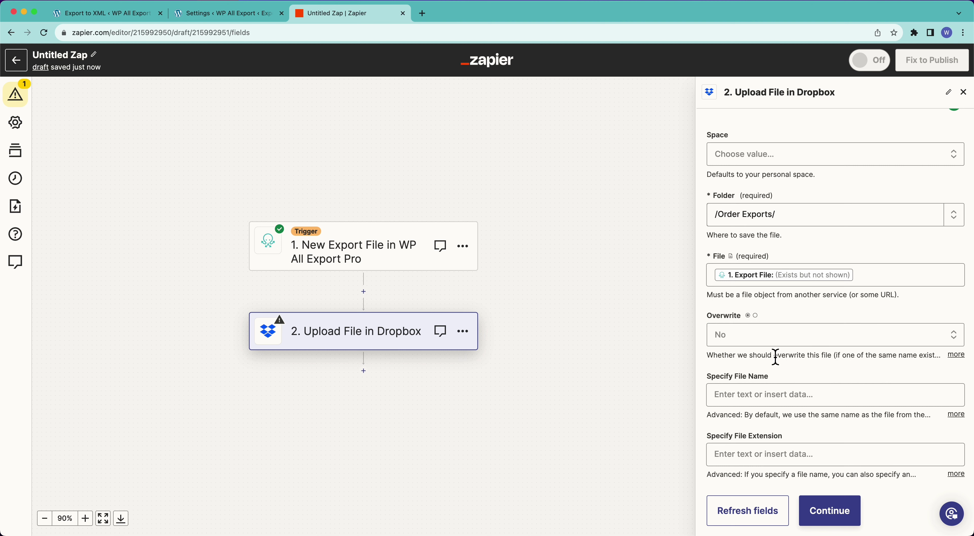
- Continue to the upload action's test section and run the test that sends the file to Dropbox
scroll(775, 357, down, 1)
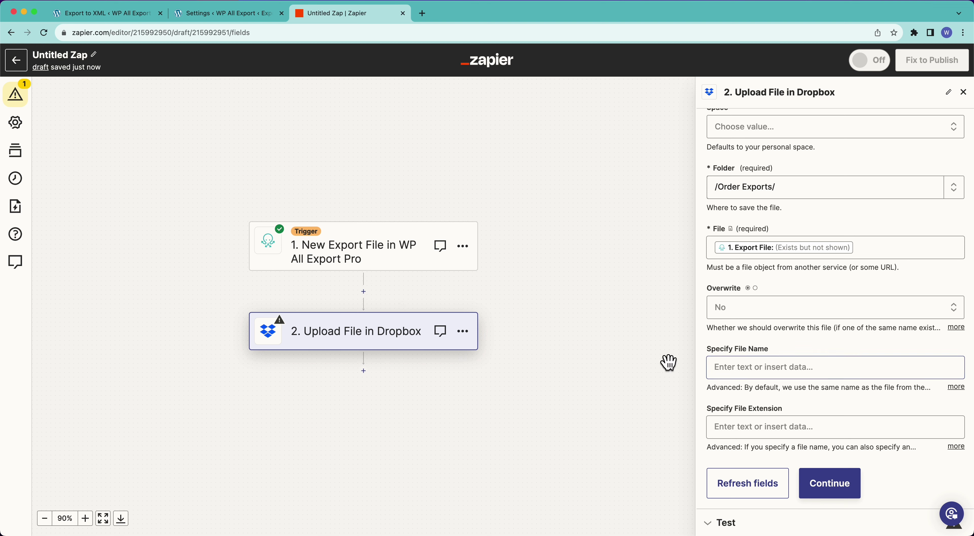
click(749, 374)
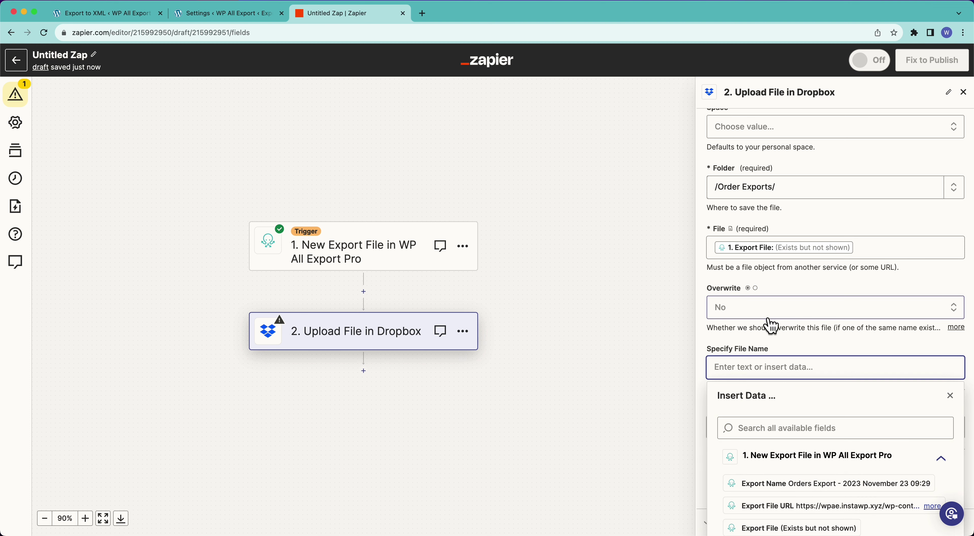
click(799, 332)
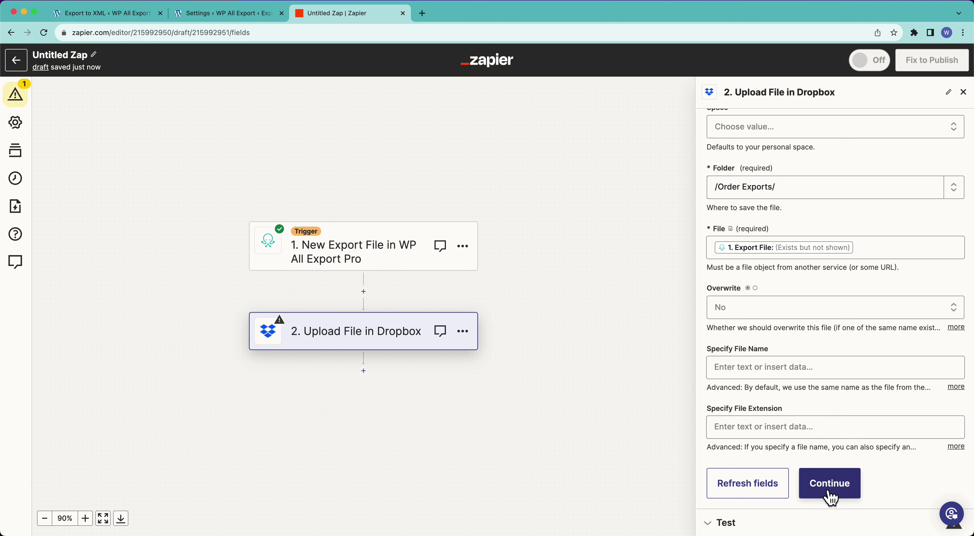
click(829, 499)
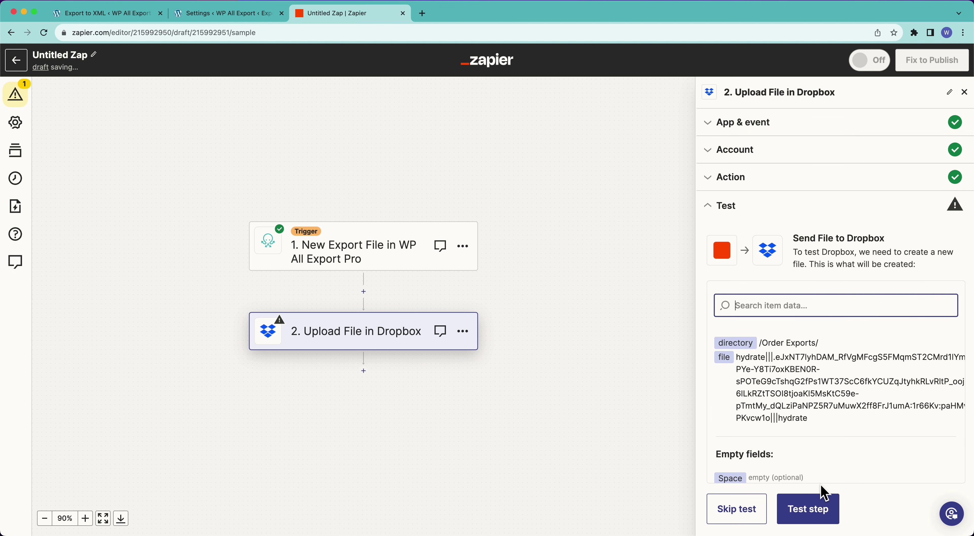
scroll(794, 442, down, 3)
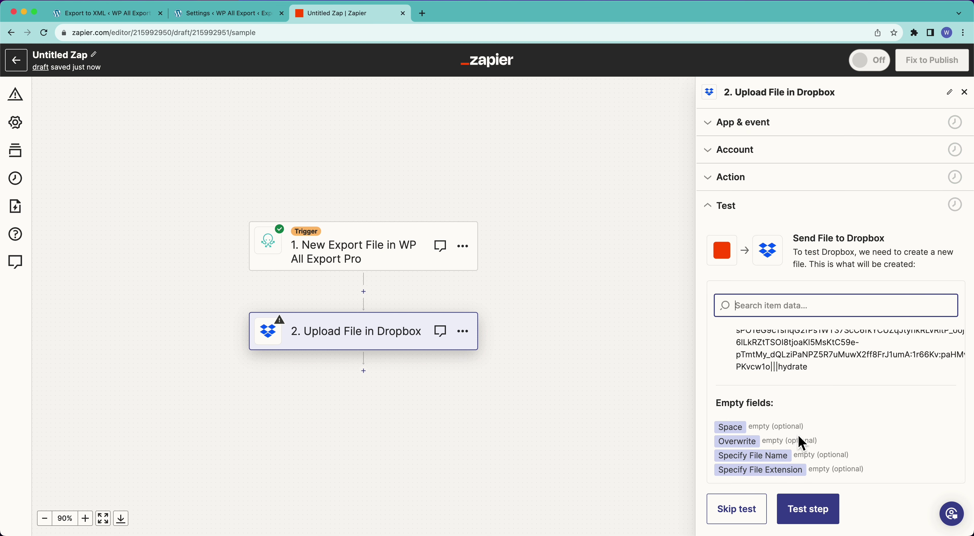
click(805, 515)
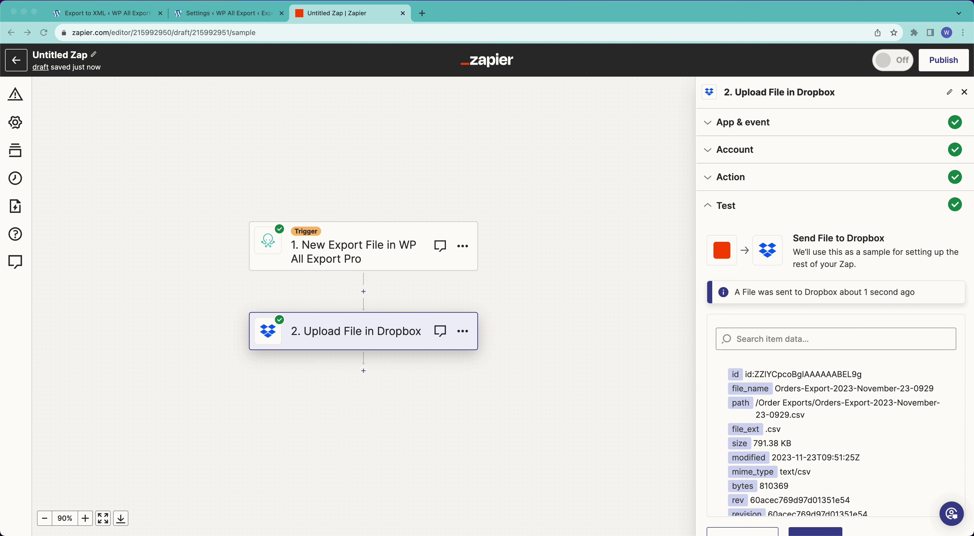
- Open Orders-Export-2023-November-23-0929.csv from Dropbox's Order Exports folder in Finder, examine its order rows, and return to the browser
drag(317, 0, 211, 197)
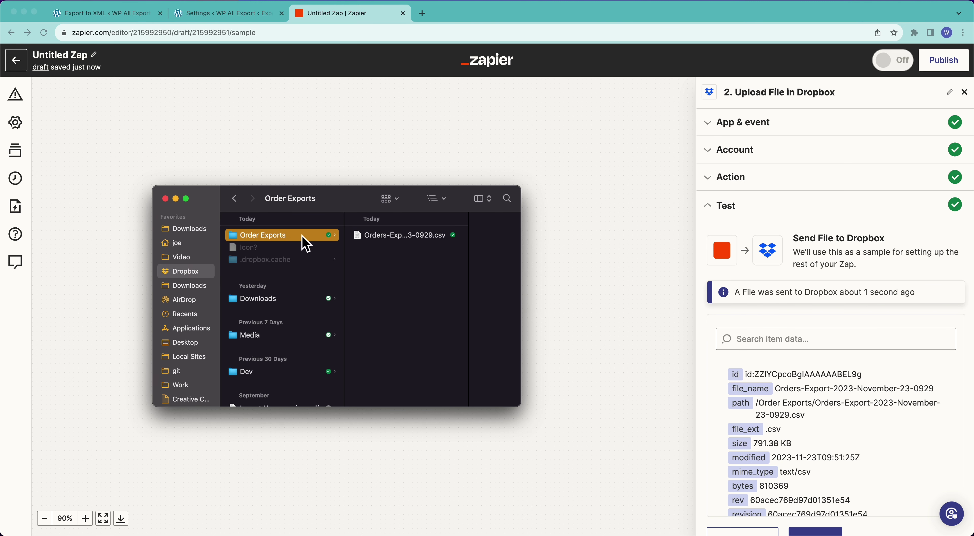
click(376, 244)
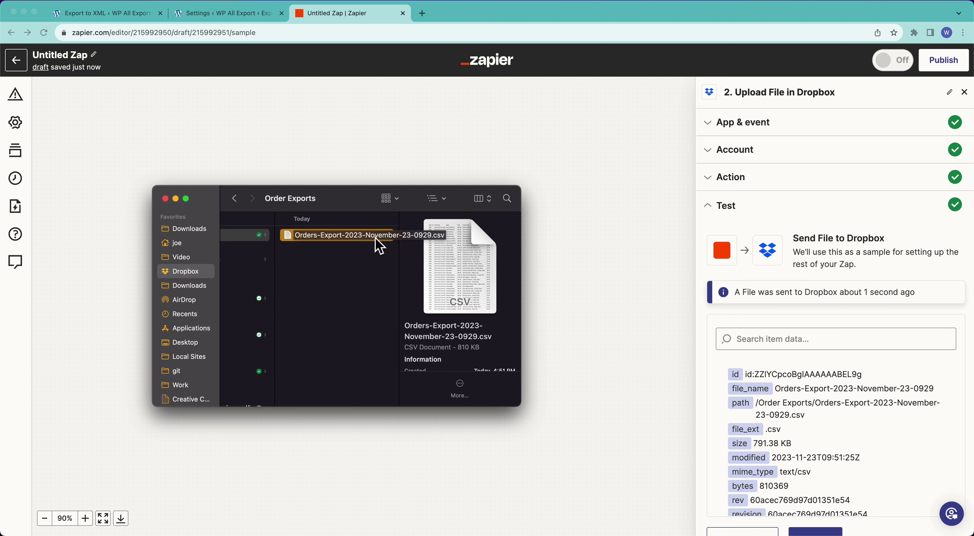
double_click(375, 238)
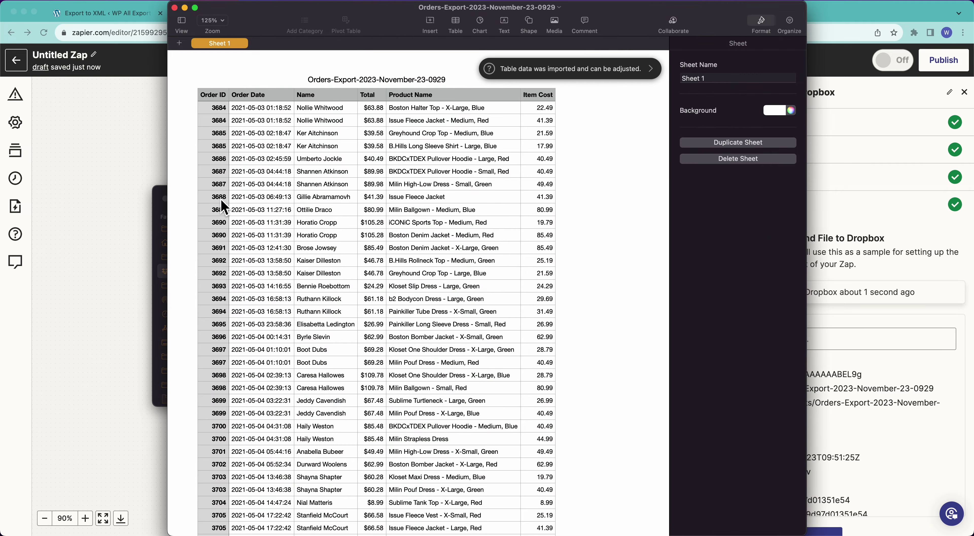
scroll(294, 326, down, 20)
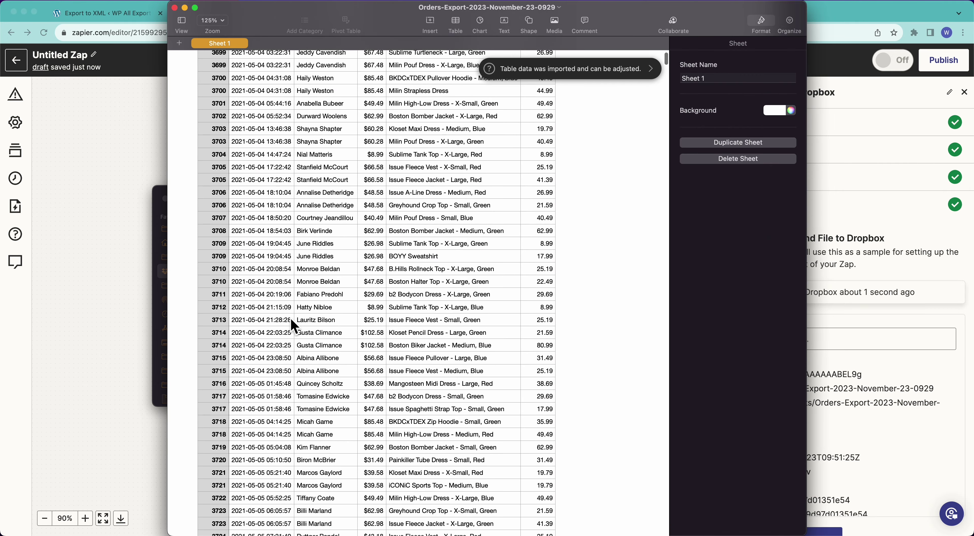
scroll(295, 326, down, 20)
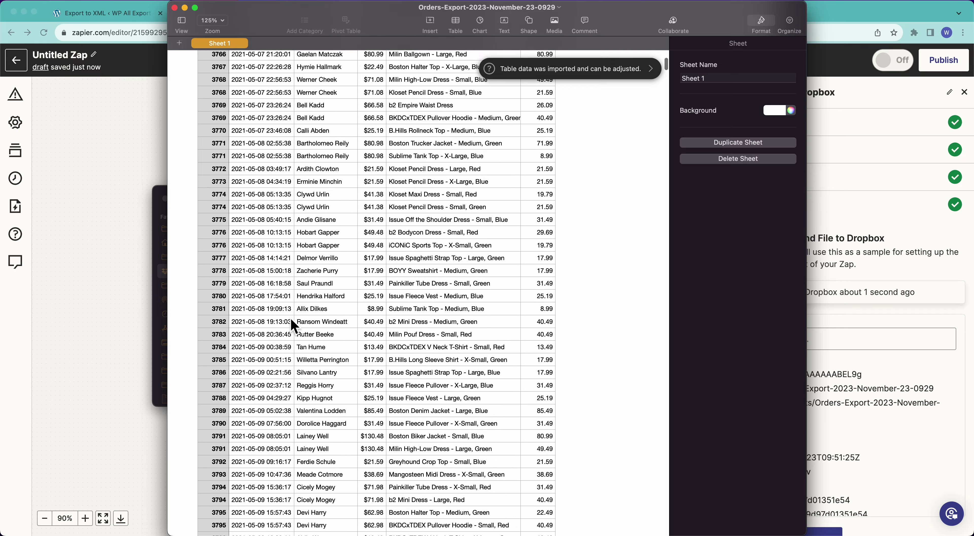
scroll(294, 326, up, 20)
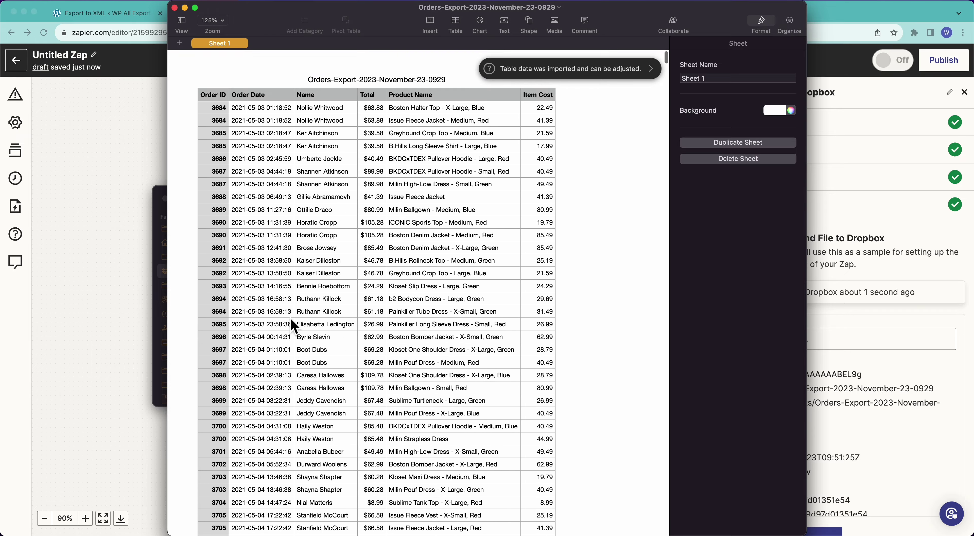
click(92, 146)
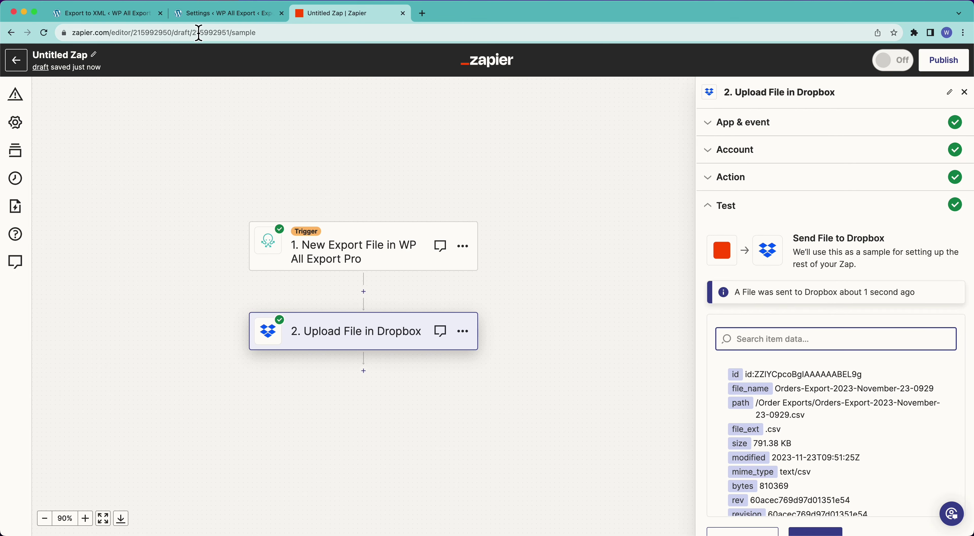
- Switch to the WordPress export page, close the WP All Export settings tab, and open the Orders Export template from Manage Exports for editing
click(136, 15)
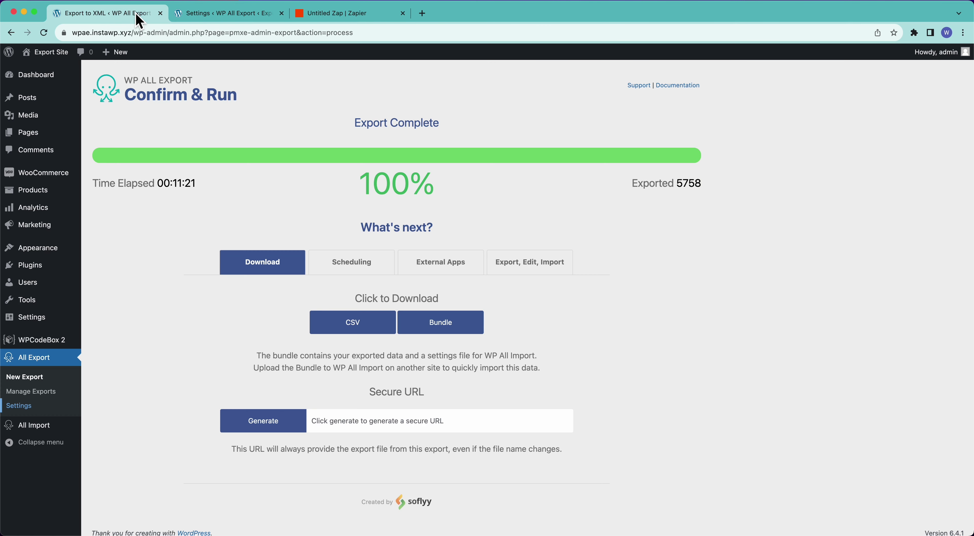
click(282, 14)
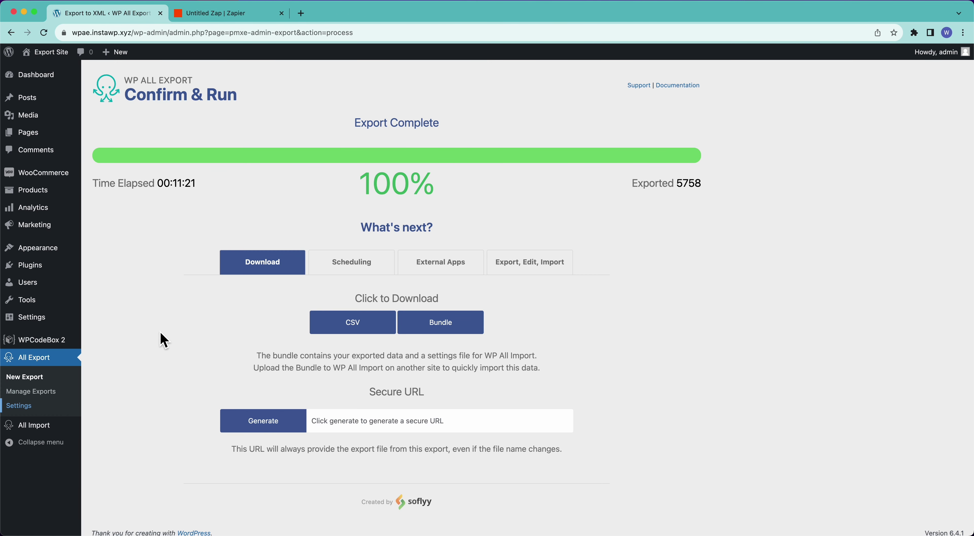
click(38, 392)
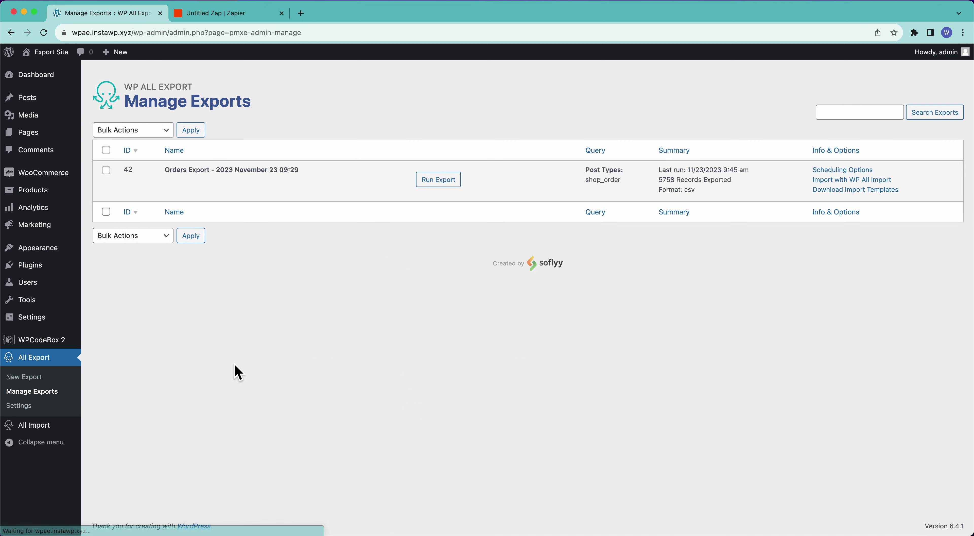
mouse_move(187, 189)
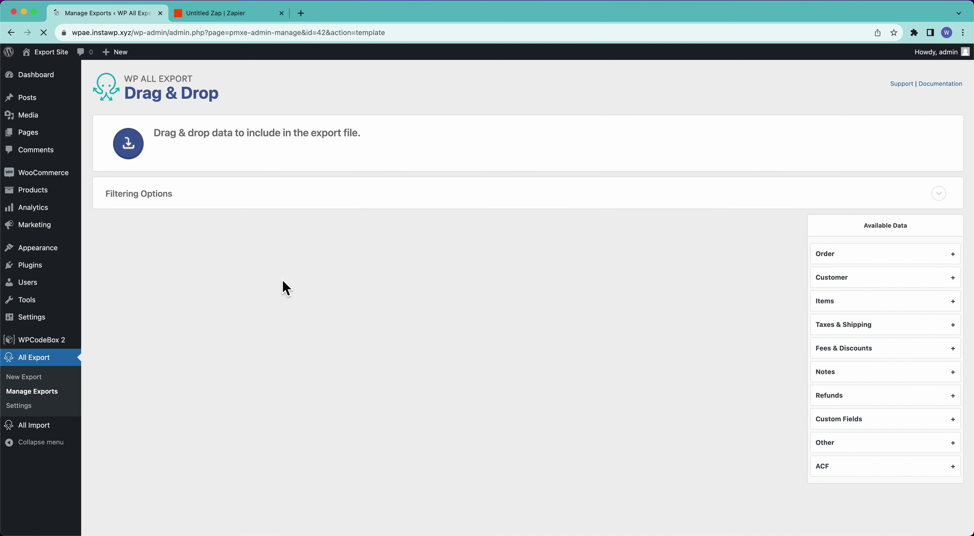
- Add a filtering rule to the export so that only orders whose Billing State equals CA are included
click(177, 196)
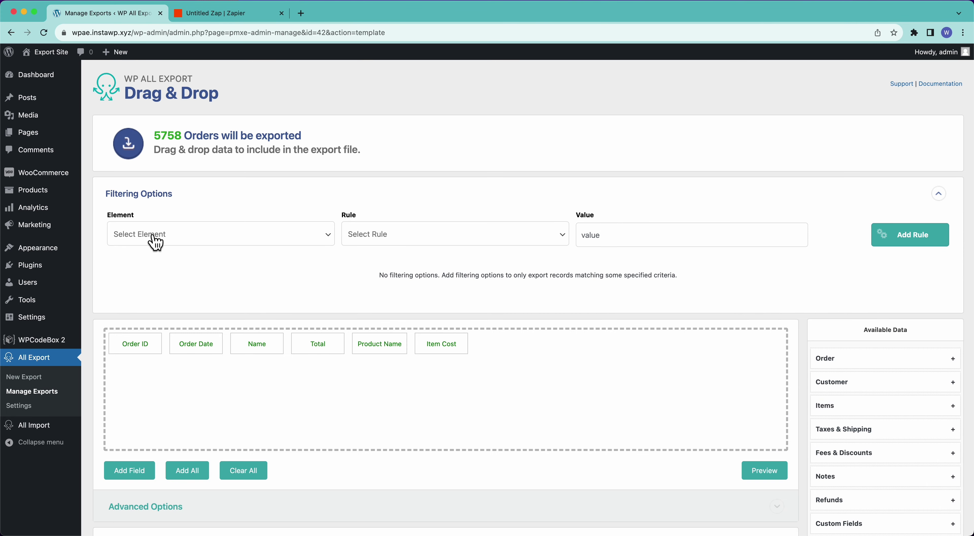
click(155, 239)
text(state)
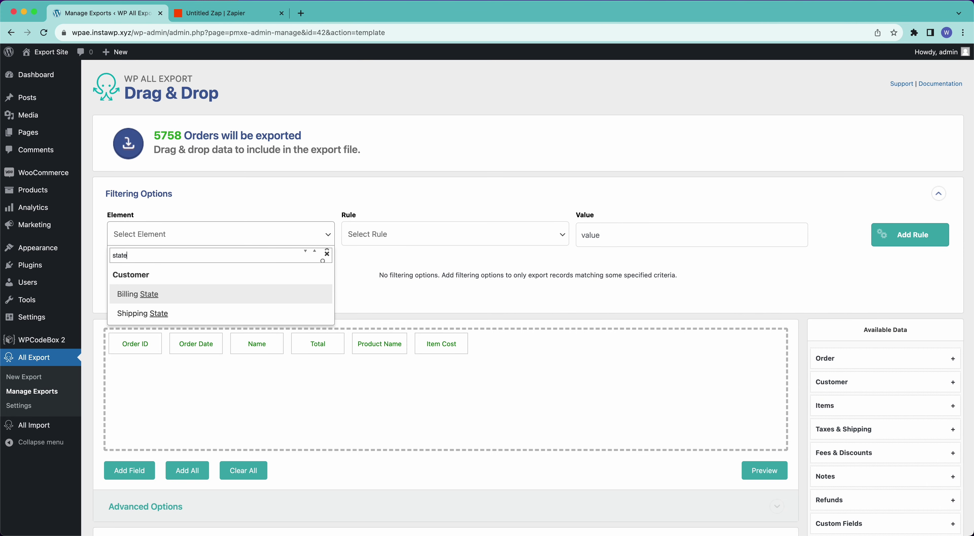
click(148, 290)
click(431, 237)
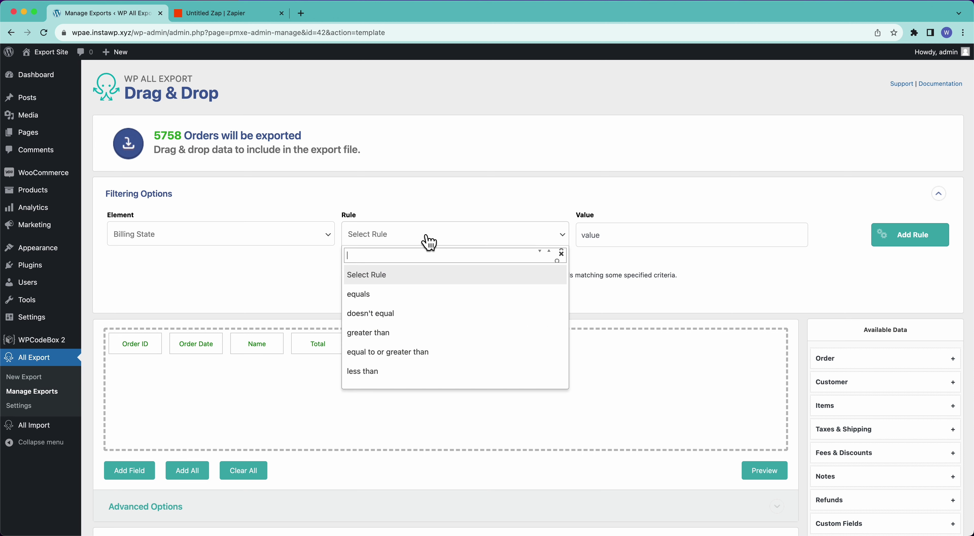
click(390, 292)
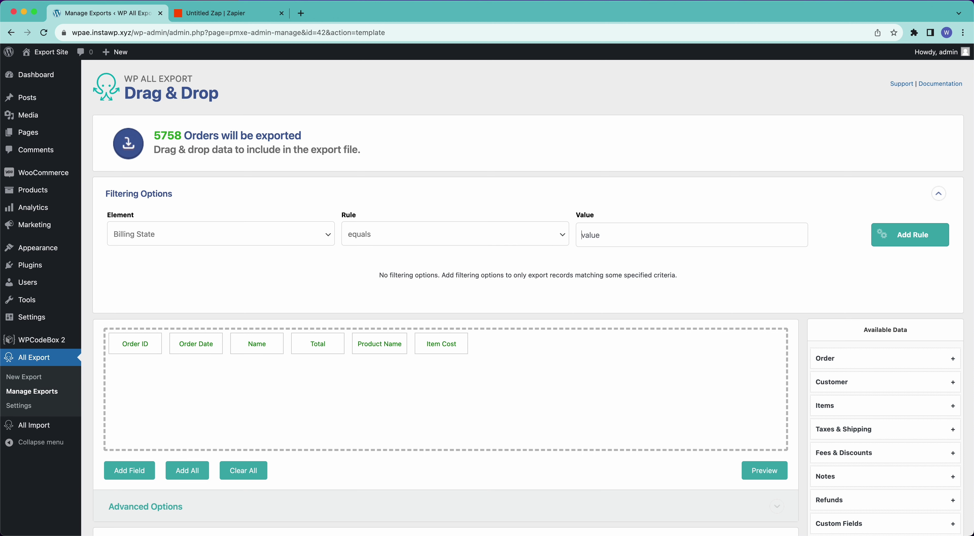
click(767, 245)
text(CA)
click(918, 234)
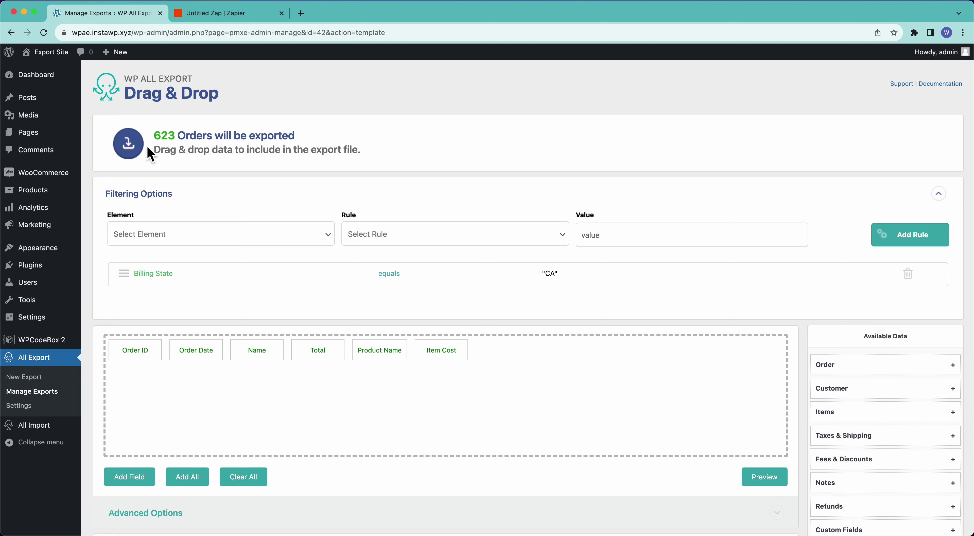
- Save the updated export template and open the run page for the Orders Export in Manage Exports
scroll(260, 227, down, 1)
scroll(259, 227, down, 10)
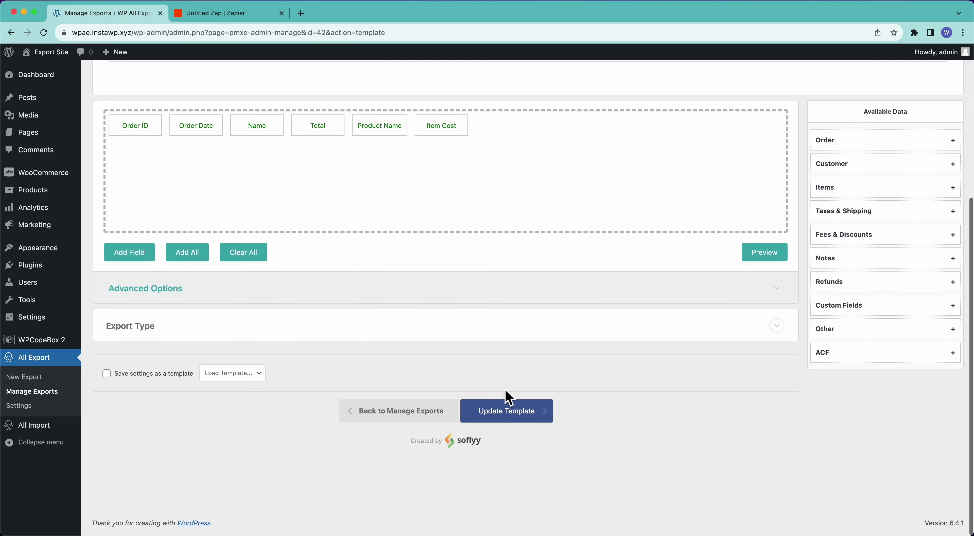
click(510, 424)
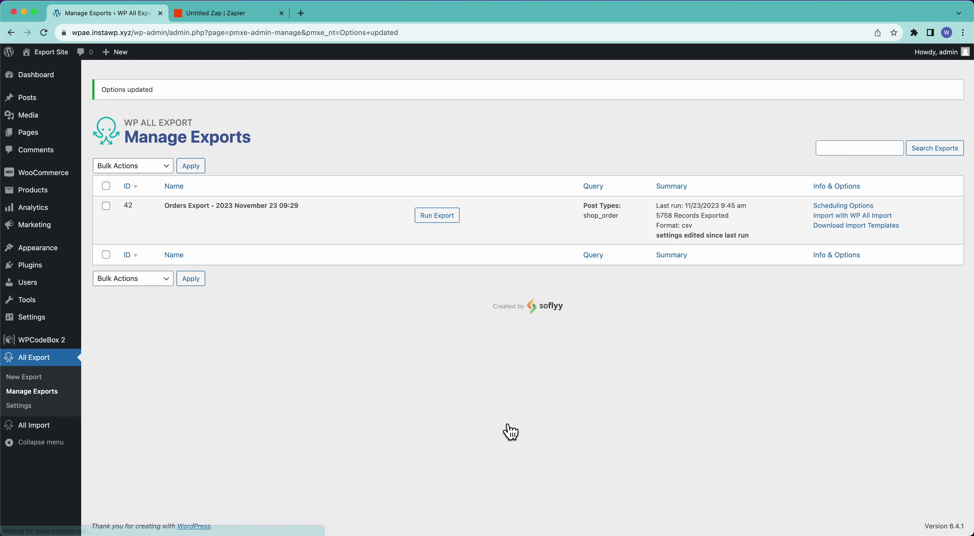
click(437, 216)
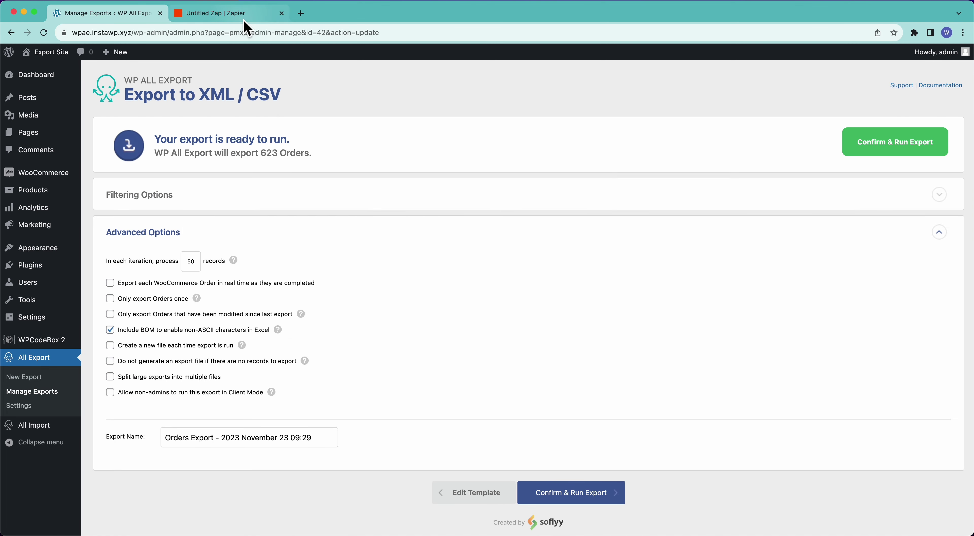
- Switch to the Zapier page, publish the Zap, rename it Order Export to Dropbox, and dismiss the notifications
click(244, 18)
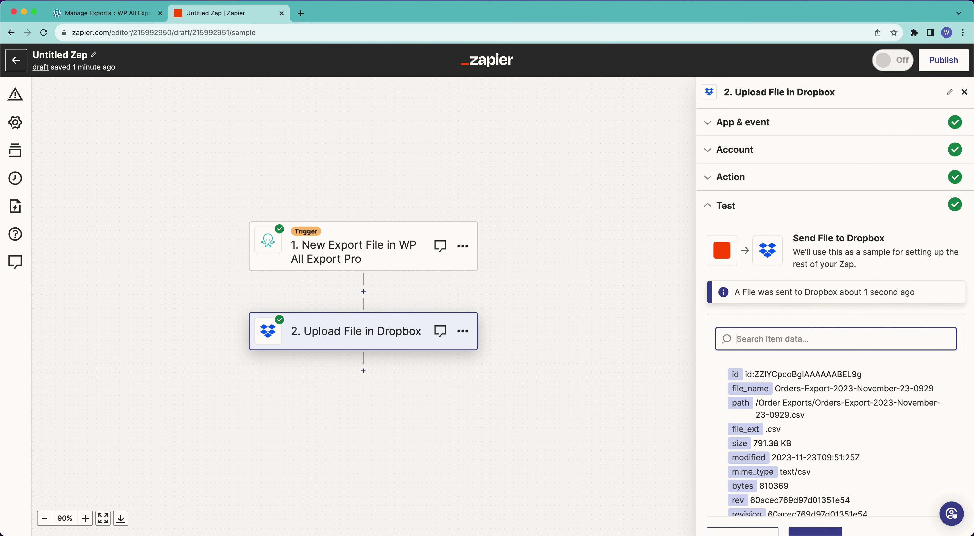
click(952, 62)
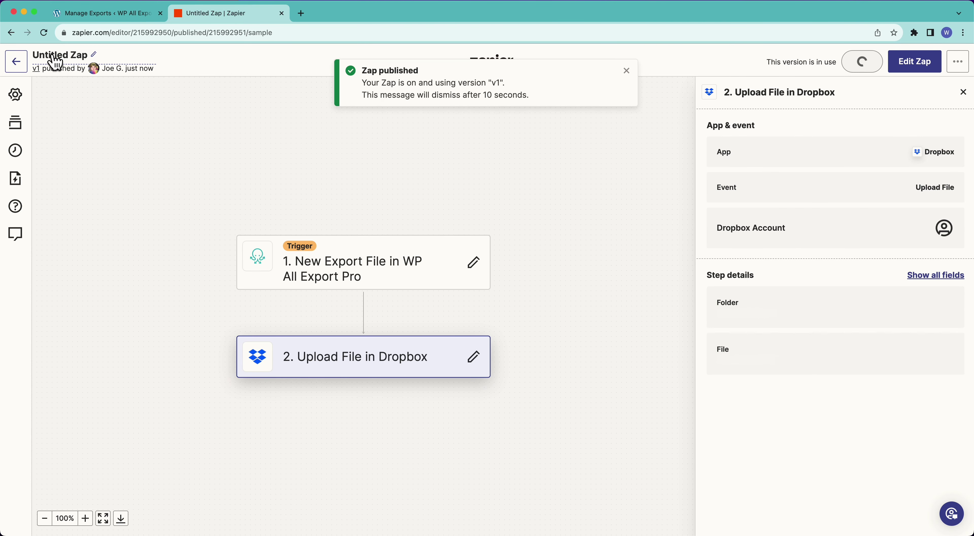
click(55, 62)
text(Order Export to Dropbox)
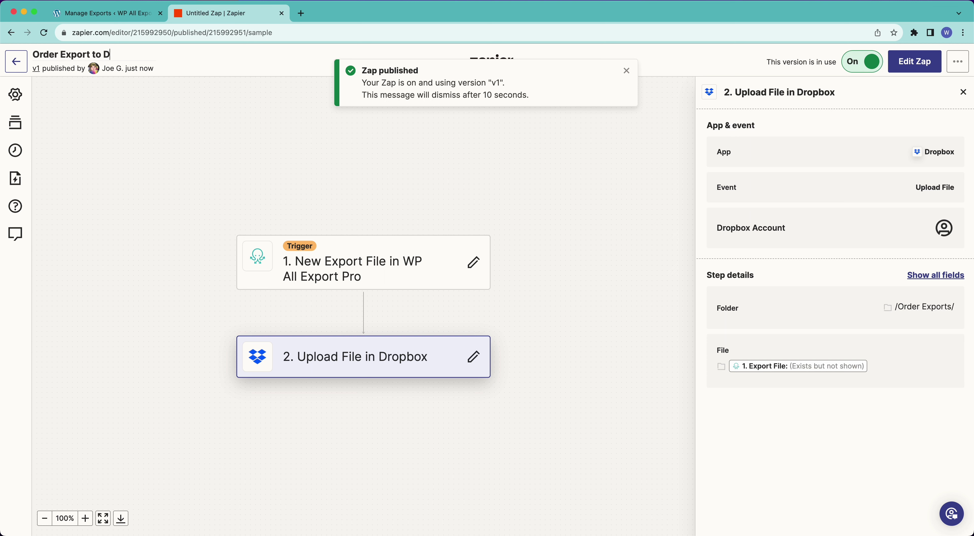
click(629, 153)
click(628, 73)
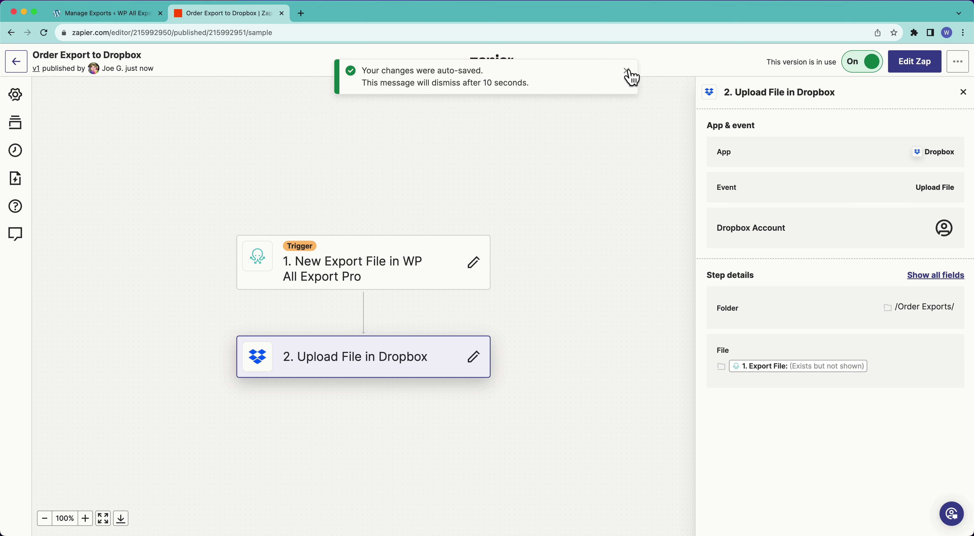
click(628, 71)
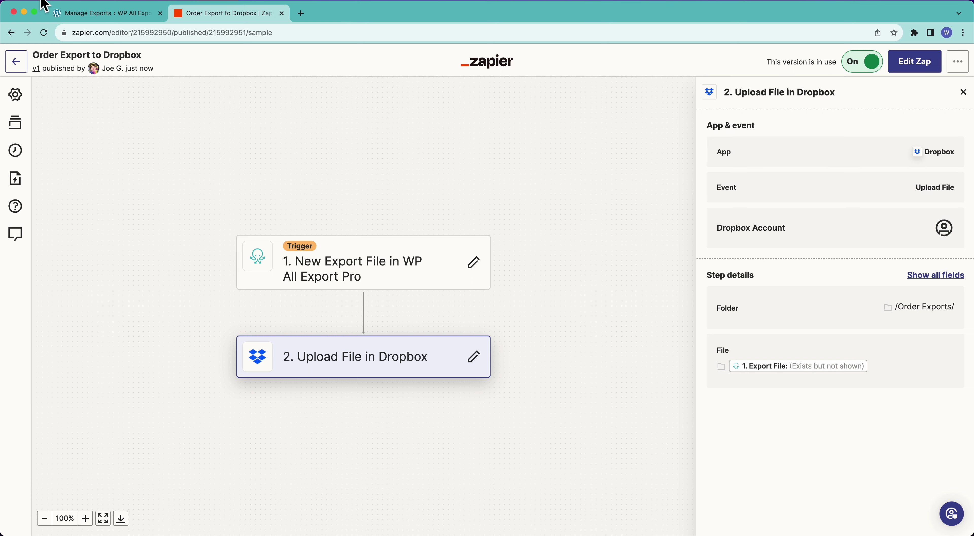
- Return to the WordPress export page, confirm and run the filtered export, and move the Order Exports Finder window aside
click(83, 15)
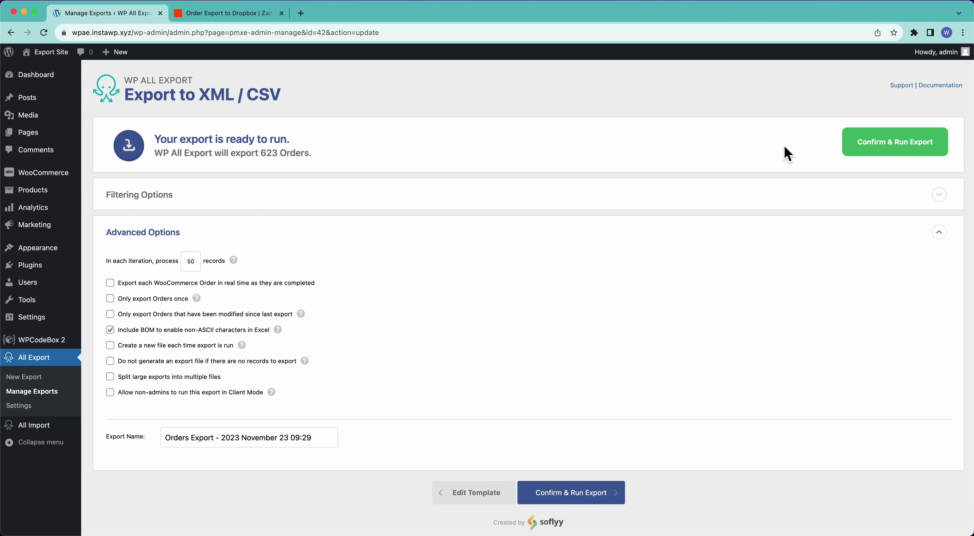
click(867, 147)
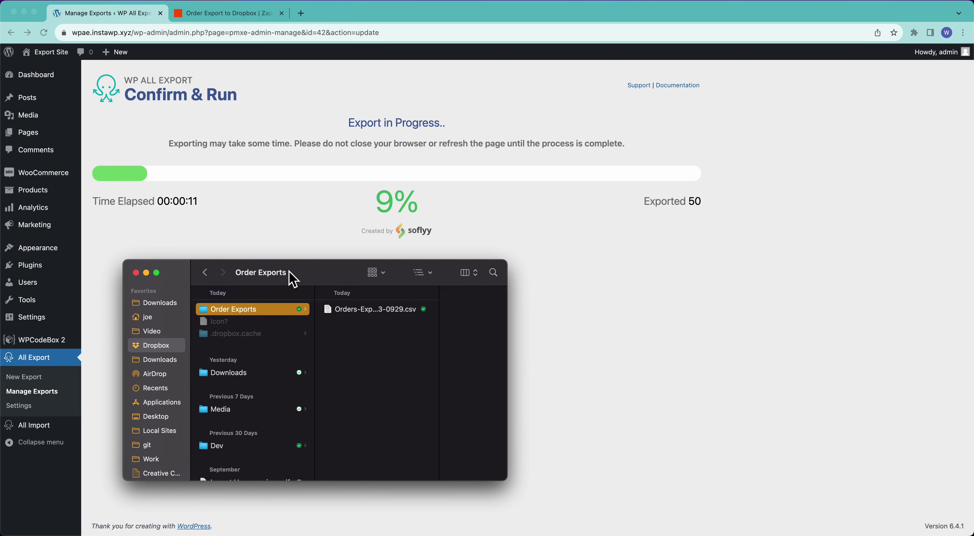
drag(181, 276, 545, 276)
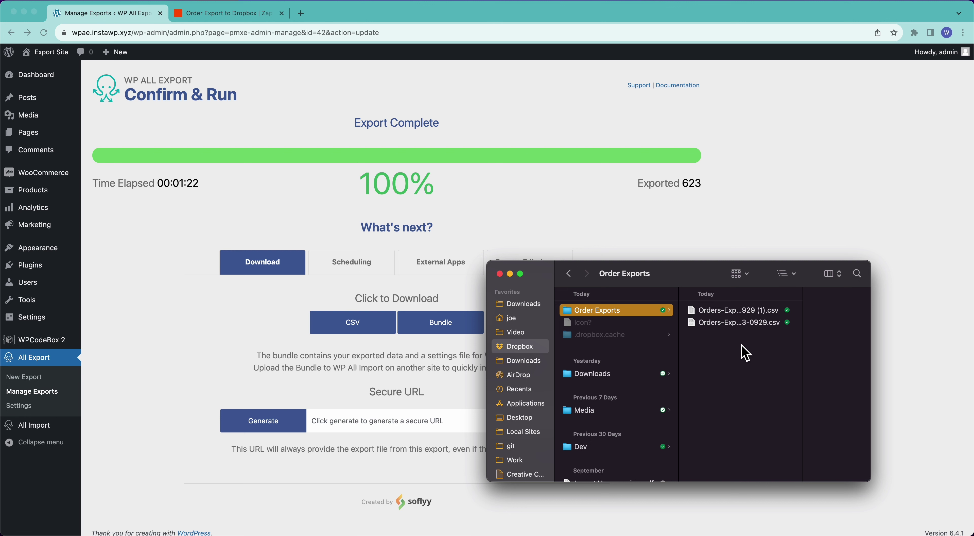
- Open Orders-Export-2023-November-23-0929 (1).csv from Dropbox's Order Exports folder, examine its rows from first to last, and return to the browser
double_click(732, 311)
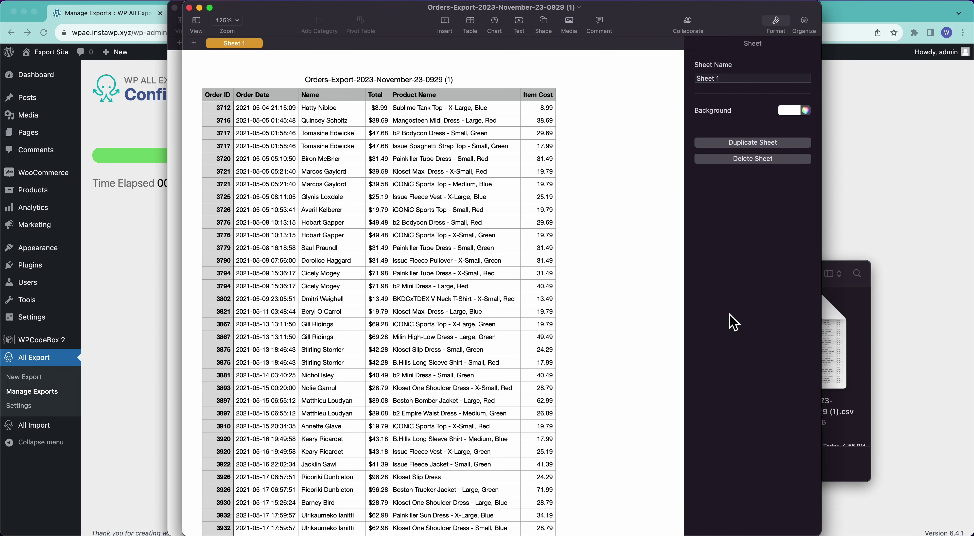
drag(352, 12, 549, 15)
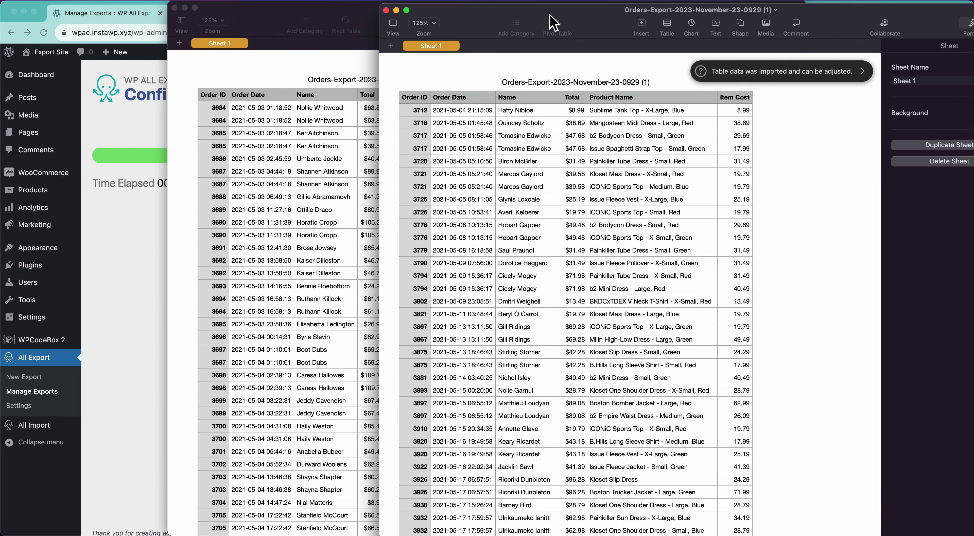
scroll(541, 294, down, 10)
scroll(543, 301, down, 20)
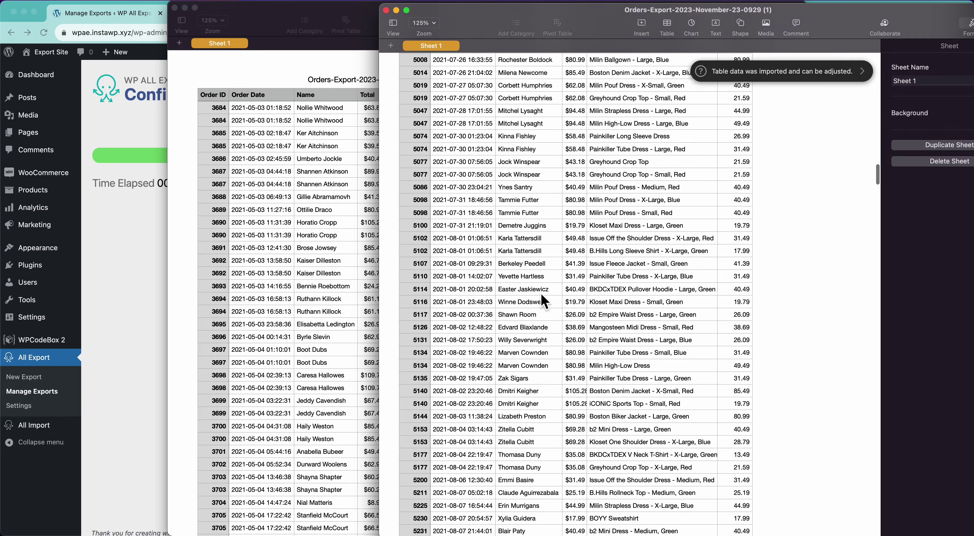
scroll(543, 301, down, 10)
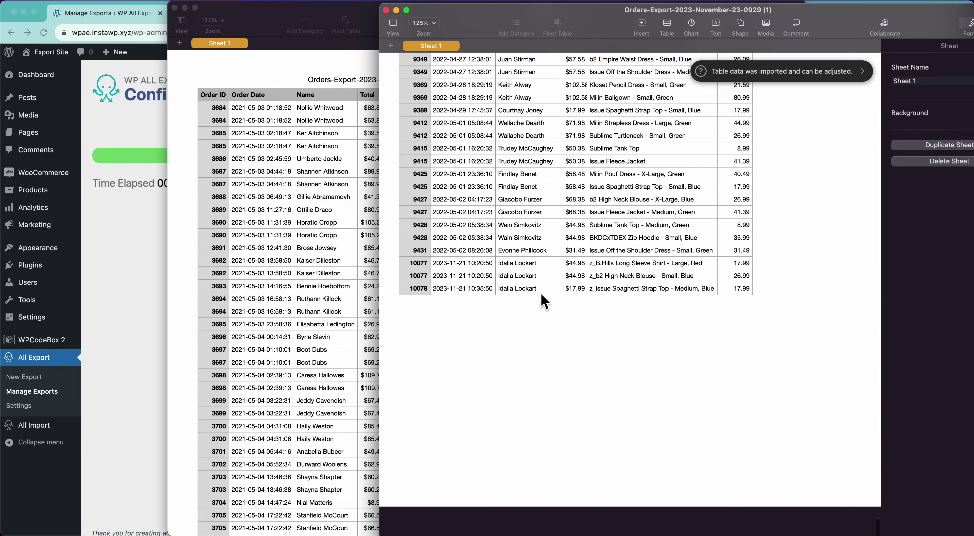
click(485, 322)
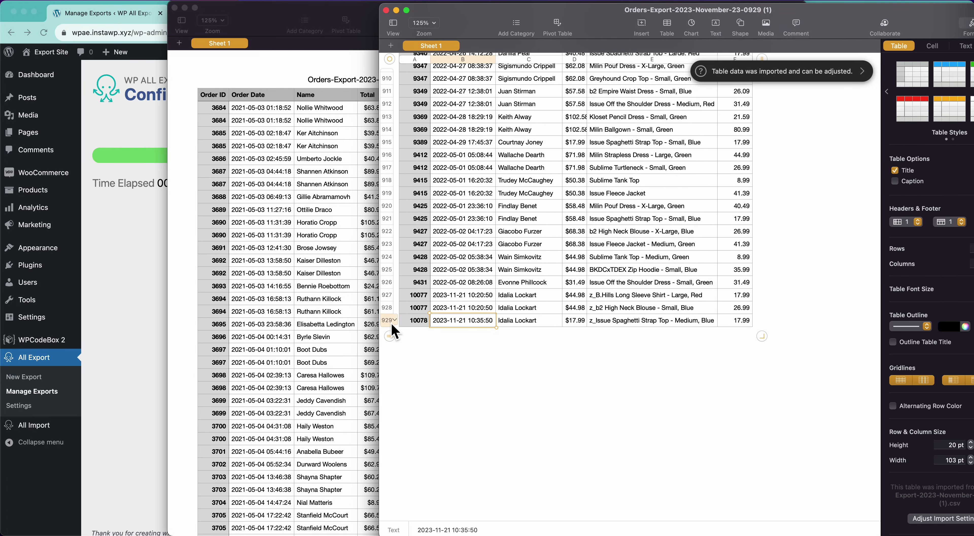
scroll(620, 333, up, 10)
scroll(620, 332, up, 20)
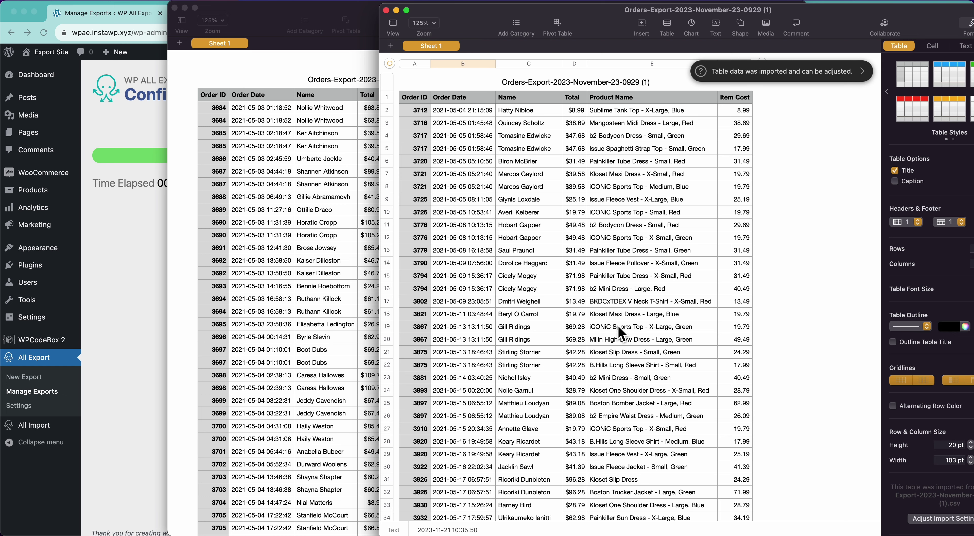
click(121, 336)
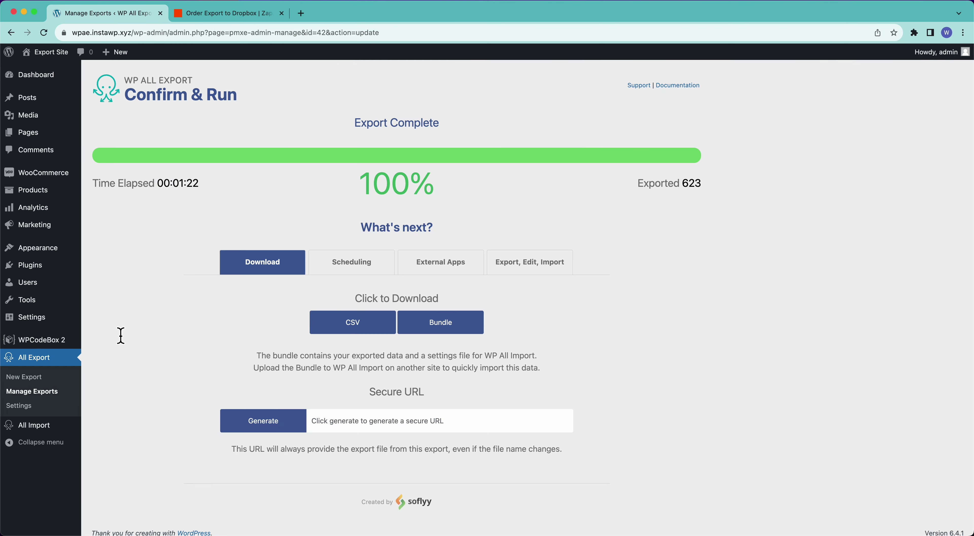